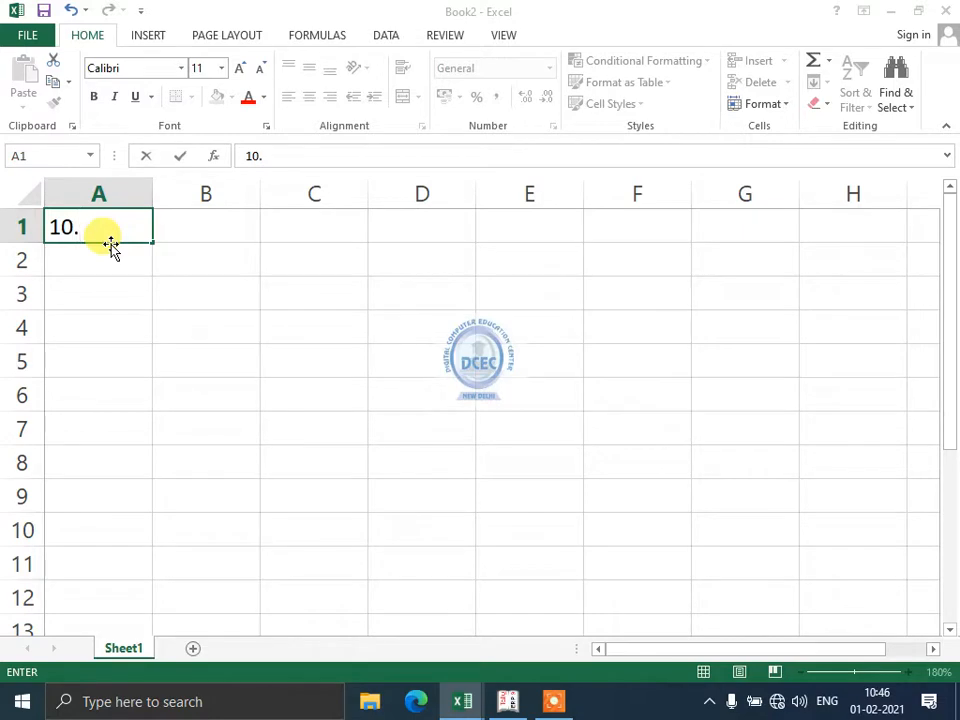
- Complete the entry in cell A1 as 10.34
{"action": "type", "text": "34"}
{"action": "key", "text": "BackSpace"}
{"action": "key", "text": "BackSpace"}
{"action": "type", "text": "34"}
{"action": "key", "text": "Return"}
{"action": "left_click", "coordinate": [110, 240]}
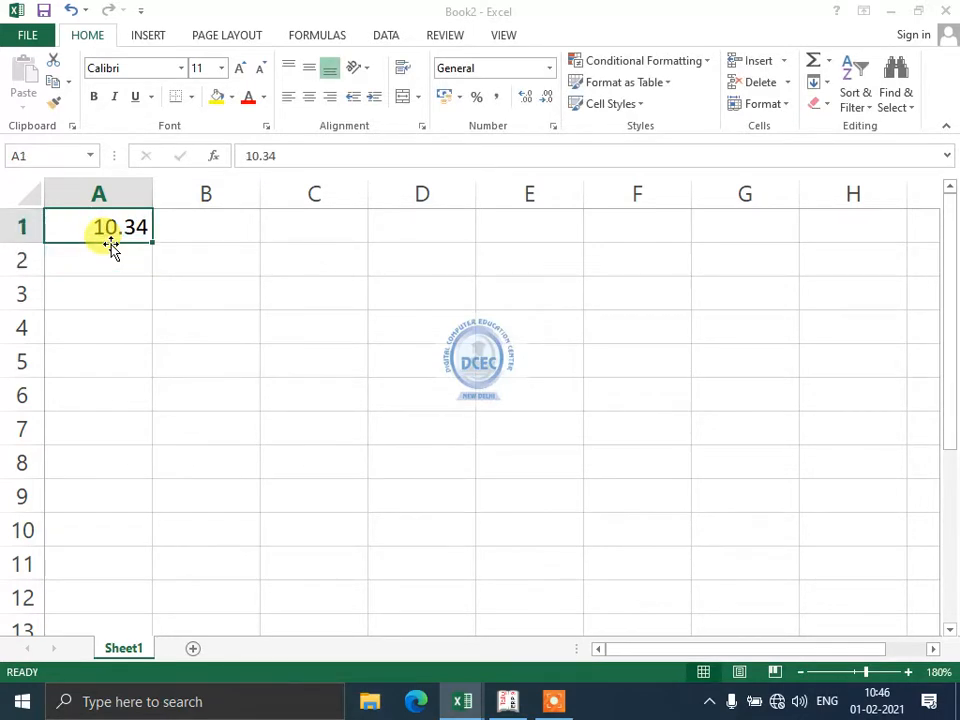
- Enter the whole numbers 10 in cell B1 and 11 in cell C1
{"action": "key", "text": "Tab"}
{"action": "type", "text": "10"}
{"action": "key", "text": "Tab"}
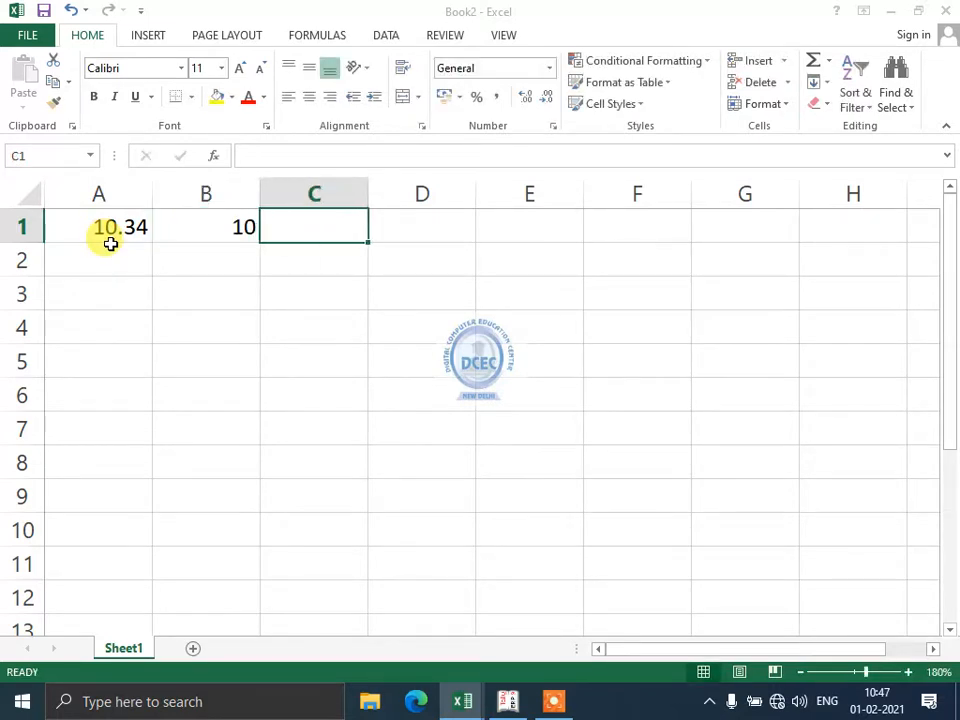
{"action": "type", "text": "11"}
{"action": "key", "text": "shift+Tab"}
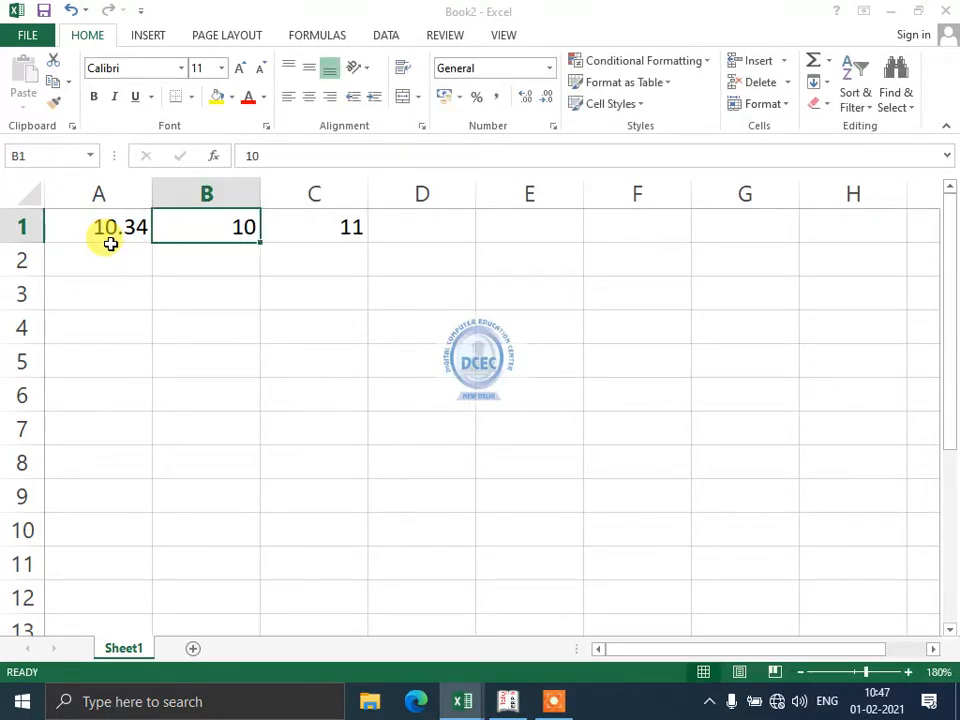
- Compare the decimal value in A1 with the neighbouring whole numbers in B1 and C1
{"action": "key", "text": "Tab"}
{"action": "key", "text": "shift+Tab"}
{"action": "key", "text": "Tab"}
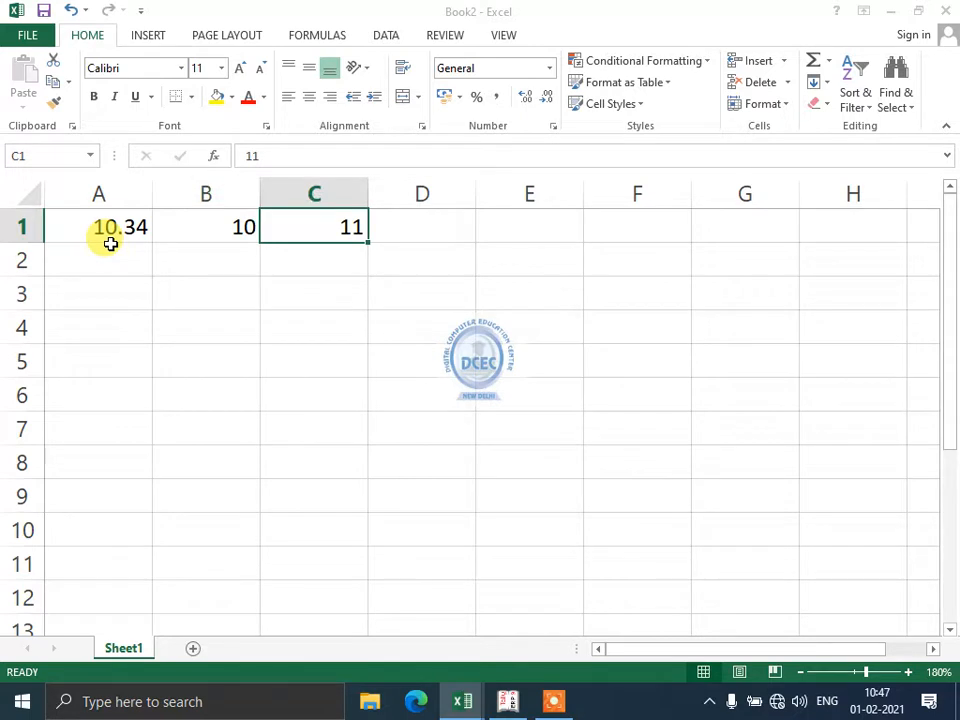
{"action": "key", "text": "shift+Tab"}
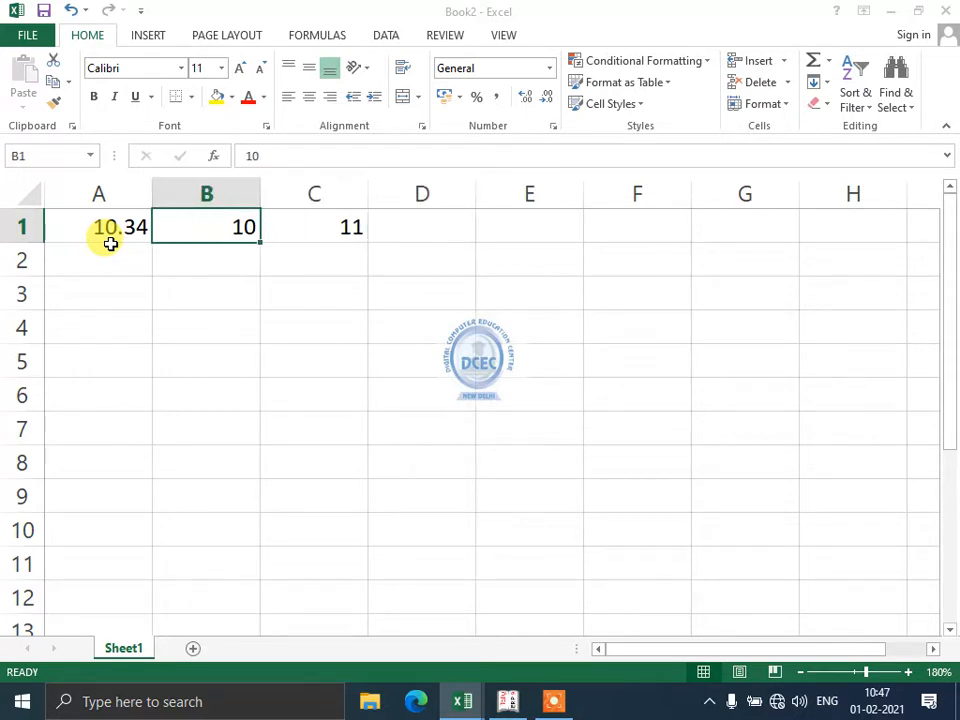
{"action": "key", "text": "shift+Tab"}
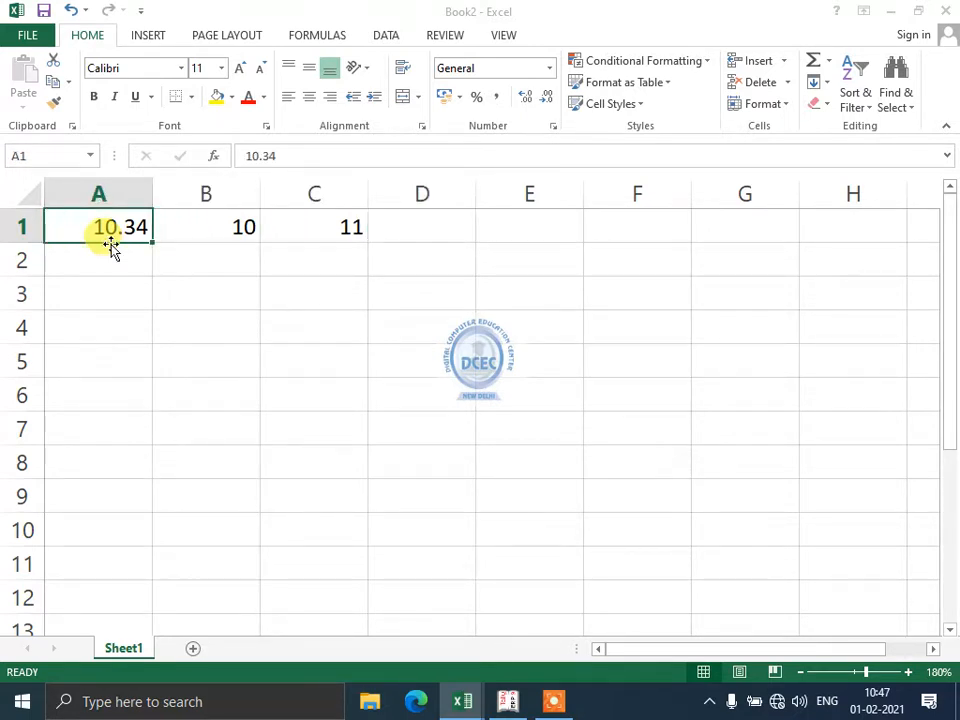
{"action": "key", "text": "Tab"}
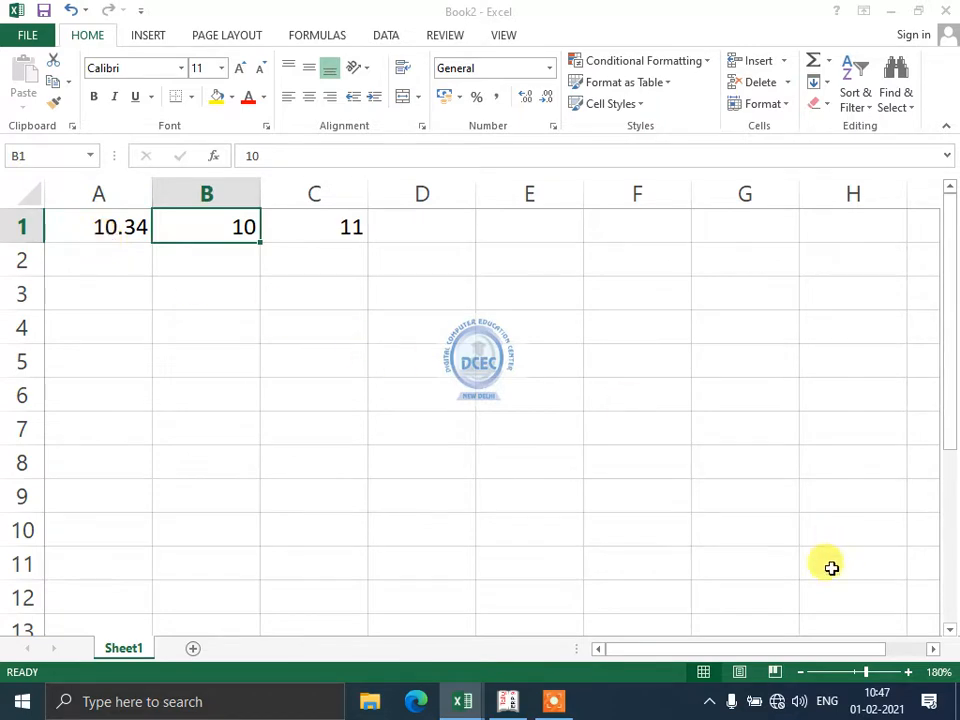
{"action": "left_click", "coordinate": [908, 672]}
{"action": "left_click", "coordinate": [908, 672]}
{"action": "left_click", "coordinate": [908, 672]}
{"action": "left_click", "coordinate": [908, 672]}
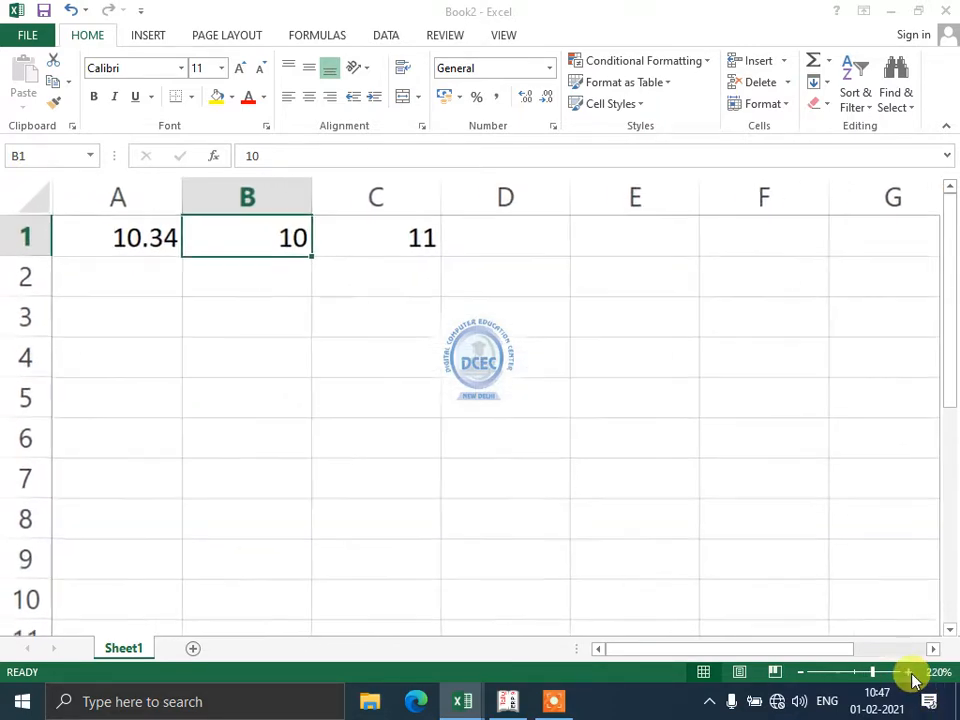
{"action": "left_click", "coordinate": [405, 248]}
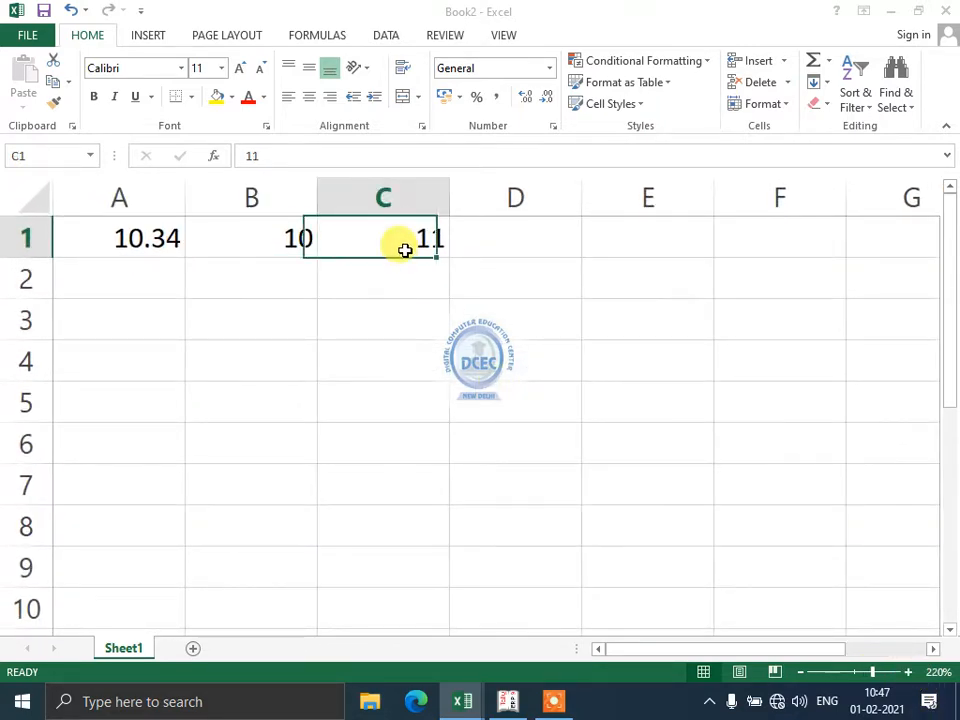
{"action": "left_click", "coordinate": [305, 236]}
{"action": "left_click", "coordinate": [391, 221]}
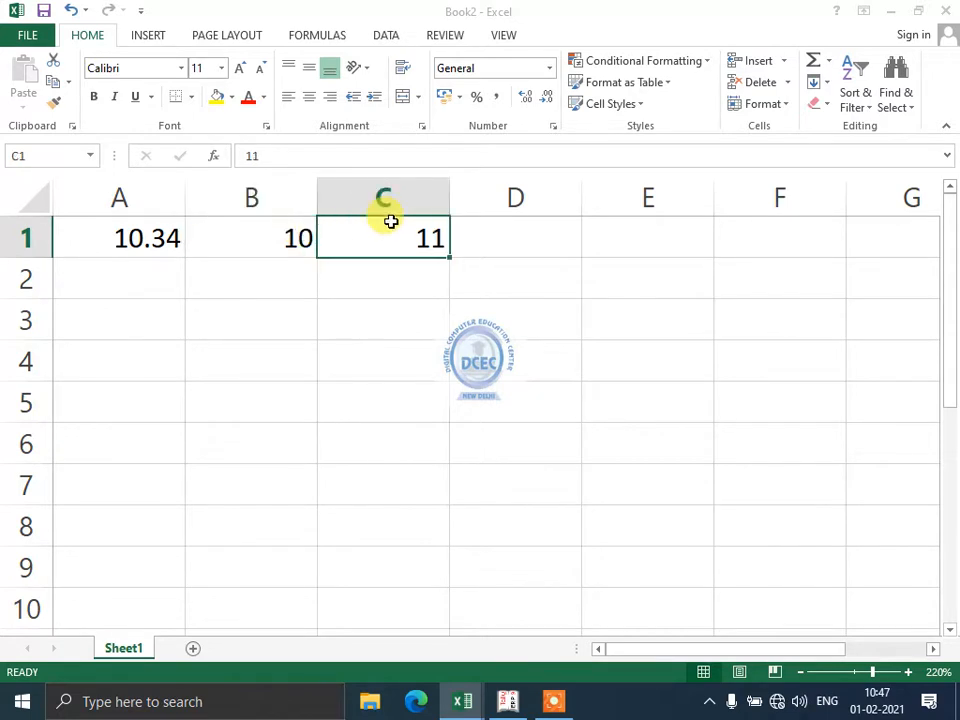
{"action": "left_click", "coordinate": [163, 273]}
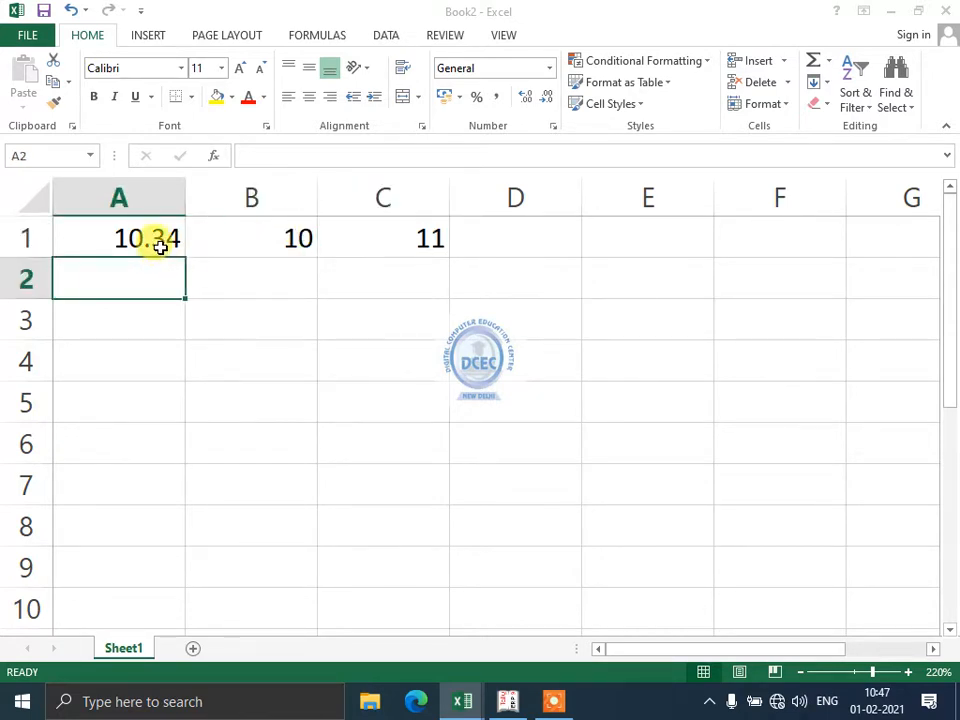
{"action": "left_click", "coordinate": [291, 274]}
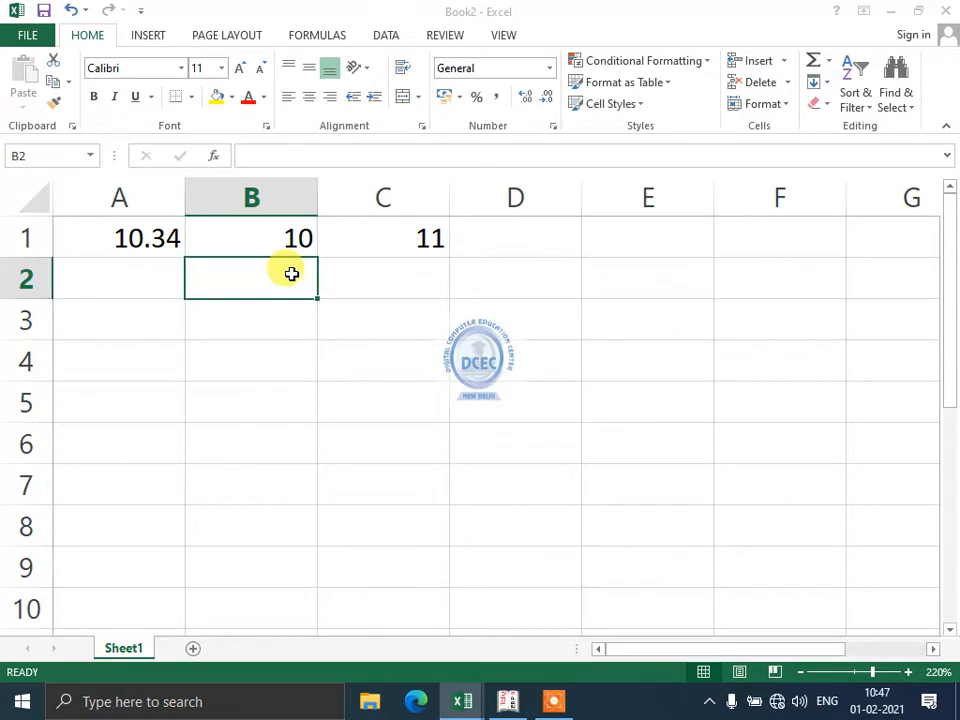
{"action": "left_click", "coordinate": [274, 240]}
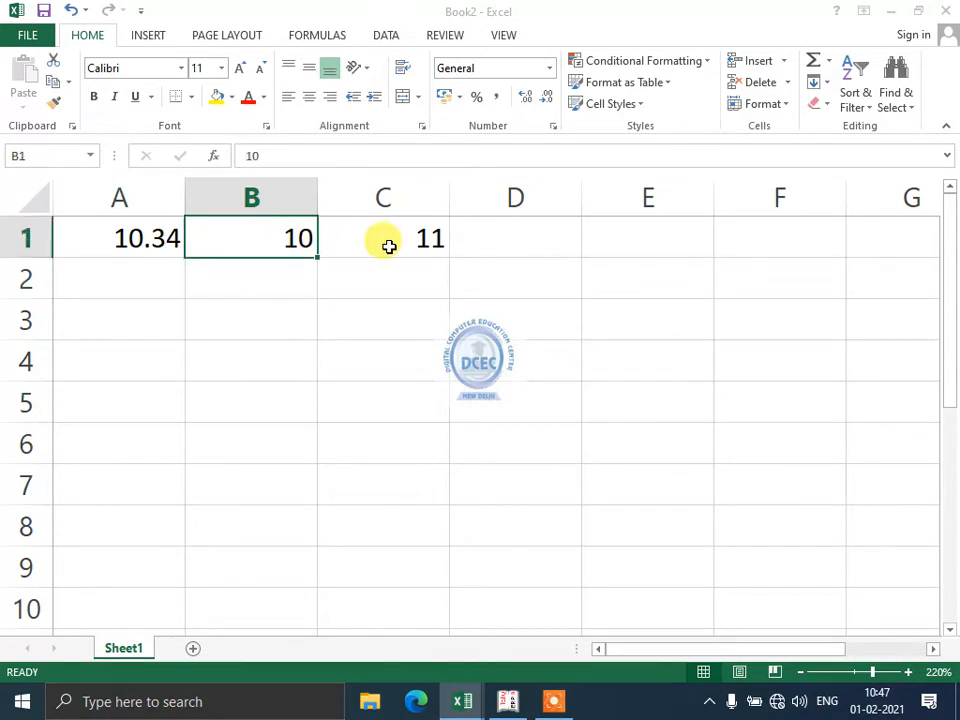
{"action": "left_click", "coordinate": [389, 246]}
{"action": "left_click", "coordinate": [304, 236]}
{"action": "left_click", "coordinate": [389, 225]}
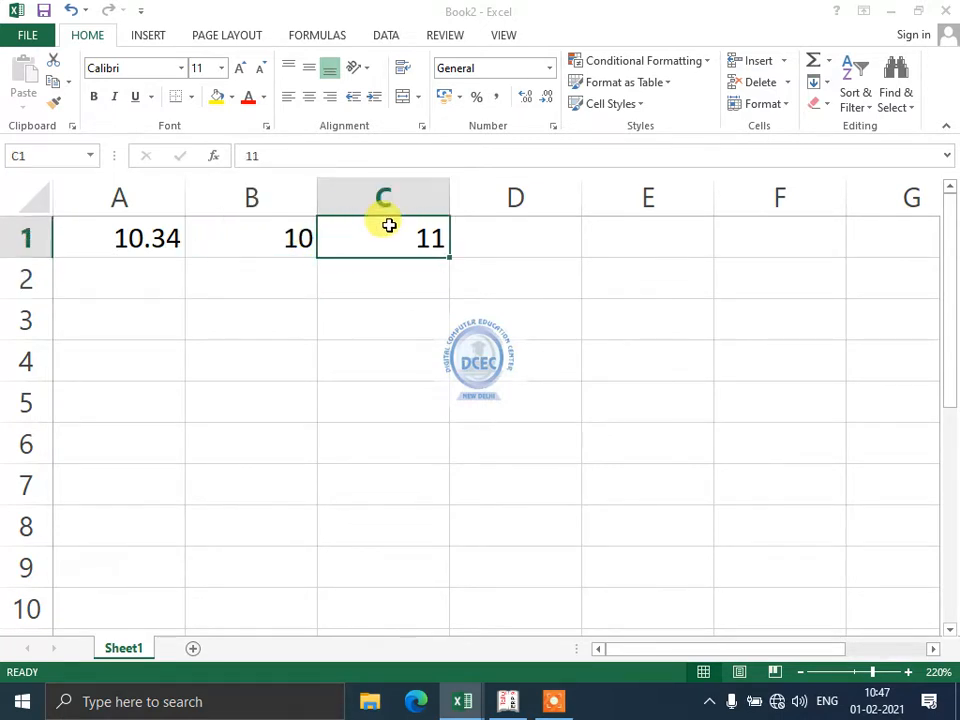
{"action": "left_click", "coordinate": [165, 239]}
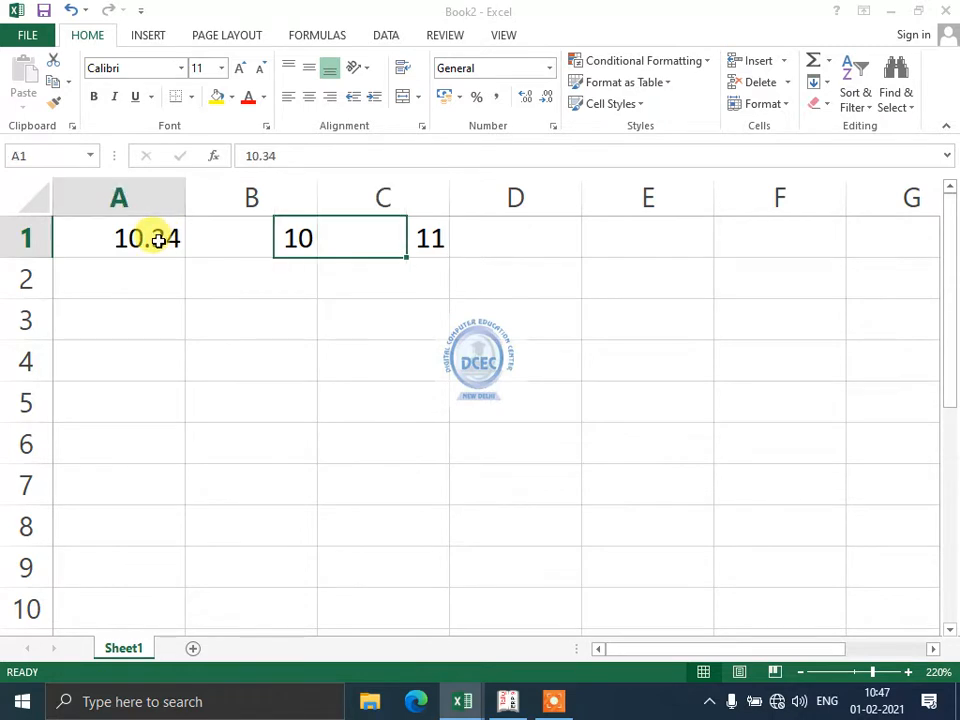
{"action": "left_click", "coordinate": [255, 325]}
{"action": "left_click", "coordinate": [140, 240]}
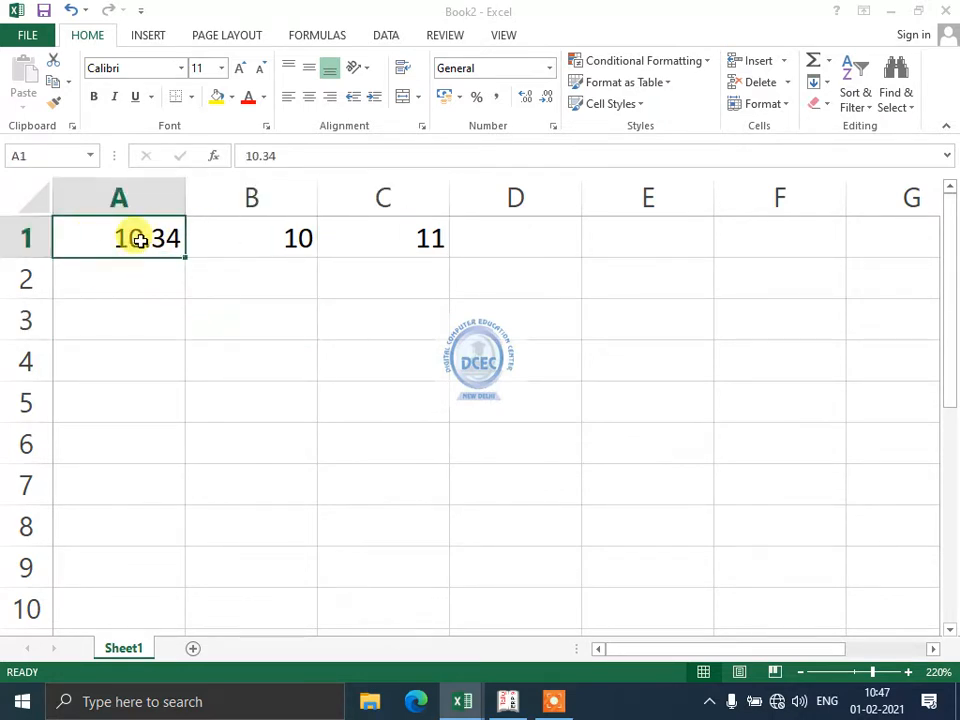
- Try the values 10.50 and 10.49 in cell A1 and discard the edit
{"action": "double_click", "coordinate": [140, 240]}
{"action": "key", "text": "Right"}
{"action": "key", "text": "Right"}
{"action": "key", "text": "Right"}
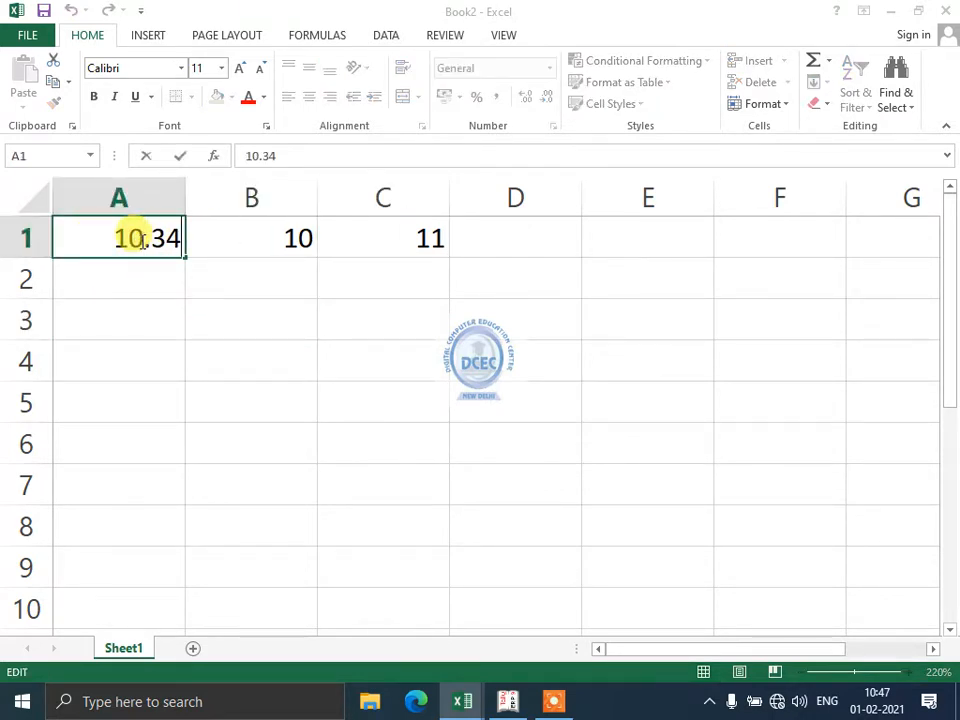
{"action": "key", "text": "BackSpace"}
{"action": "key", "text": "BackSpace"}
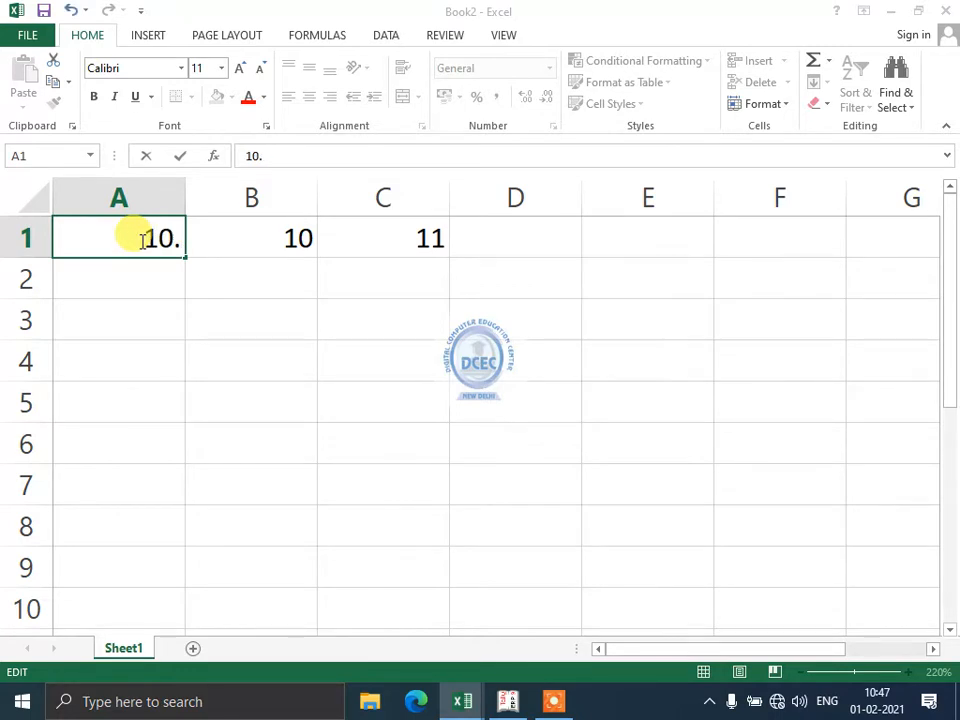
{"action": "type", "text": "50"}
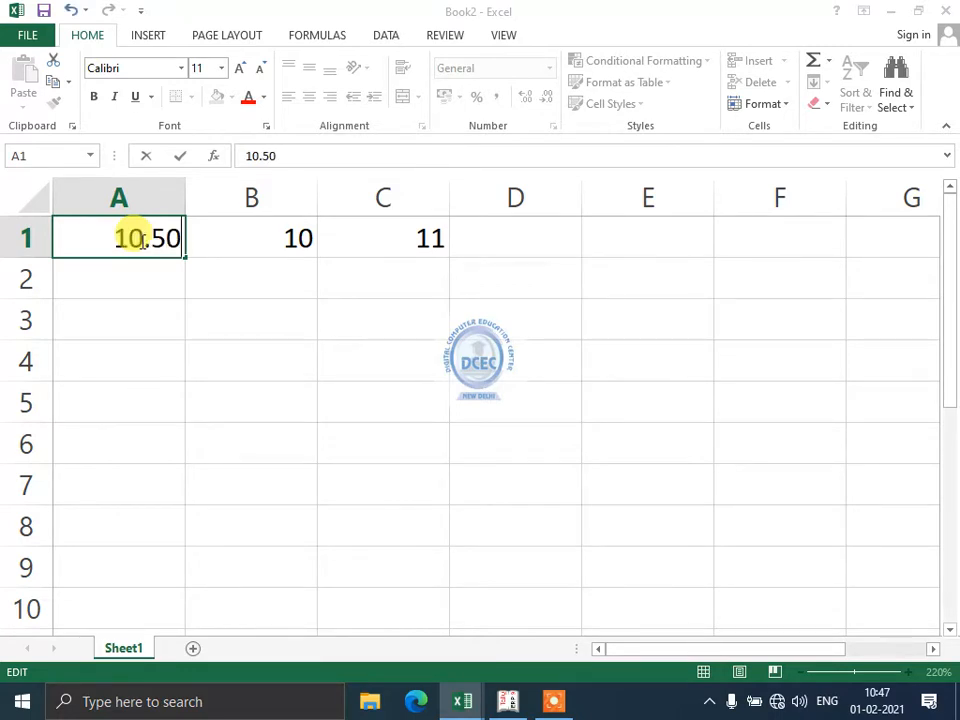
{"action": "key", "text": "BackSpace"}
{"action": "key", "text": "BackSpace"}
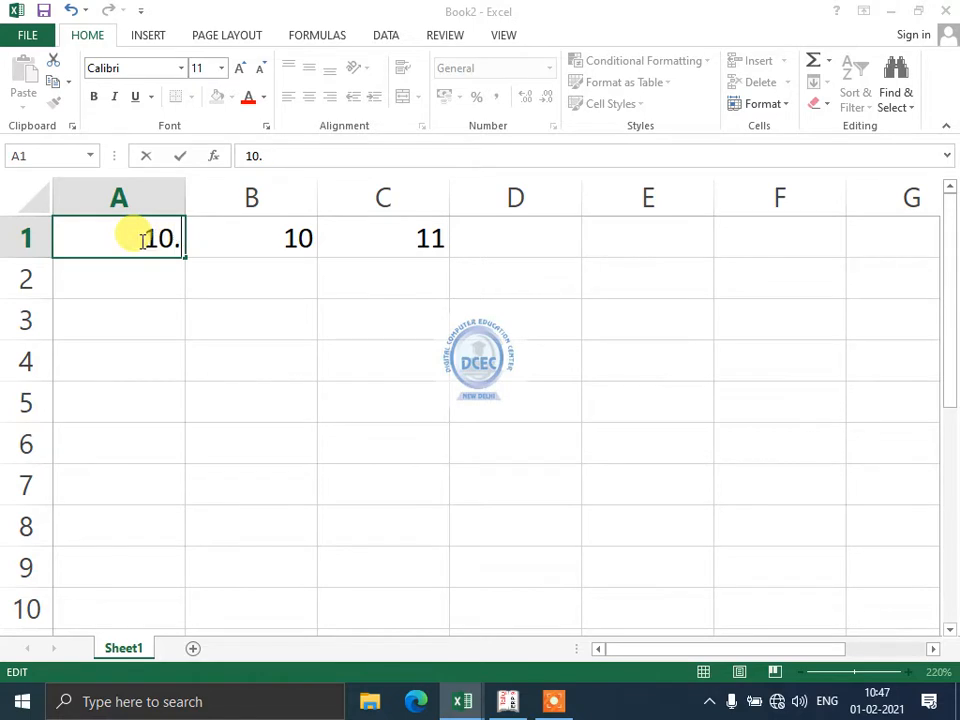
{"action": "type", "text": "49"}
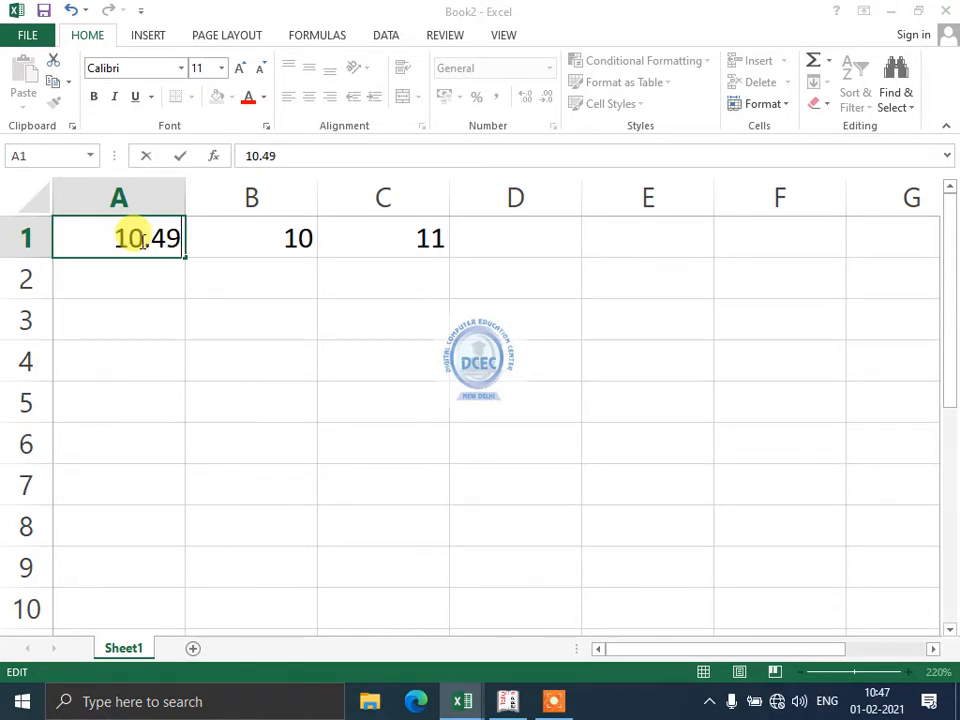
{"action": "key", "text": "Escape"}
- Clear the contents of cells B1 and C1
{"action": "key", "text": "Right"}
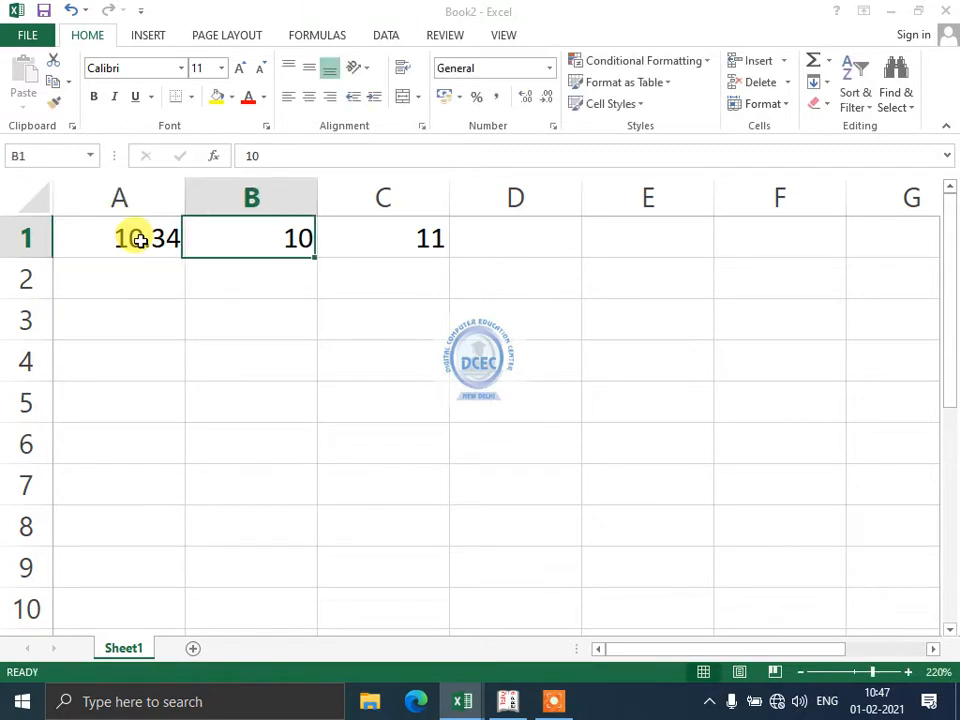
{"action": "key", "text": "Delete"}
{"action": "key", "text": "Right"}
{"action": "key", "text": "Delete"}
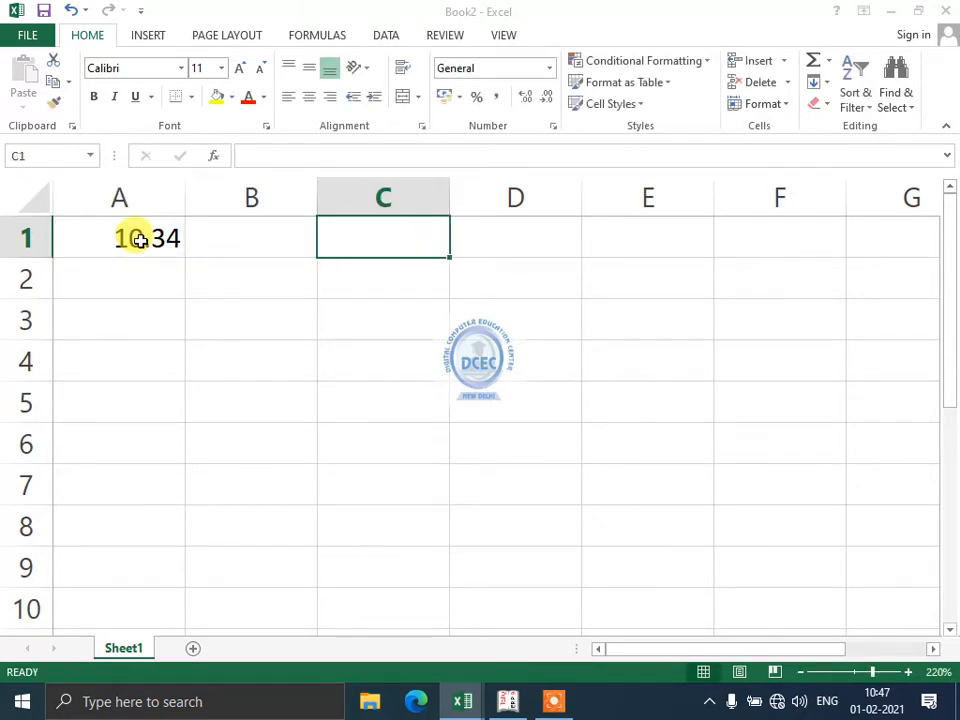
- Enter the formula =ROUND(A1,0) in cell B1 to round A1 to zero decimal places
{"action": "key", "text": "Left"}
{"action": "type", "text": "=rounf"}
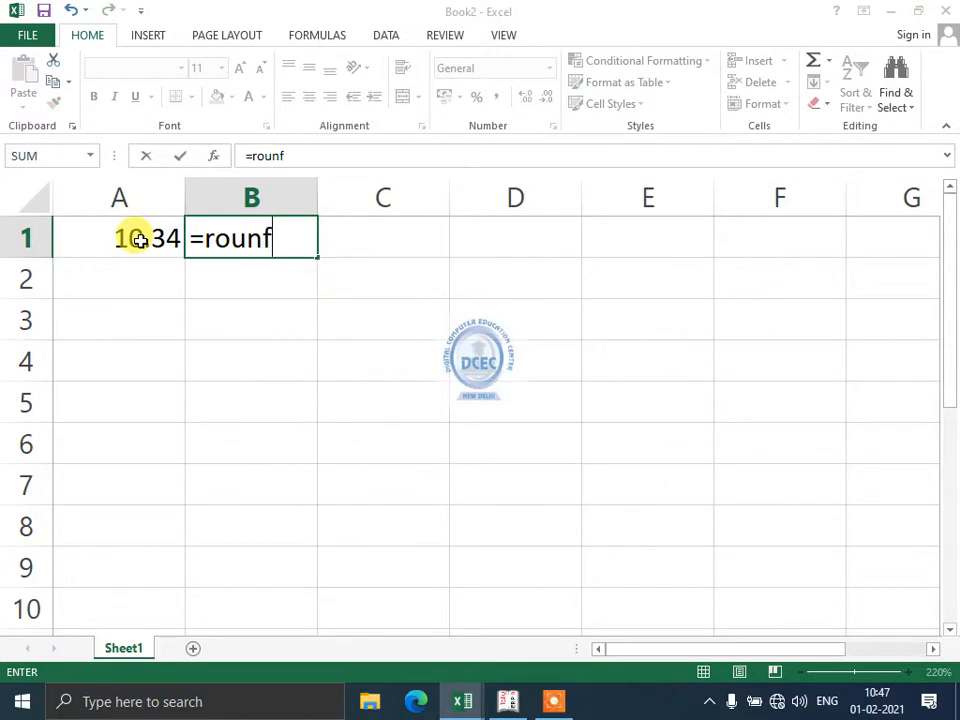
{"action": "key", "text": "BackSpace"}
{"action": "type", "text": "d("}
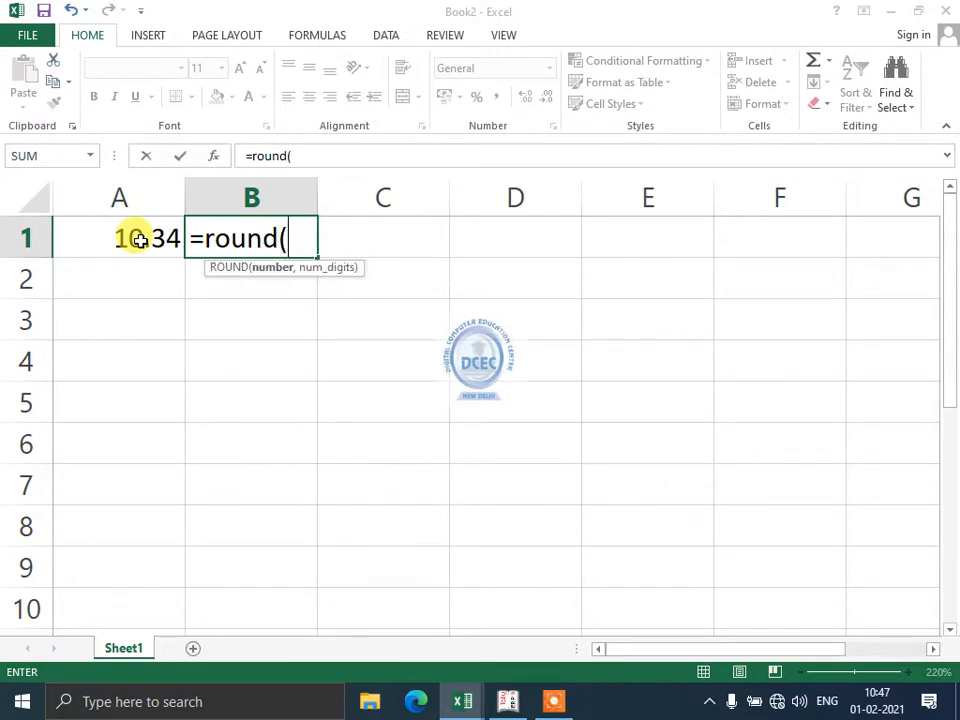
{"action": "left_click", "coordinate": [140, 240]}
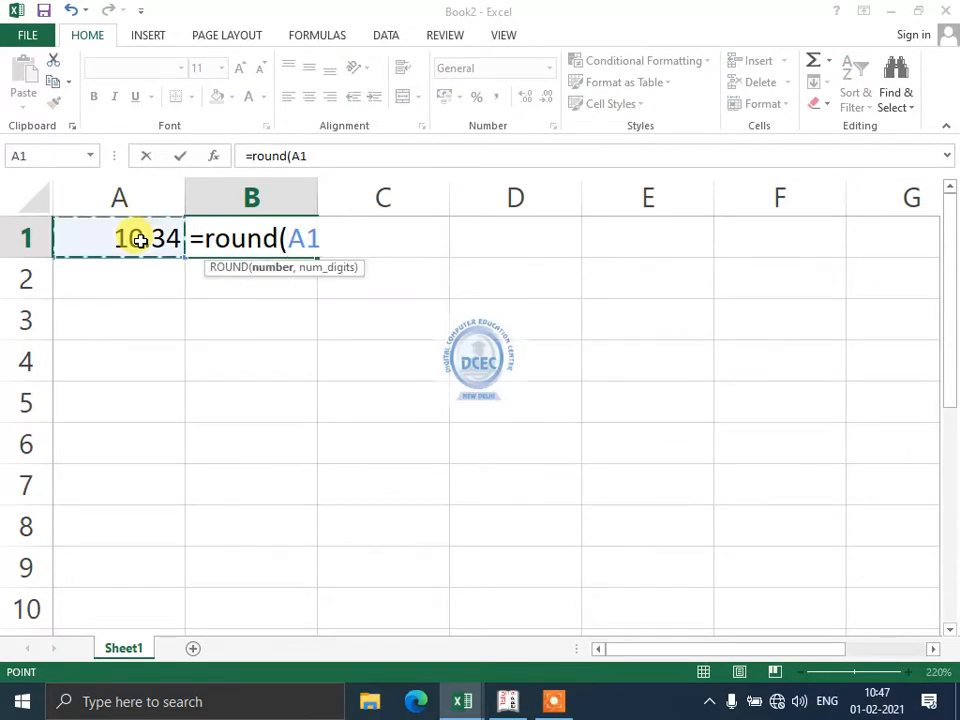
{"action": "type", "text": ","}
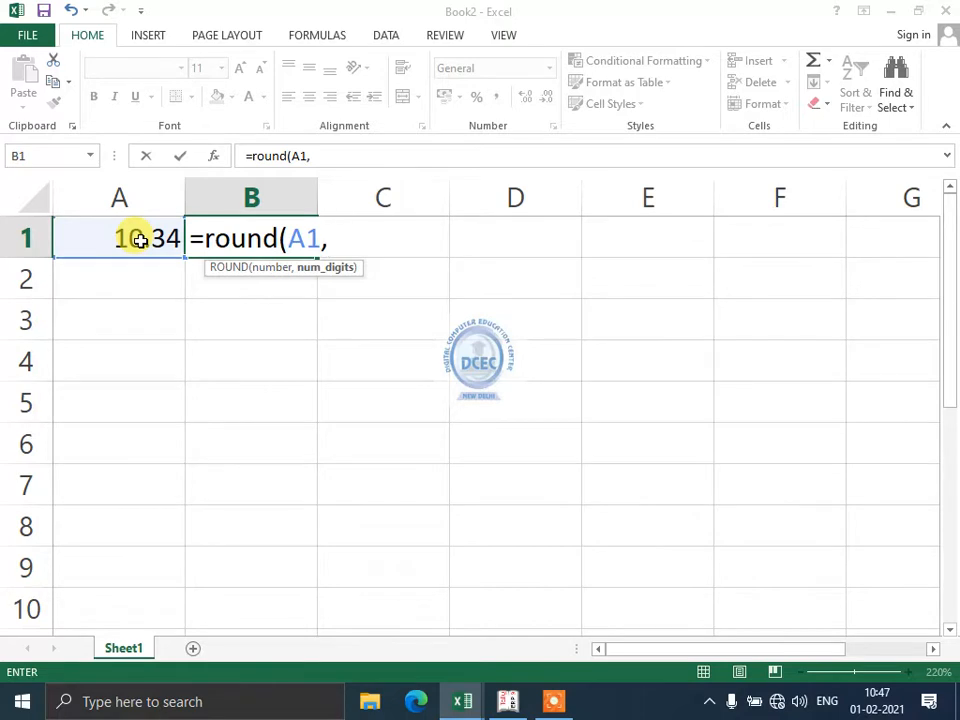
{"action": "type", "text": "0)"}
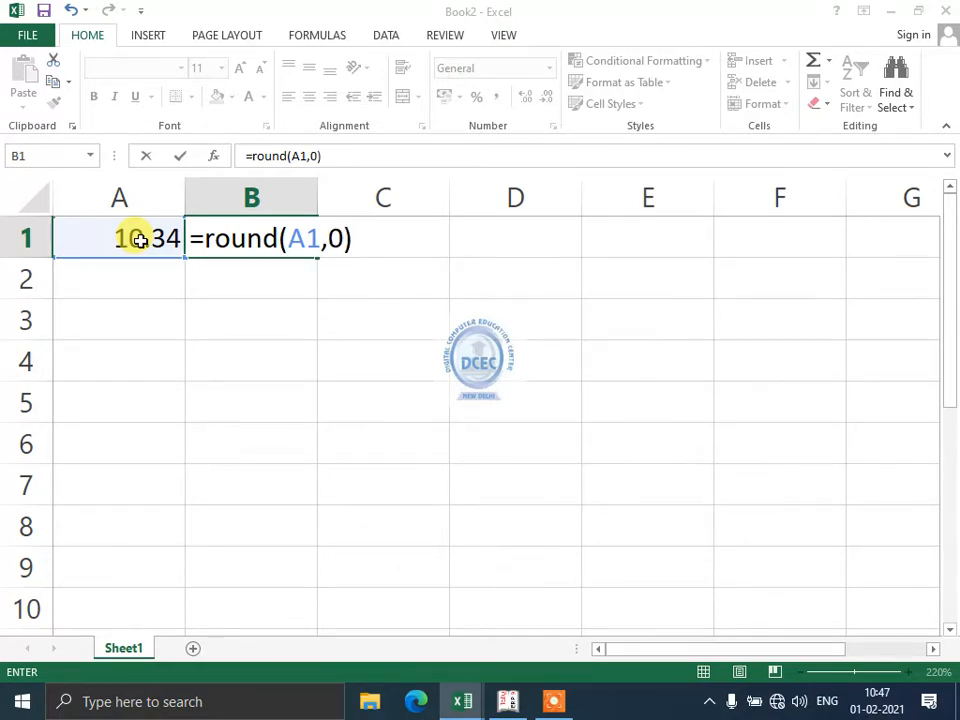
{"action": "key", "text": "Return"}
{"action": "key", "text": "Up"}
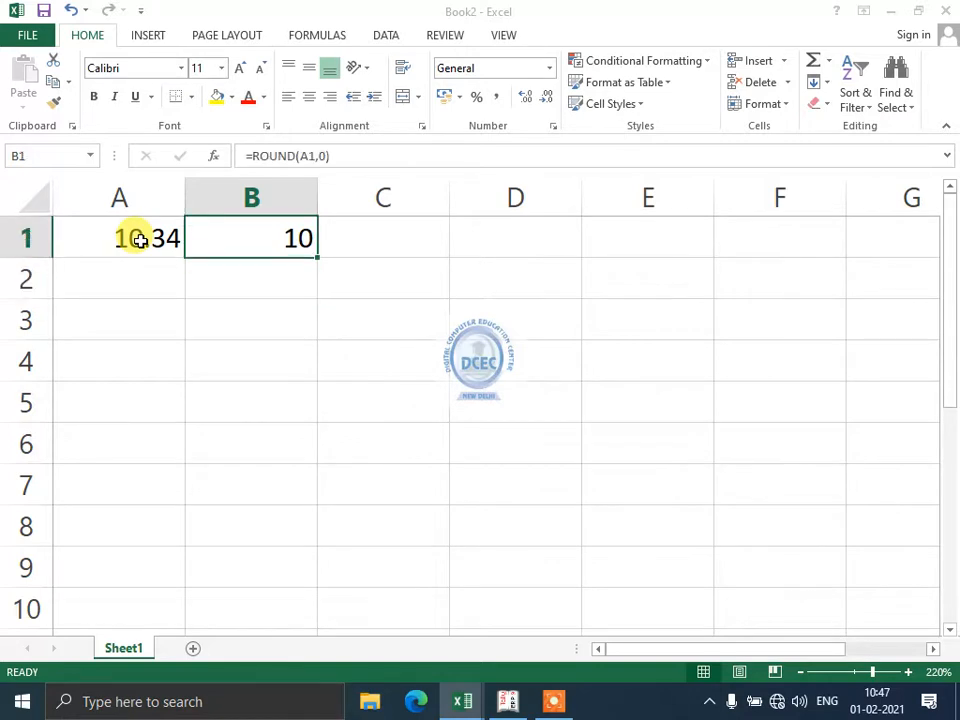
- Set cell A1 to 10.55 and inspect the ROUND formula in B1
{"action": "left_click", "coordinate": [140, 240]}
{"action": "type", "text": "10"}
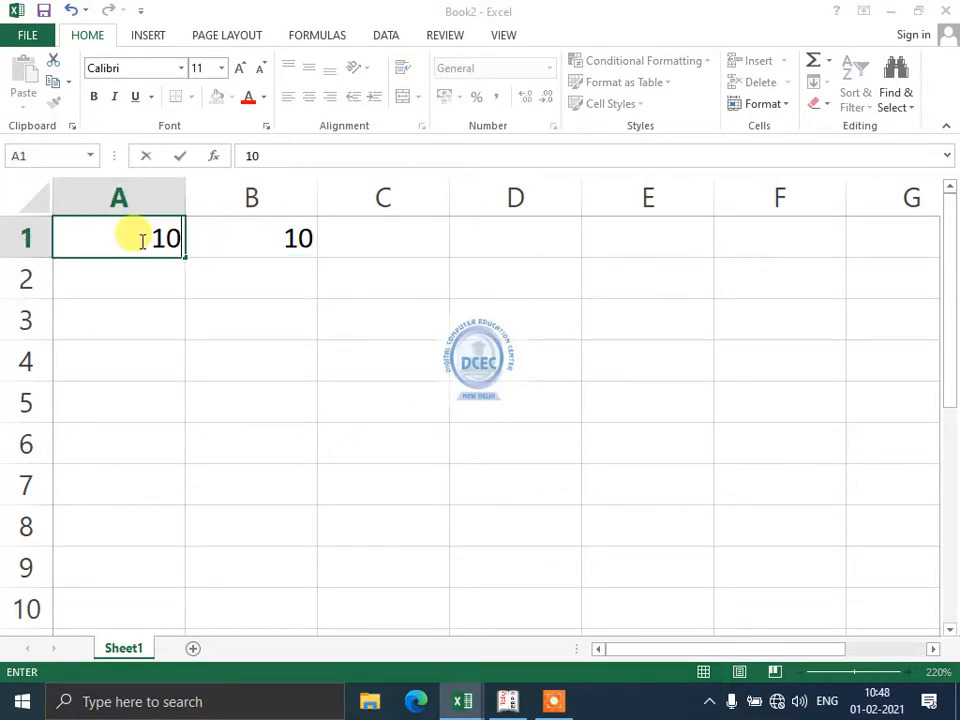
{"action": "type", "text": ".55"}
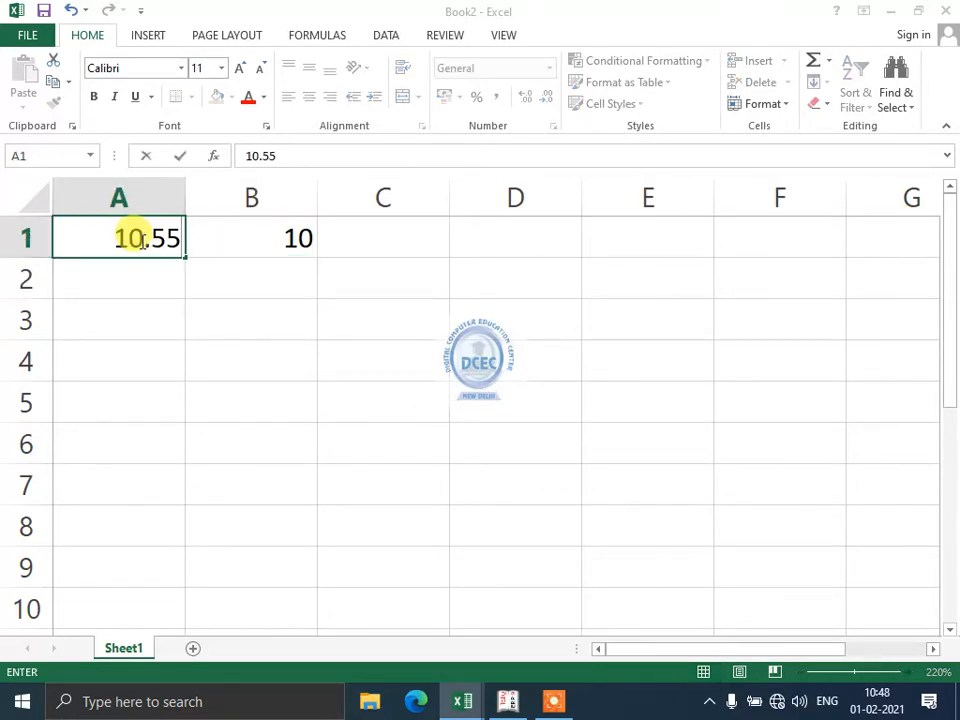
{"action": "key", "text": "Return"}
{"action": "key", "text": "Up"}
{"action": "key", "text": "Right"}
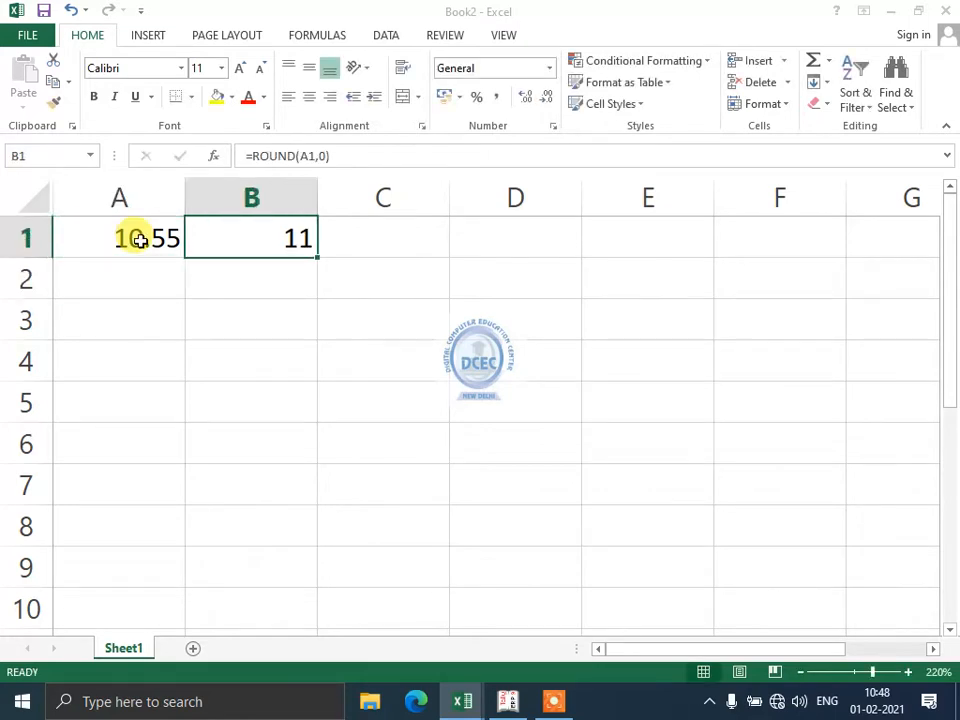
{"action": "key", "text": "F2"}
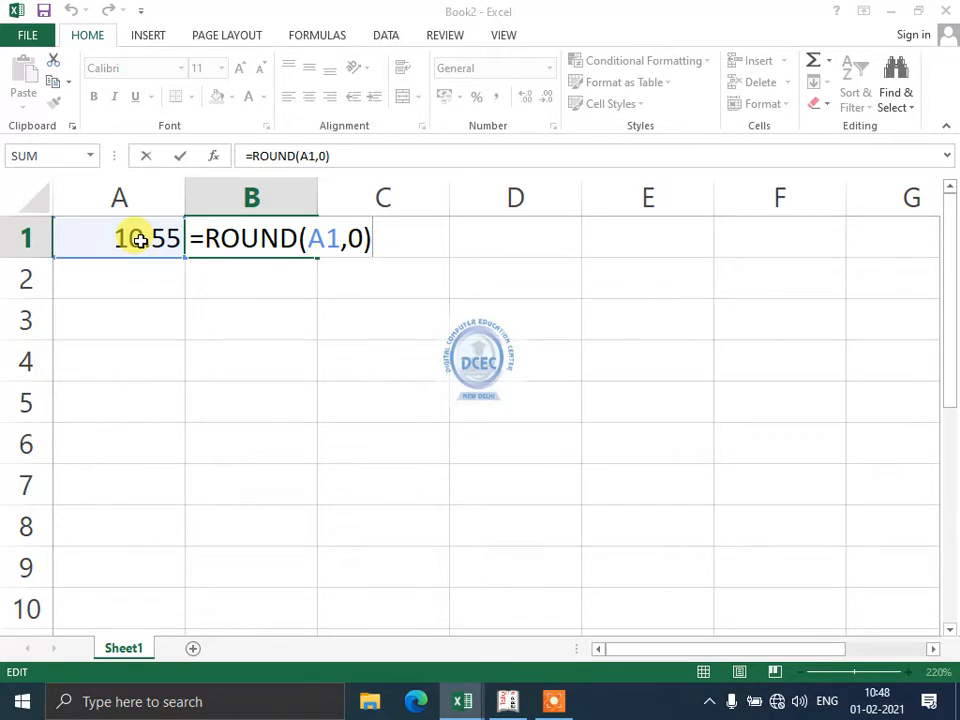
{"action": "key", "text": "Return"}
- Enter the formula =CEILING(A1,1) in cell B2 to round A1 up to the next whole number
{"action": "type", "text": "="}
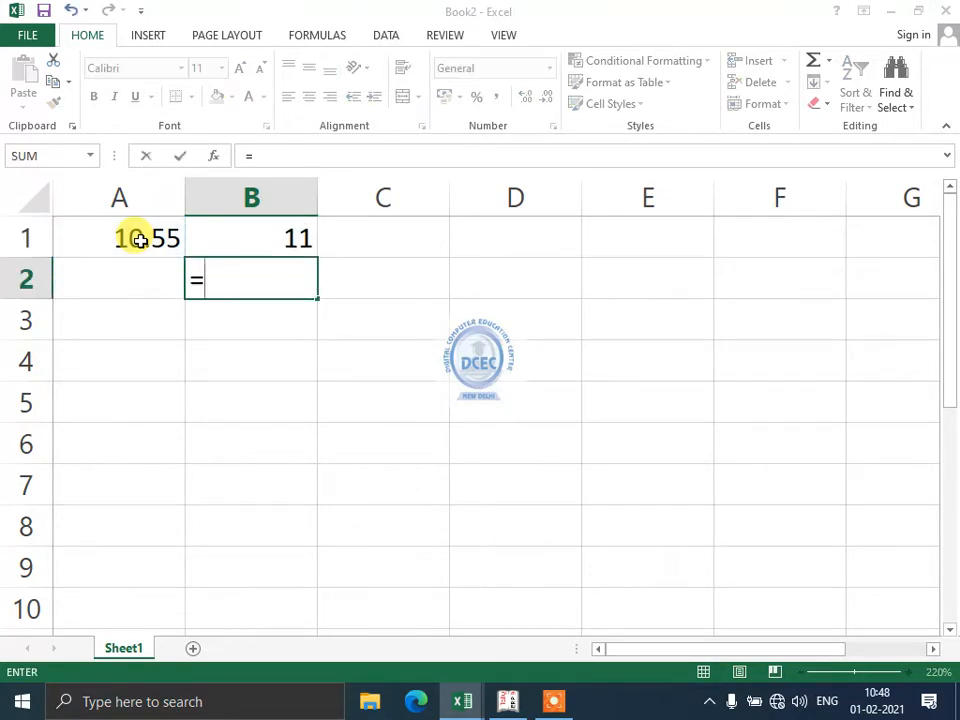
{"action": "type", "text": "ceil"}
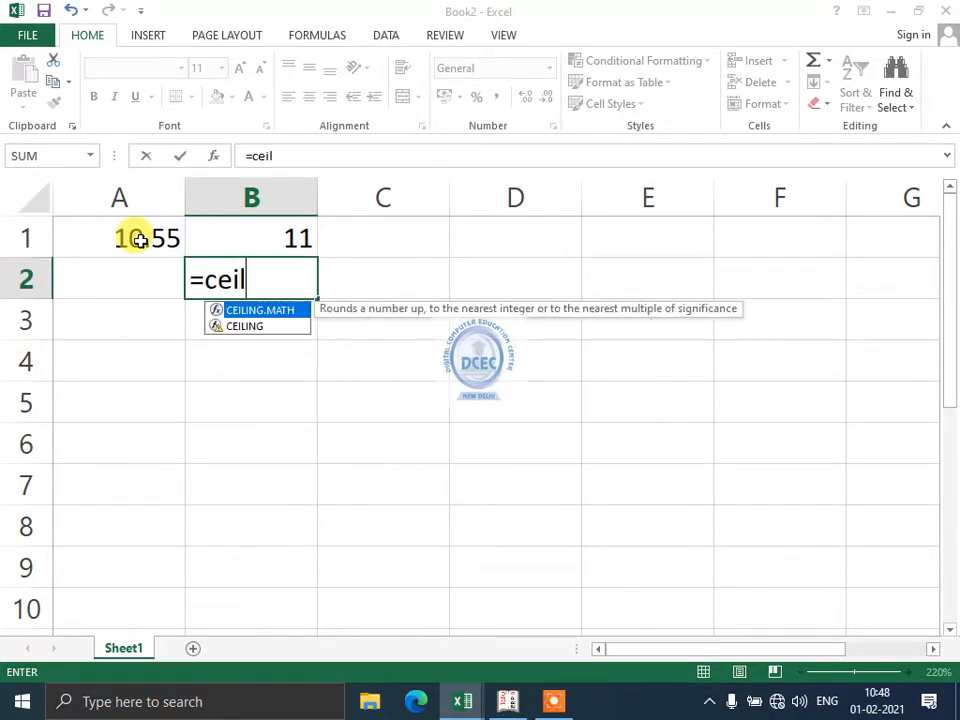
{"action": "type", "text": "ing("}
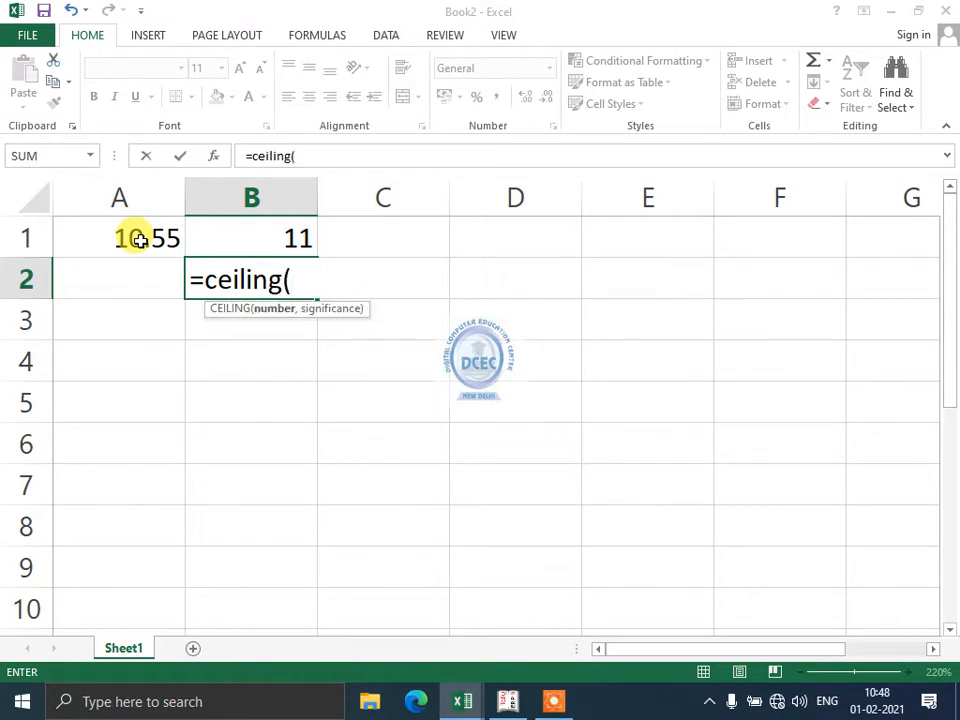
{"action": "left_click", "coordinate": [140, 240]}
{"action": "type", "text": ","}
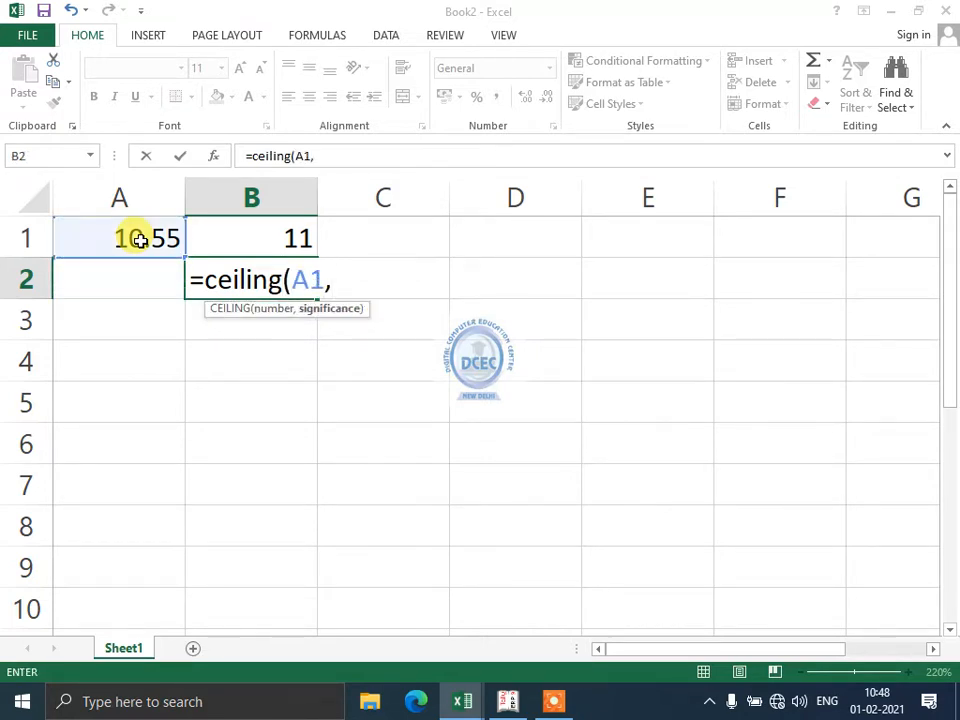
{"action": "type", "text": "1)"}
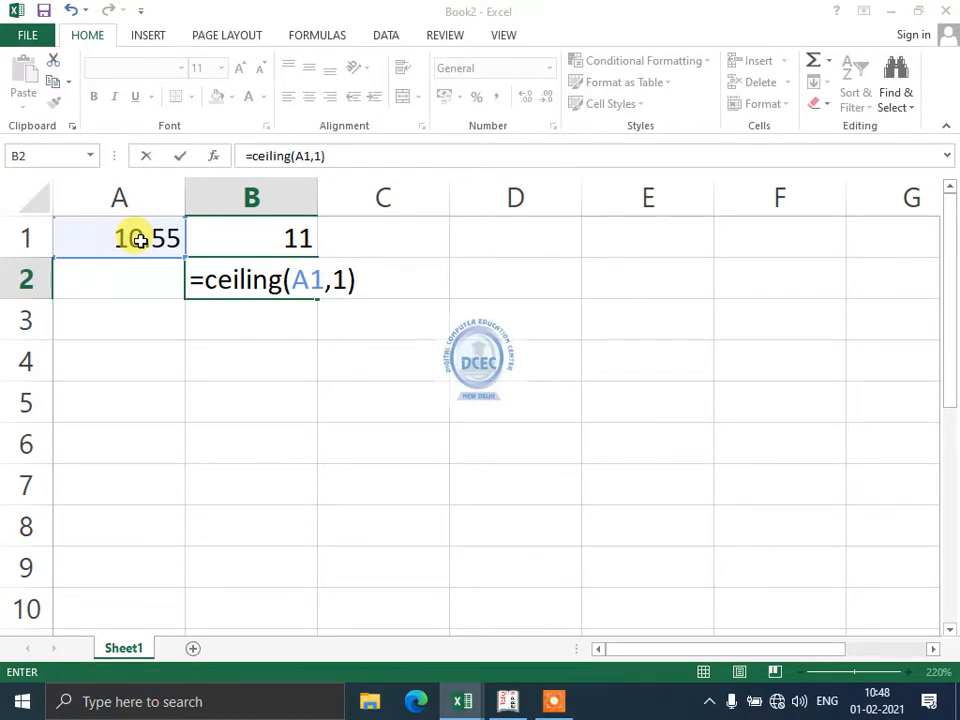
{"action": "key", "text": "Return"}
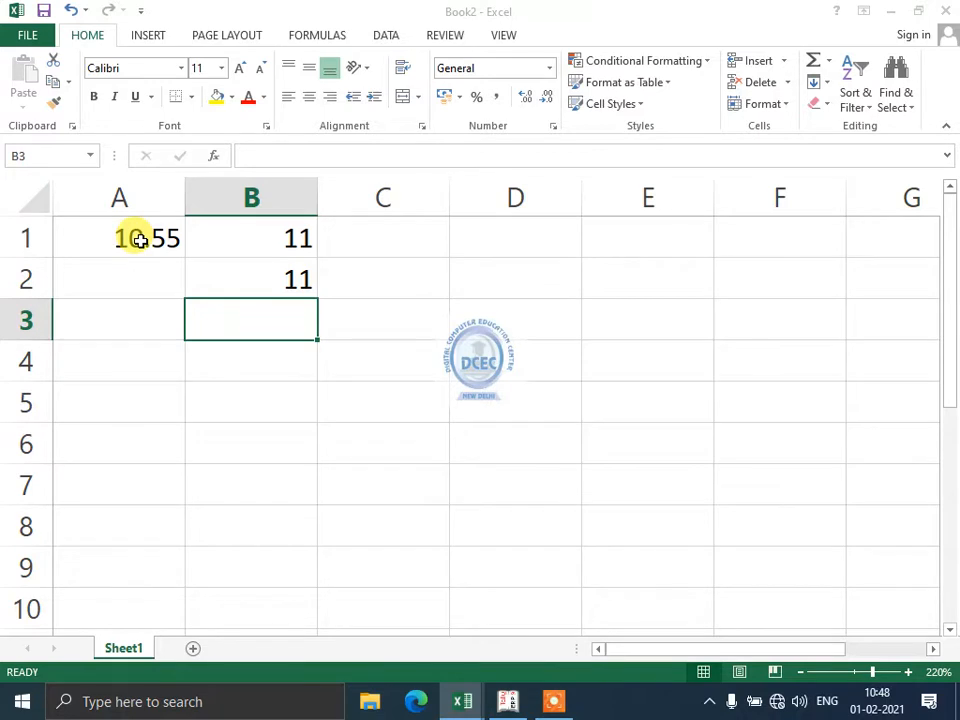
- Set cell A1 to 10.23 and compare the ROUND formula in B1 with the CEILING formula in B2
{"action": "key", "text": "Up"}
{"action": "key", "text": "Up"}
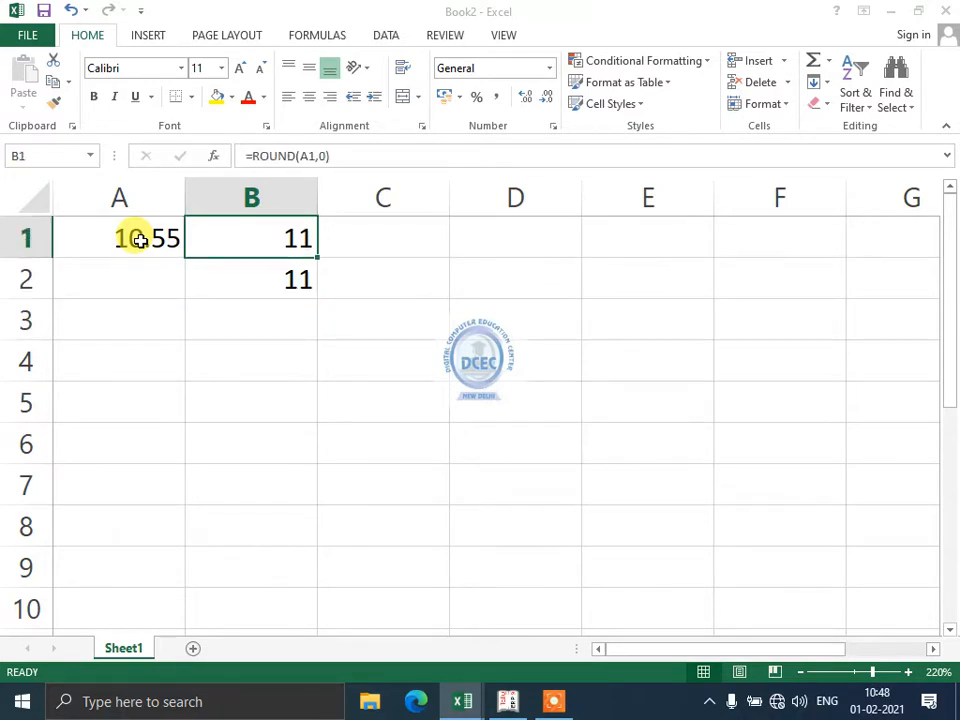
{"action": "key", "text": "Down"}
{"action": "key", "text": "Left"}
{"action": "key", "text": "Right"}
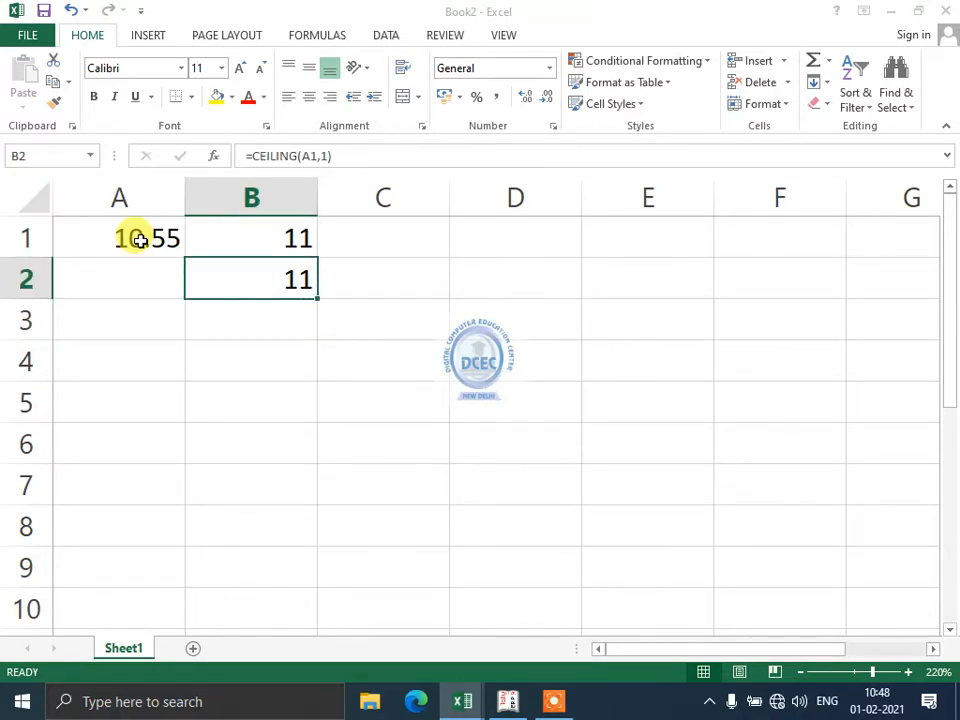
{"action": "key", "text": "Up"}
{"action": "key", "text": "Left"}
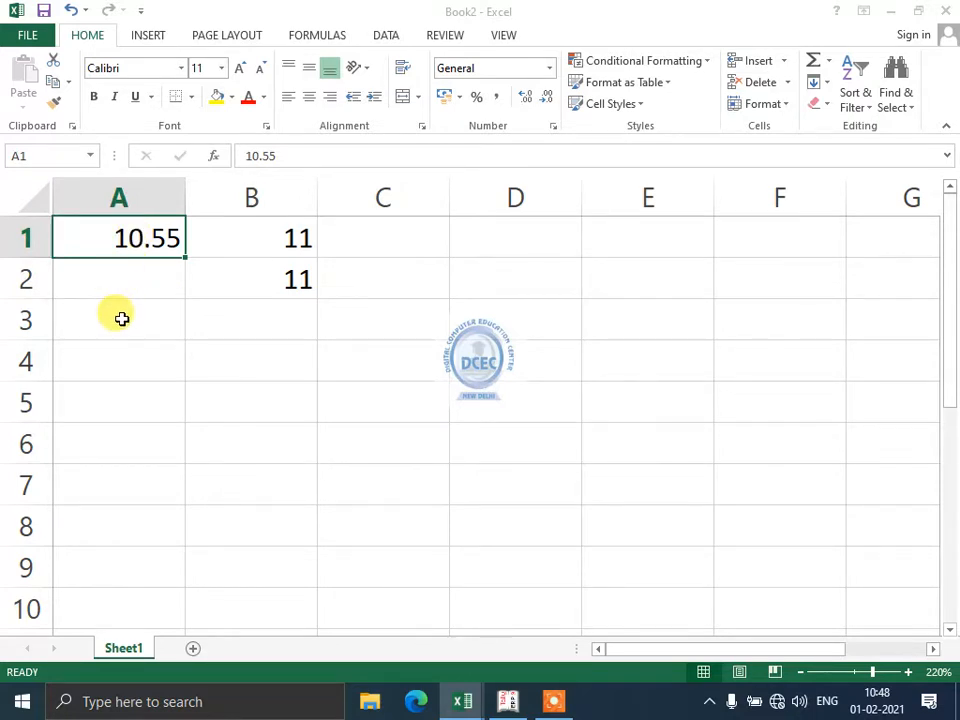
{"action": "type", "text": "10."}
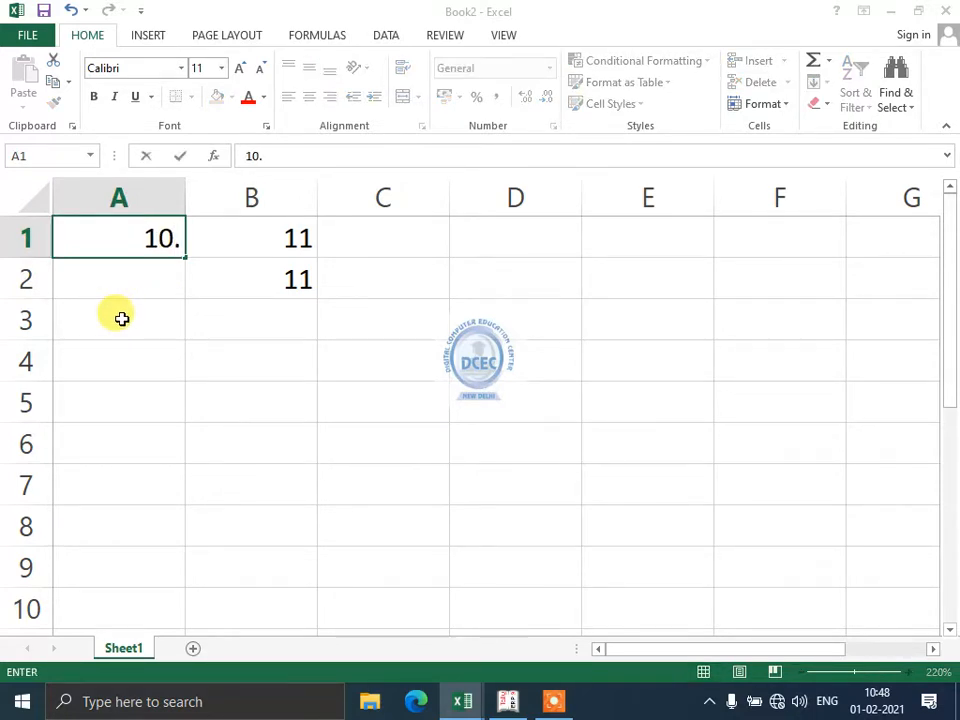
{"action": "type", "text": "23"}
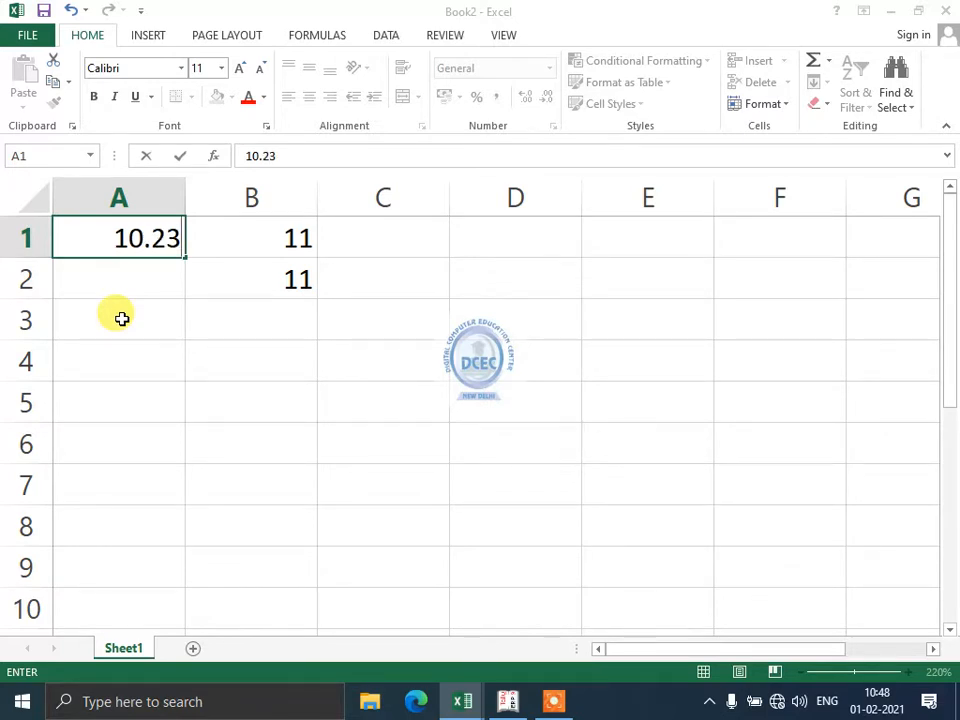
{"action": "key", "text": "Return"}
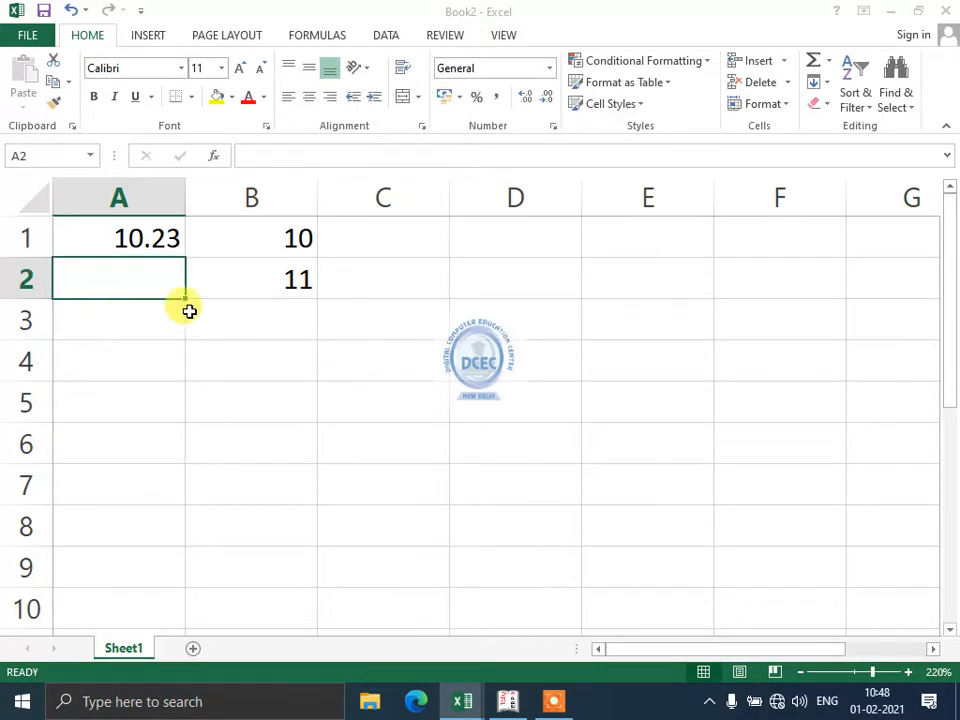
{"action": "left_click", "coordinate": [258, 294]}
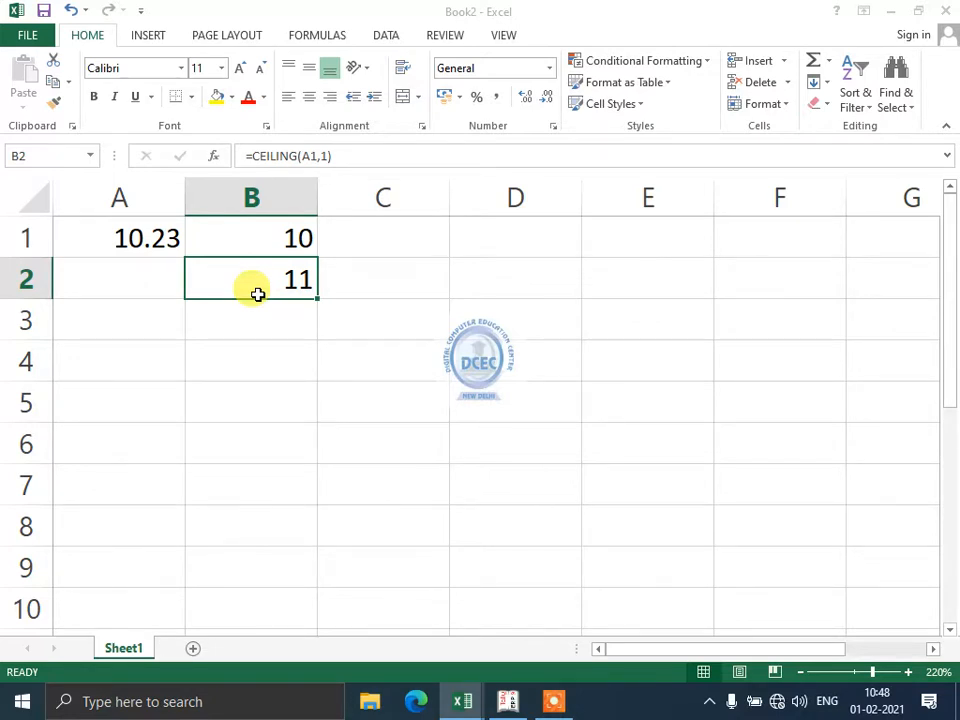
{"action": "left_click", "coordinate": [270, 243]}
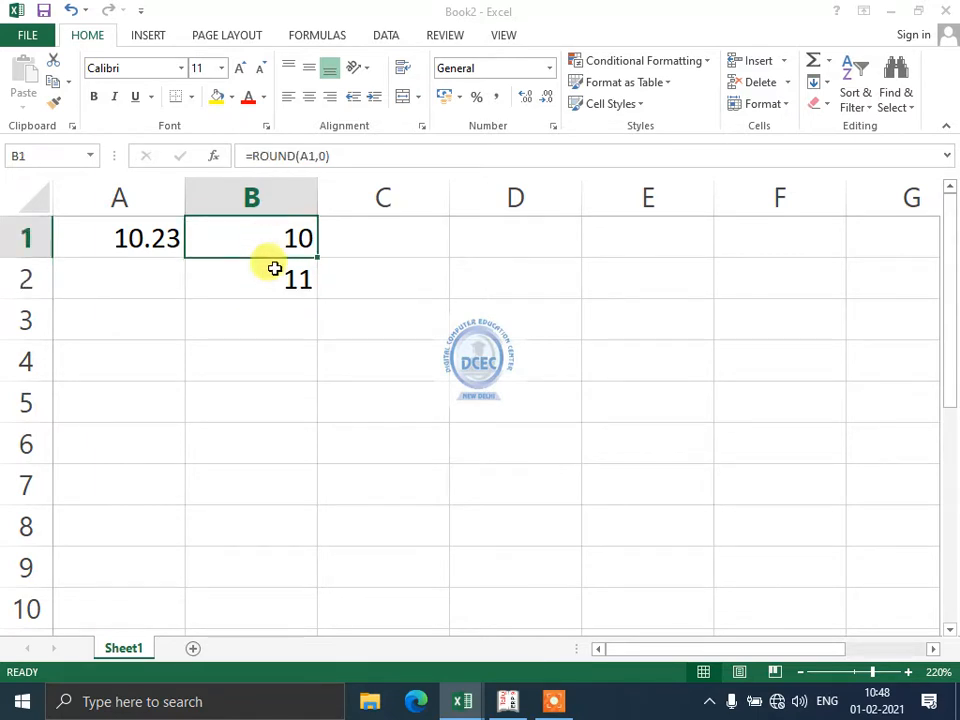
{"action": "left_click", "coordinate": [275, 284]}
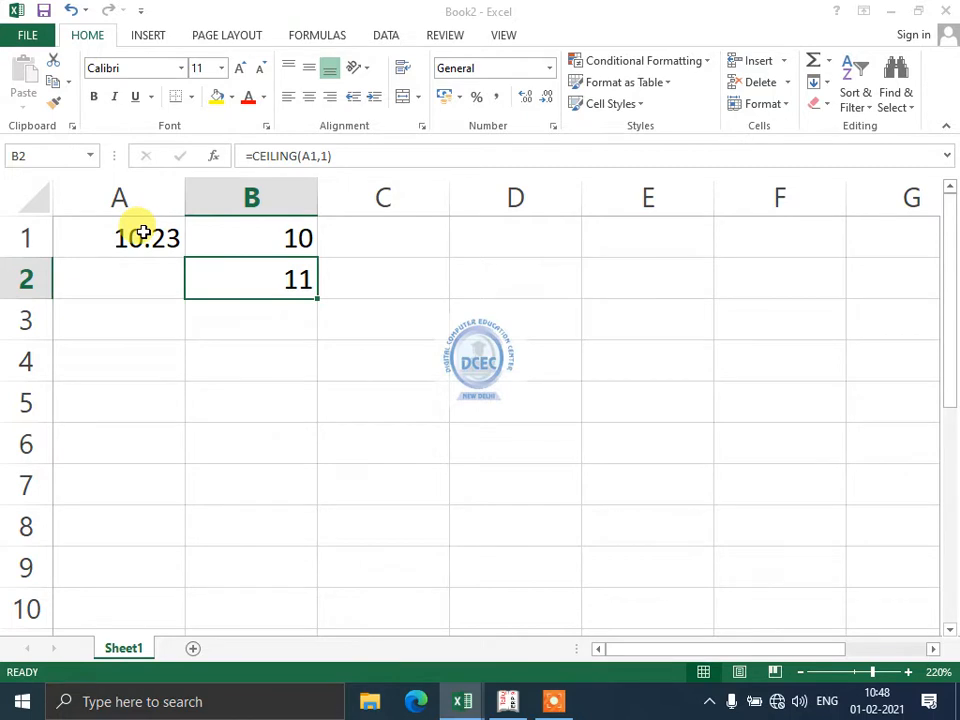
- Enter the formula =INT(A1) in cell B3 to return only the integer part of A1
{"action": "left_click", "coordinate": [254, 304]}
{"action": "type", "text": "=i"}
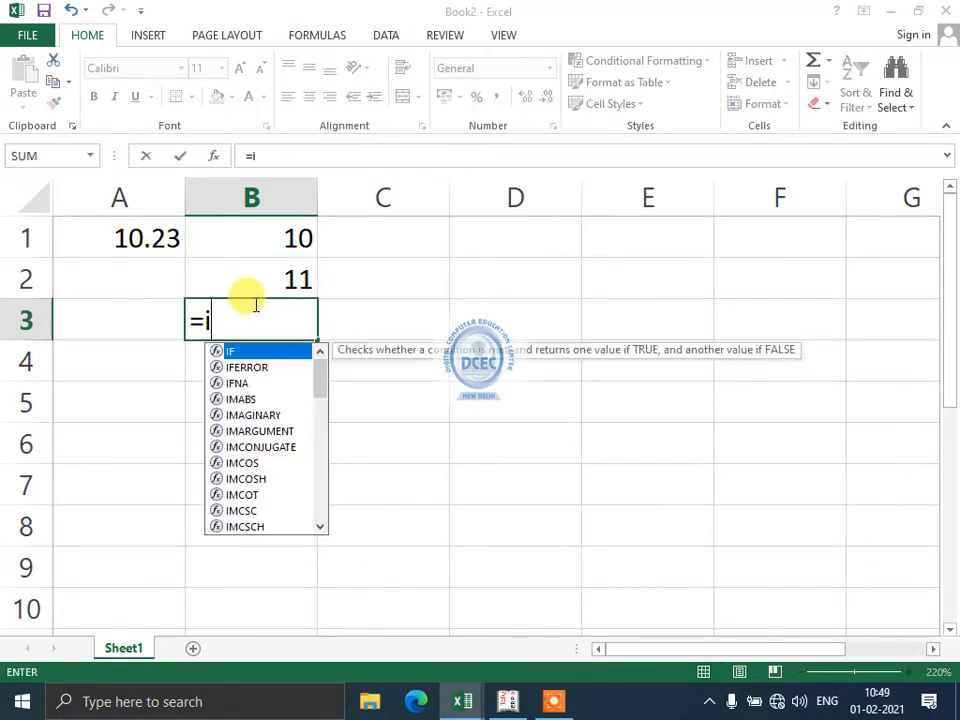
{"action": "type", "text": "nt("}
{"action": "key", "text": "Left"}
{"action": "key", "text": "Up"}
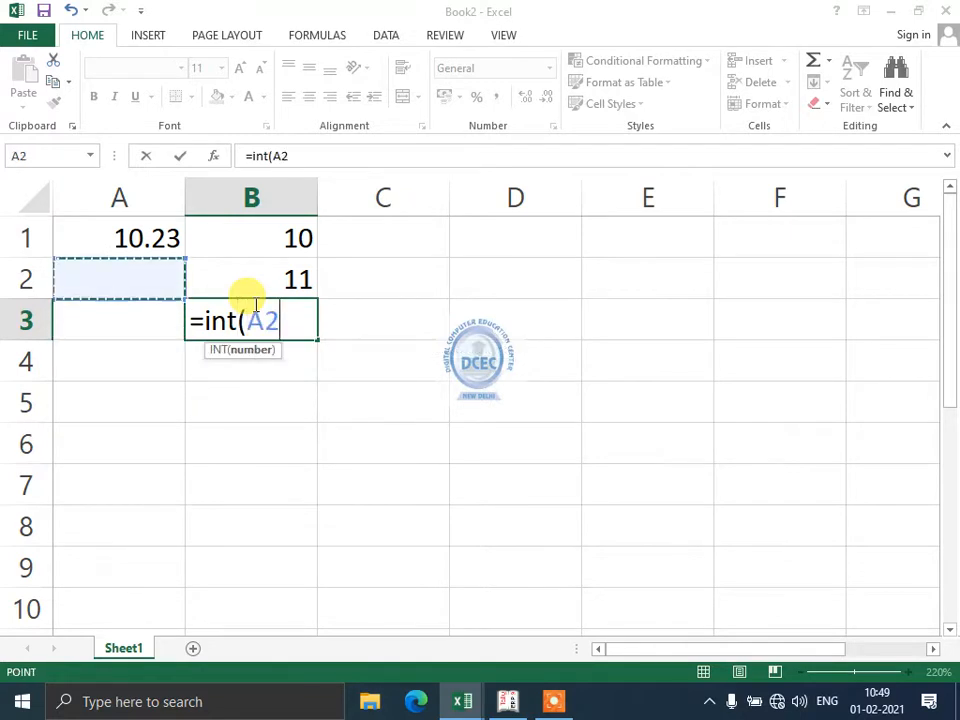
{"action": "key", "text": "Up"}
{"action": "type", "text": ")"}
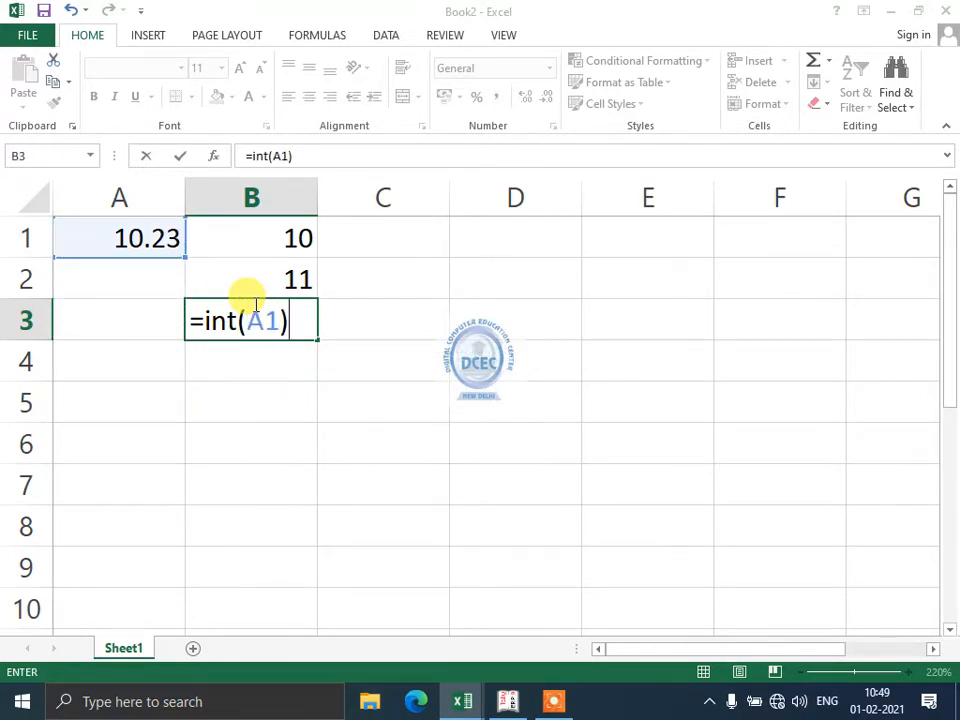
{"action": "key", "text": "Return"}
- Set cell A1 to 10.75 to test the three rounding formulas with a larger decimal part
{"action": "key", "text": "Up"}
{"action": "key", "text": "Up"}
{"action": "key", "text": "Up"}
{"action": "key", "text": "Left"}
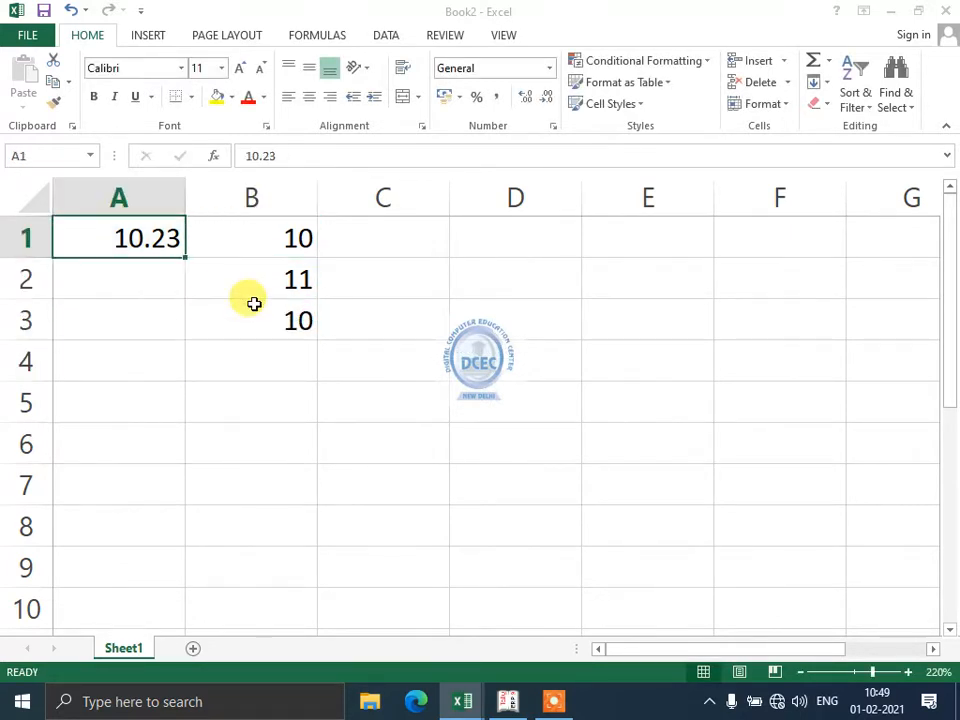
{"action": "type", "text": "10."}
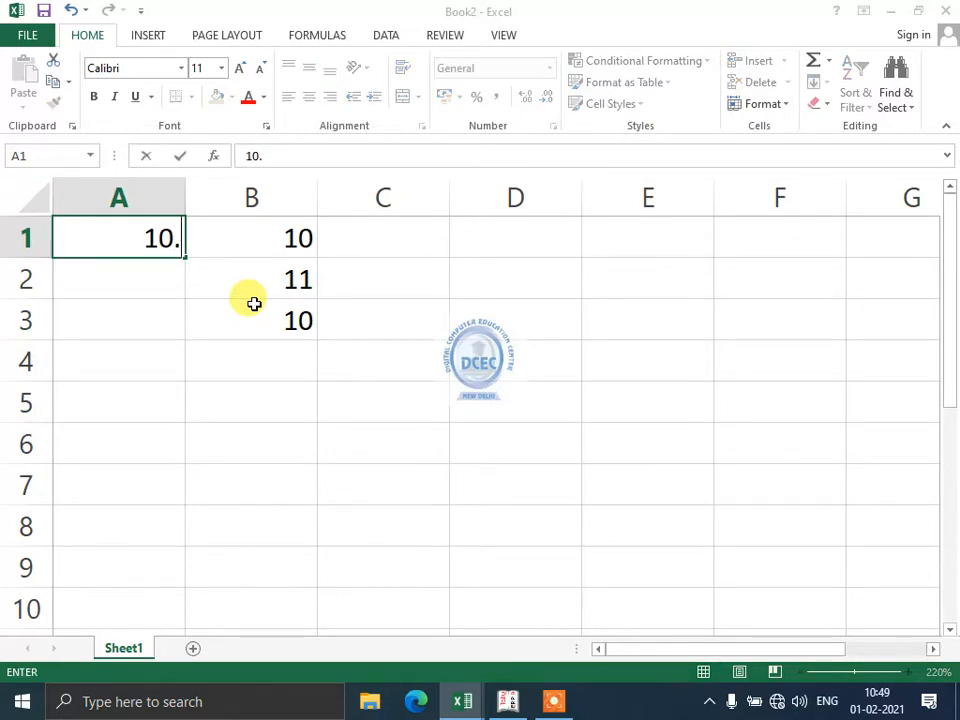
{"action": "type", "text": "75"}
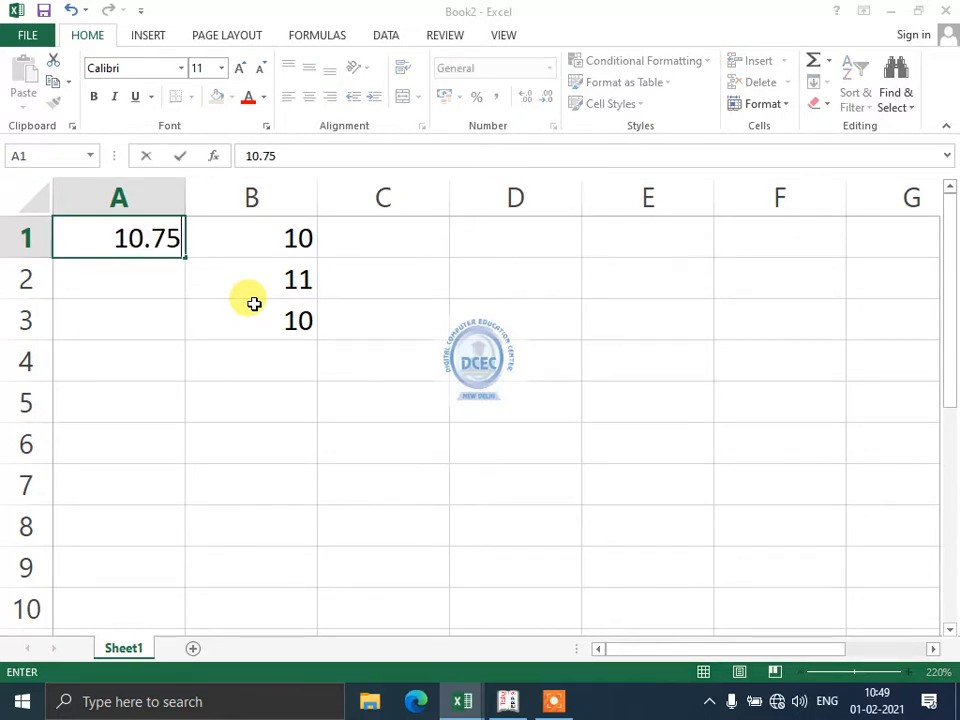
{"action": "key", "text": "Return"}
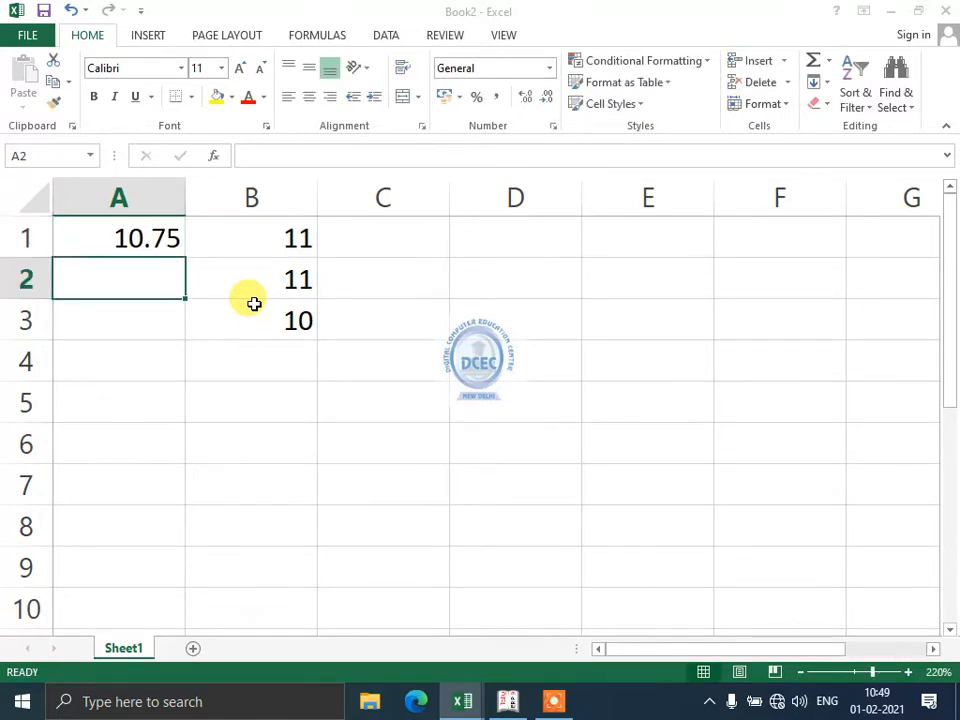
- Examine the ROUND, CEILING and INT formulas in cells B1 to B3 and compare their results with A1
{"action": "left_click", "coordinate": [299, 243]}
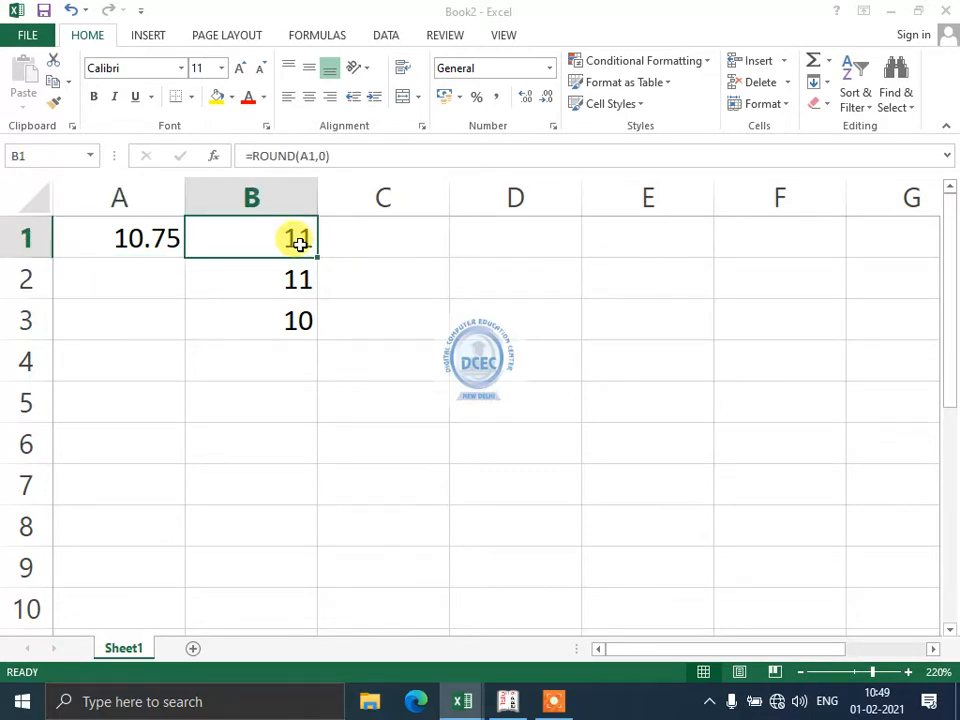
{"action": "key", "text": "Down"}
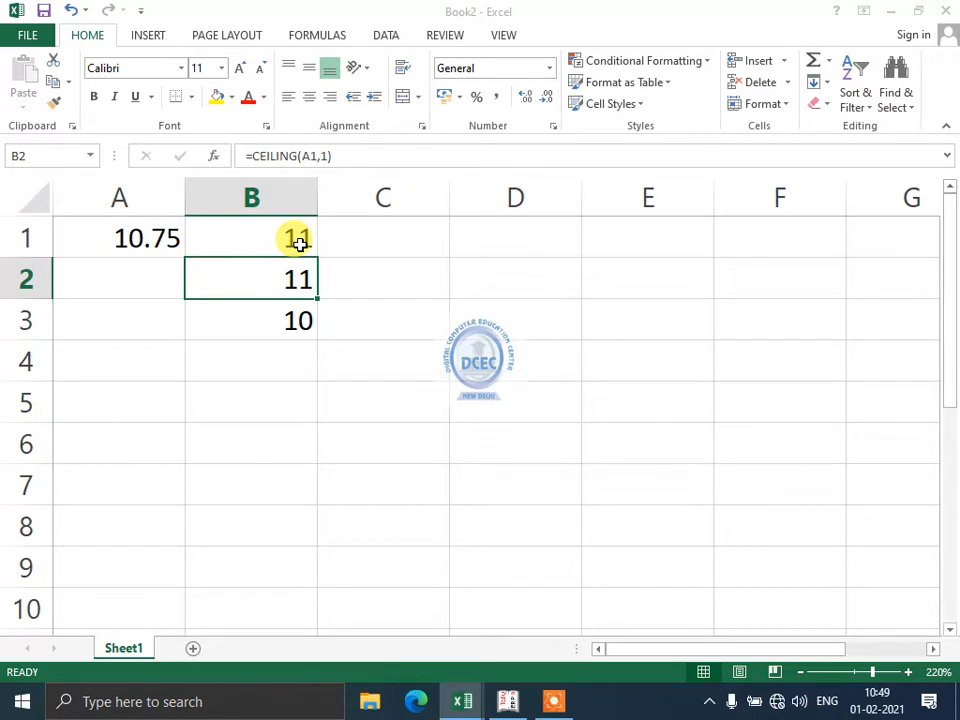
{"action": "key", "text": "Down"}
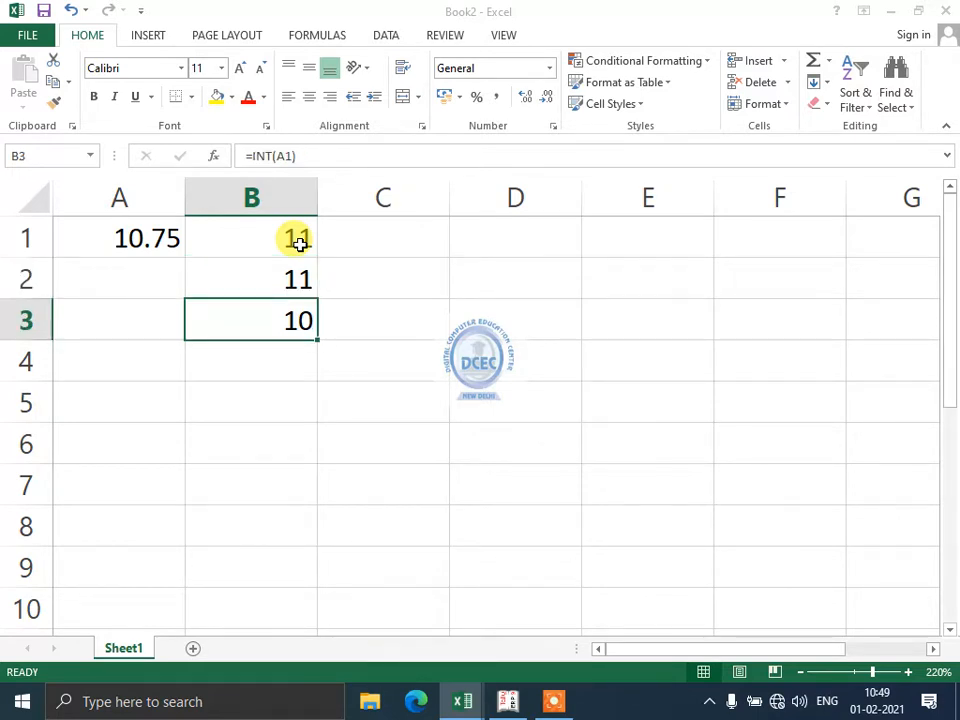
{"action": "key", "text": "Up"}
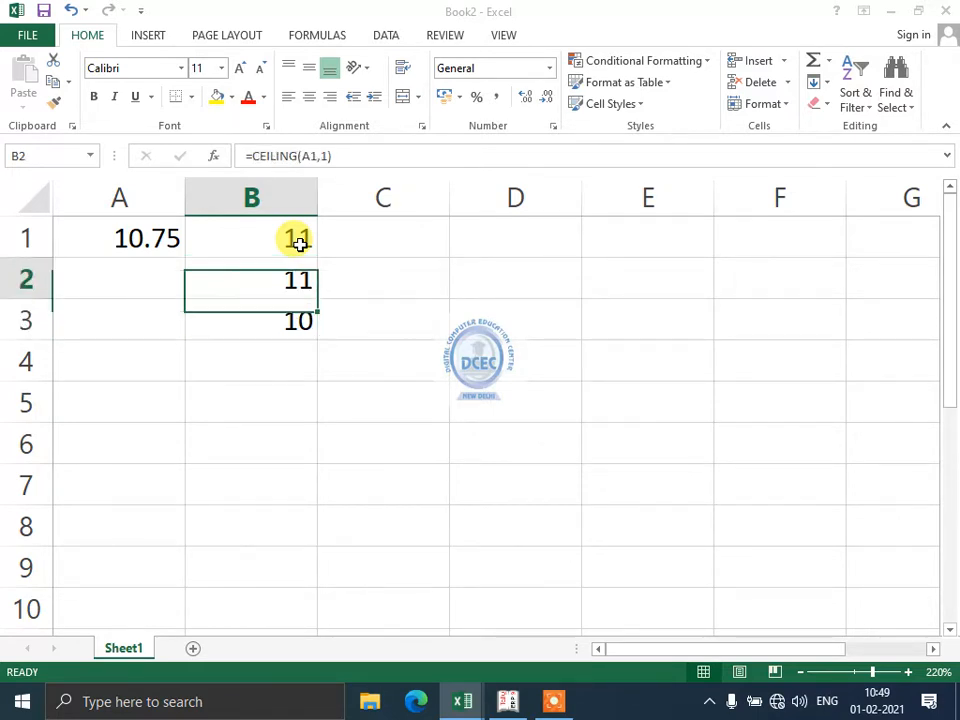
{"action": "key", "text": "Up"}
{"action": "key", "text": "Down"}
{"action": "key", "text": "Down"}
{"action": "key", "text": "Up"}
{"action": "key", "text": "Up"}
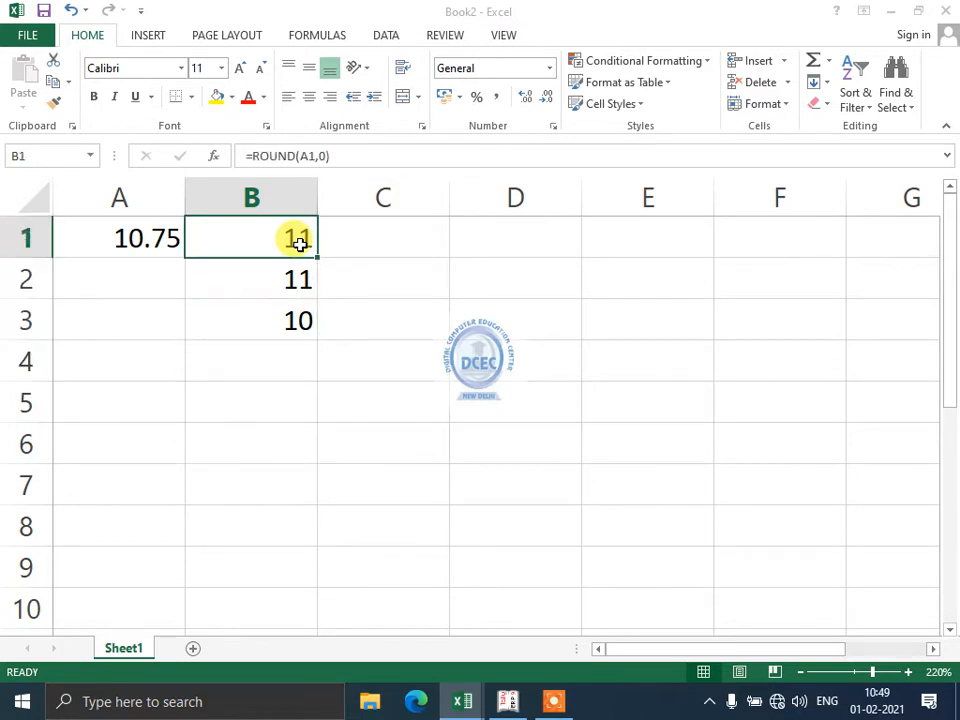
{"action": "key", "text": "Down"}
{"action": "key", "text": "Left"}
{"action": "key", "text": "Down"}
{"action": "key", "text": "Up"}
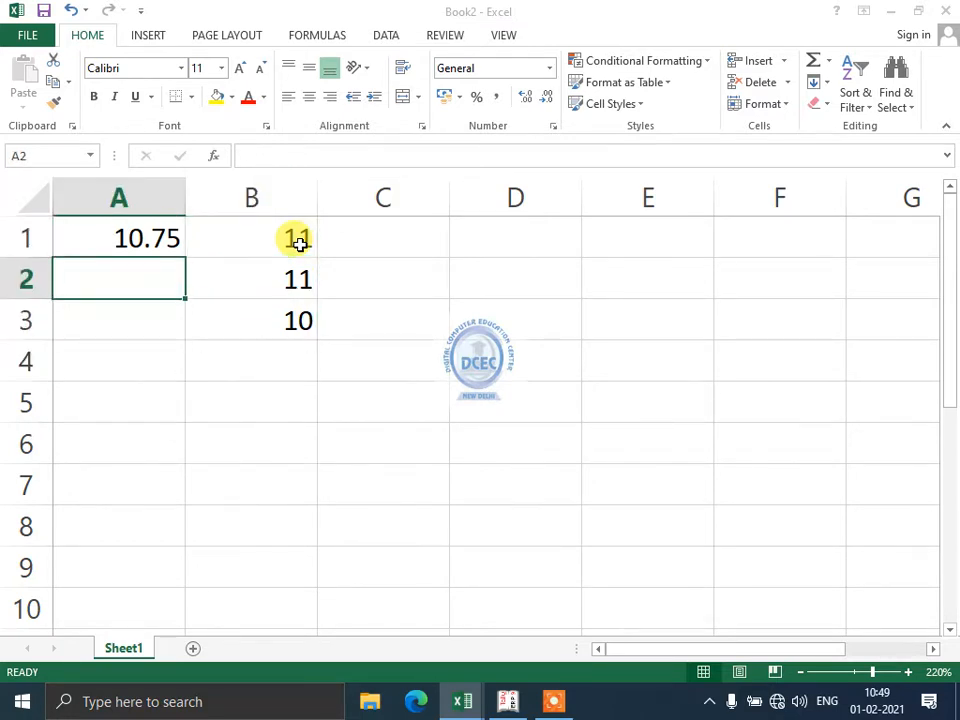
{"action": "key", "text": "Up"}
{"action": "key", "text": "Right"}
{"action": "key", "text": "Down"}
{"action": "key", "text": "Down"}
{"action": "key", "text": "Down"}
{"action": "key", "text": "Up"}
{"action": "key", "text": "Up"}
{"action": "key", "text": "Up"}
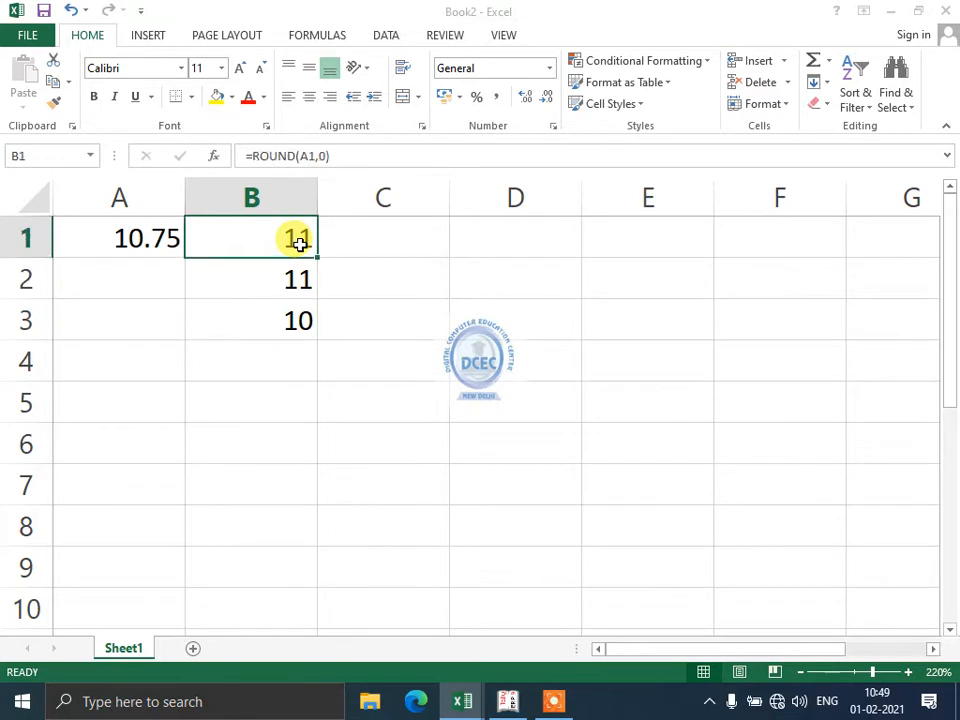
- Enter 10 in cell D1 and 15 in cell E1 as sample values for a logical test
{"action": "key", "text": "Right"}
{"action": "key", "text": "Right"}
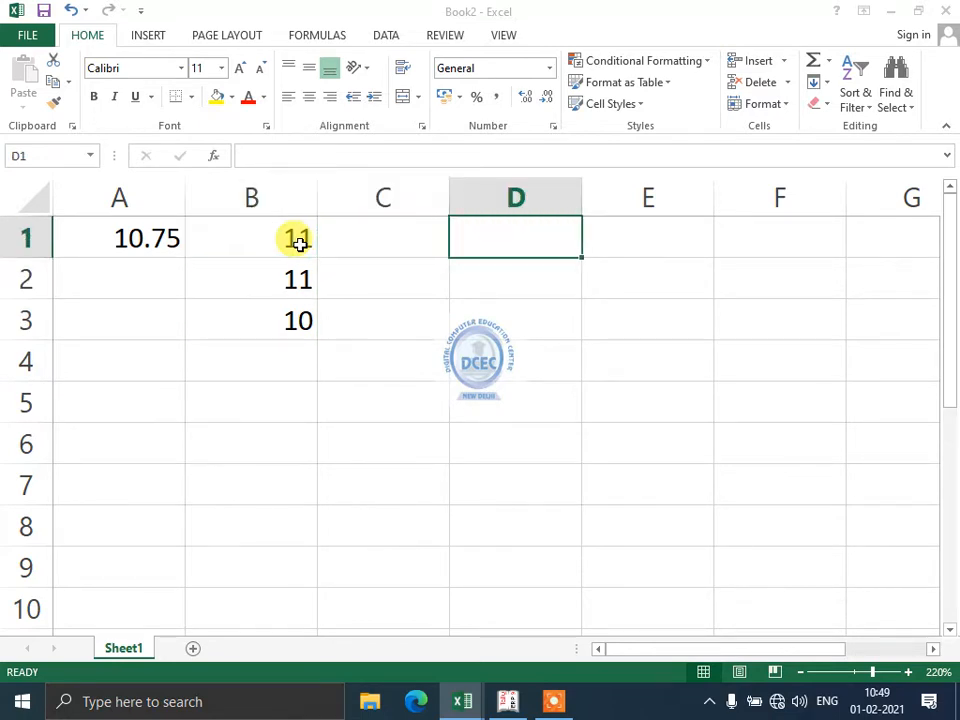
{"action": "type", "text": "12"}
{"action": "key", "text": "Tab"}
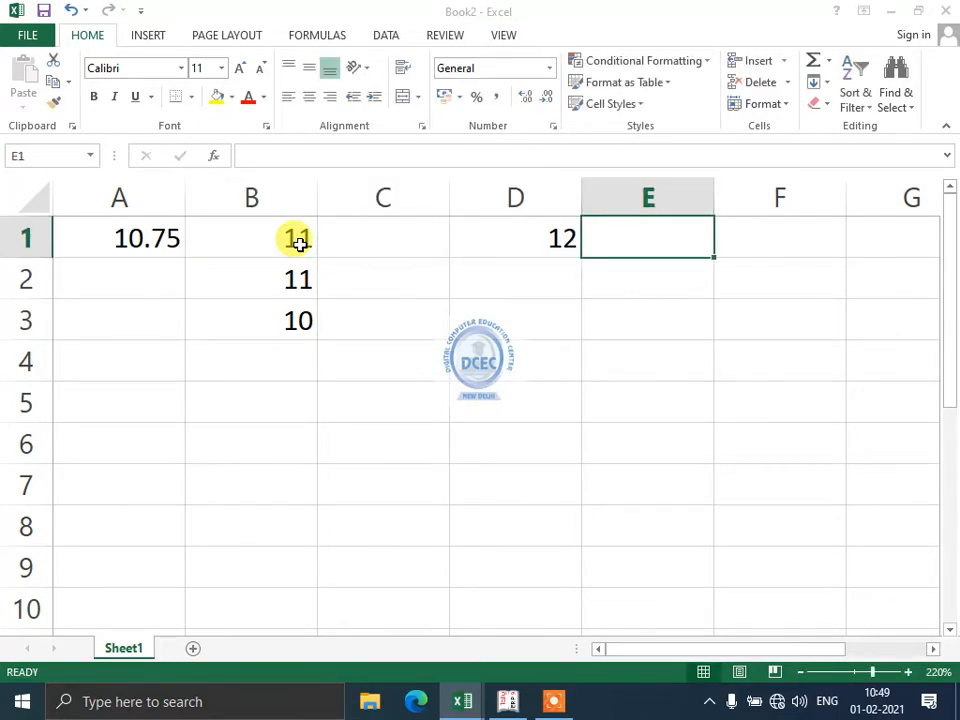
{"action": "type", "text": "15"}
{"action": "key", "text": "Left"}
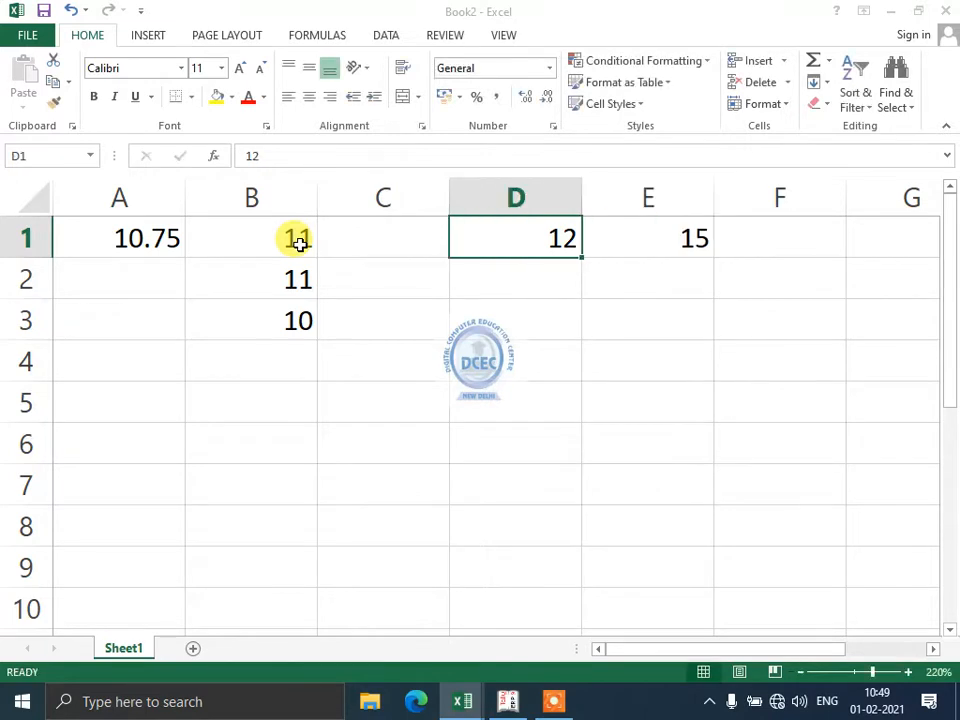
{"action": "type", "text": "10"}
{"action": "key", "text": "Return"}
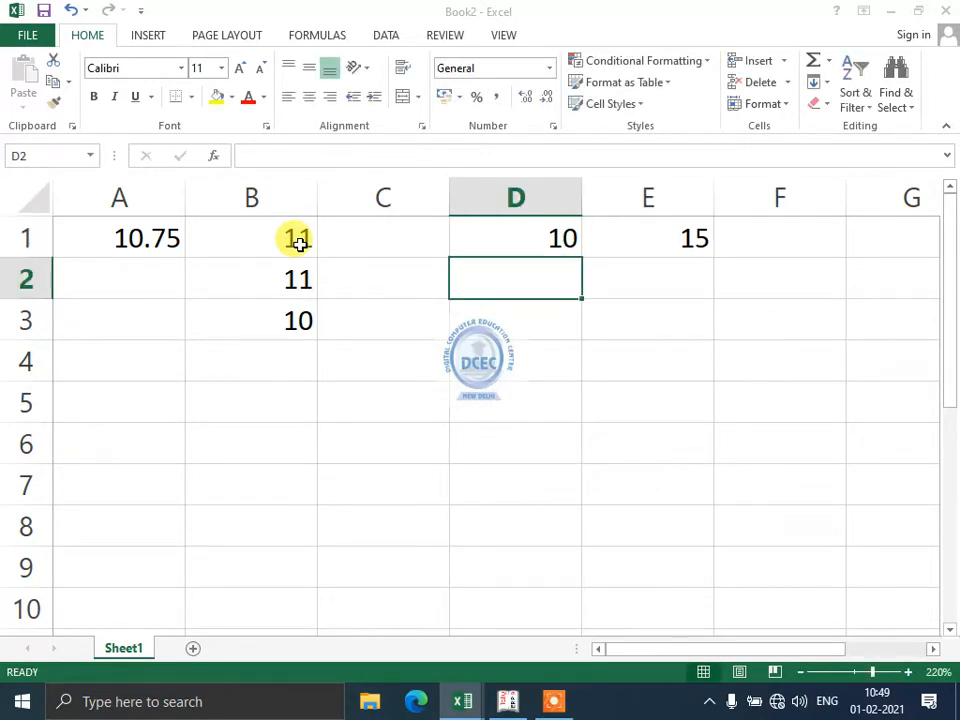
- Enter the formula =AND(D1>8,E1>12) in cell D2 to check that both values meet their conditions
{"action": "type", "text": "=and("}
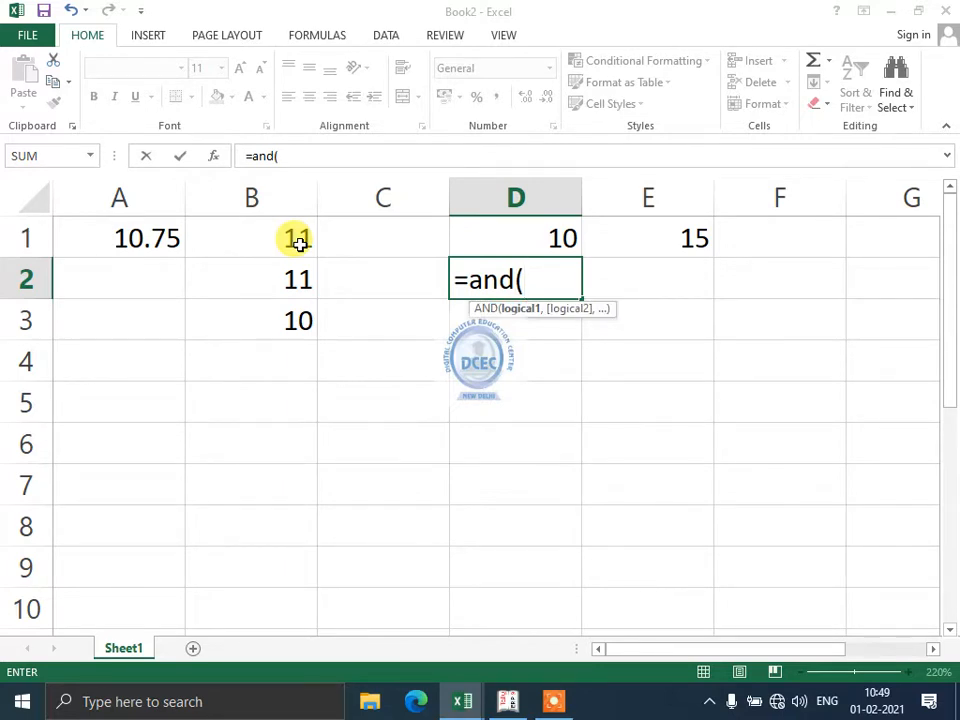
{"action": "key", "text": "Up"}
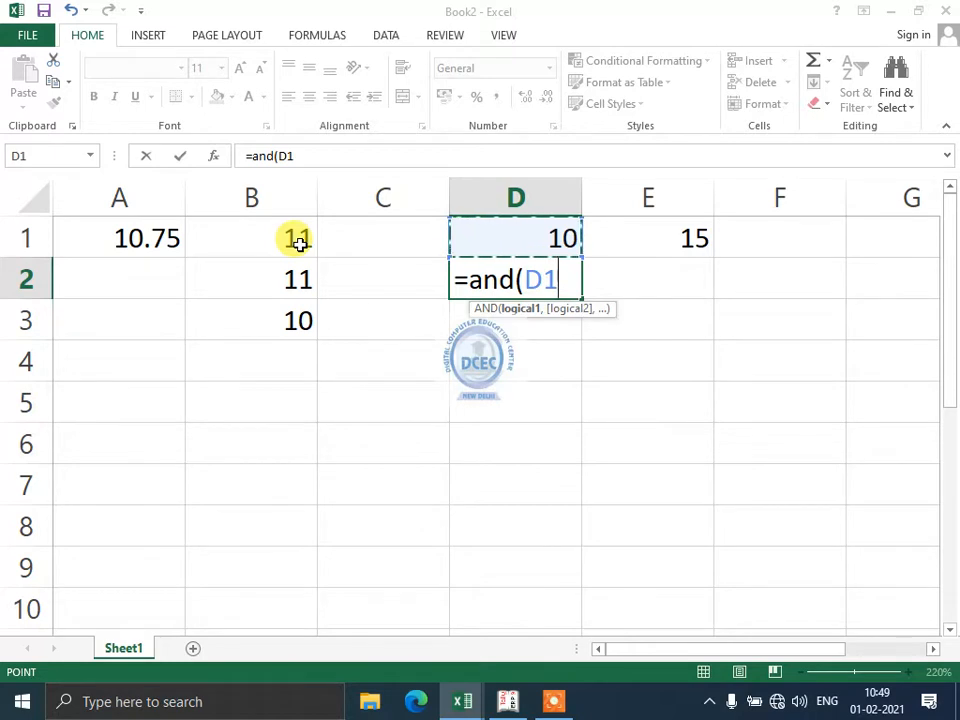
{"action": "type", "text": ">8"}
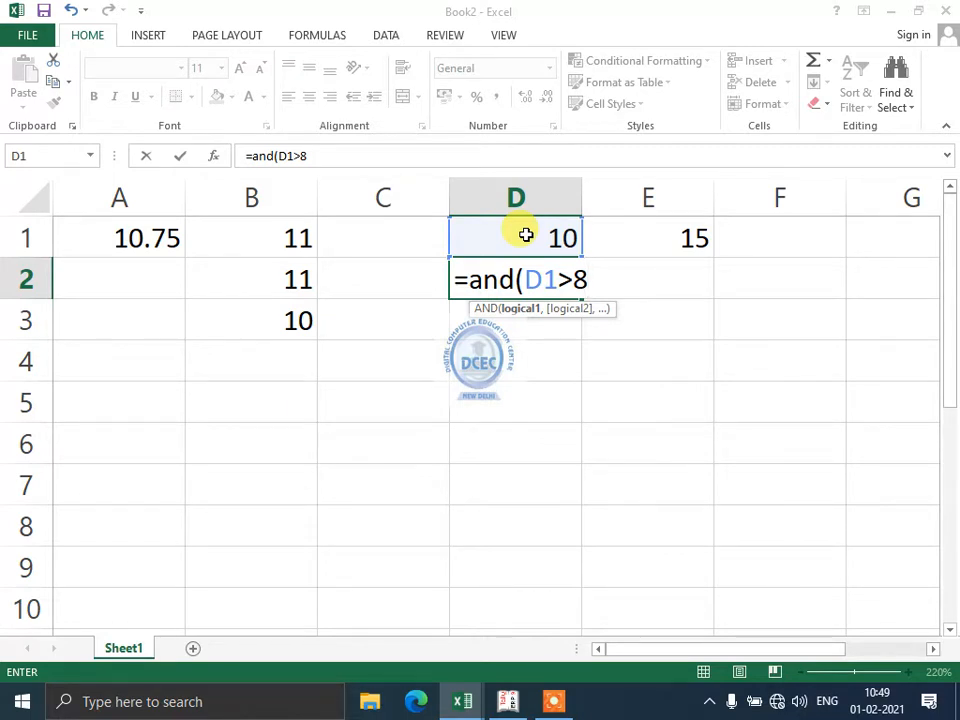
{"action": "type", "text": ","}
{"action": "key", "text": "Up"}
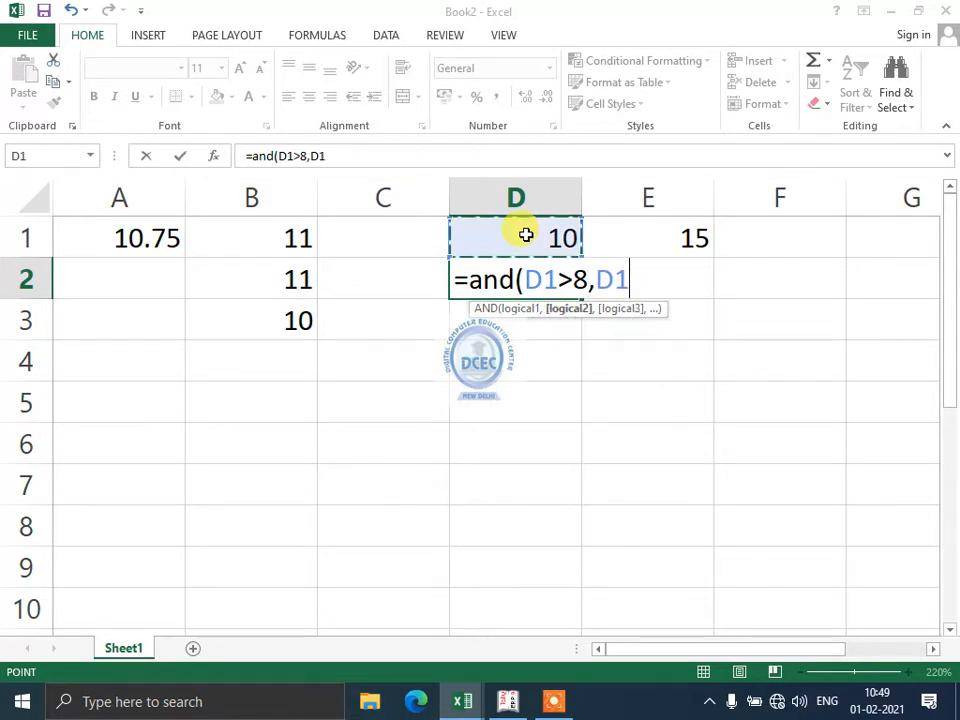
{"action": "key", "text": "Right"}
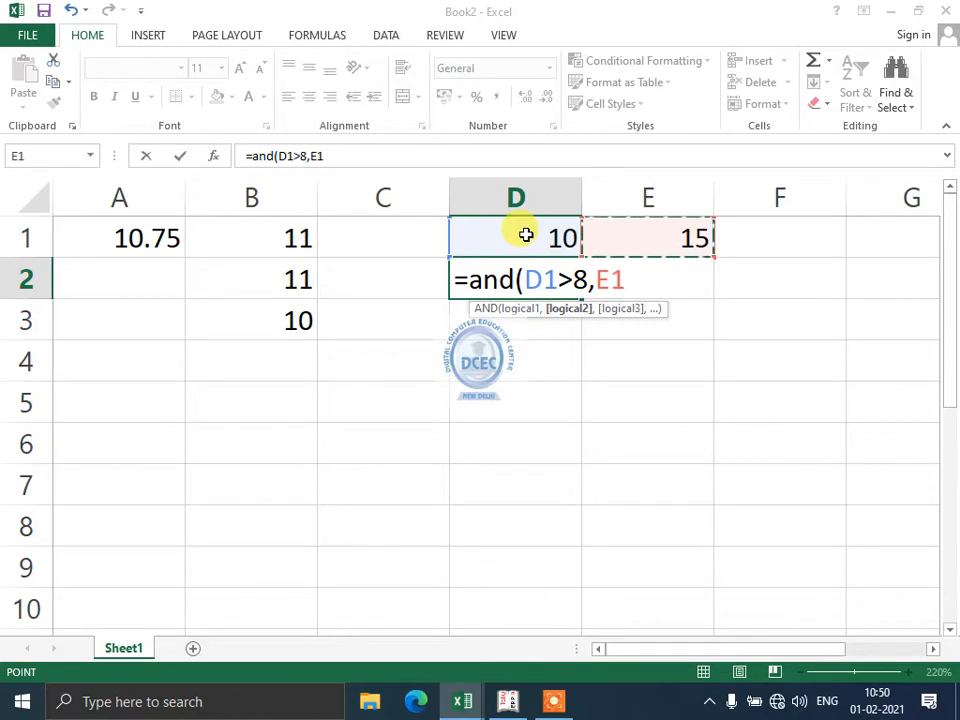
{"action": "type", "text": ">"}
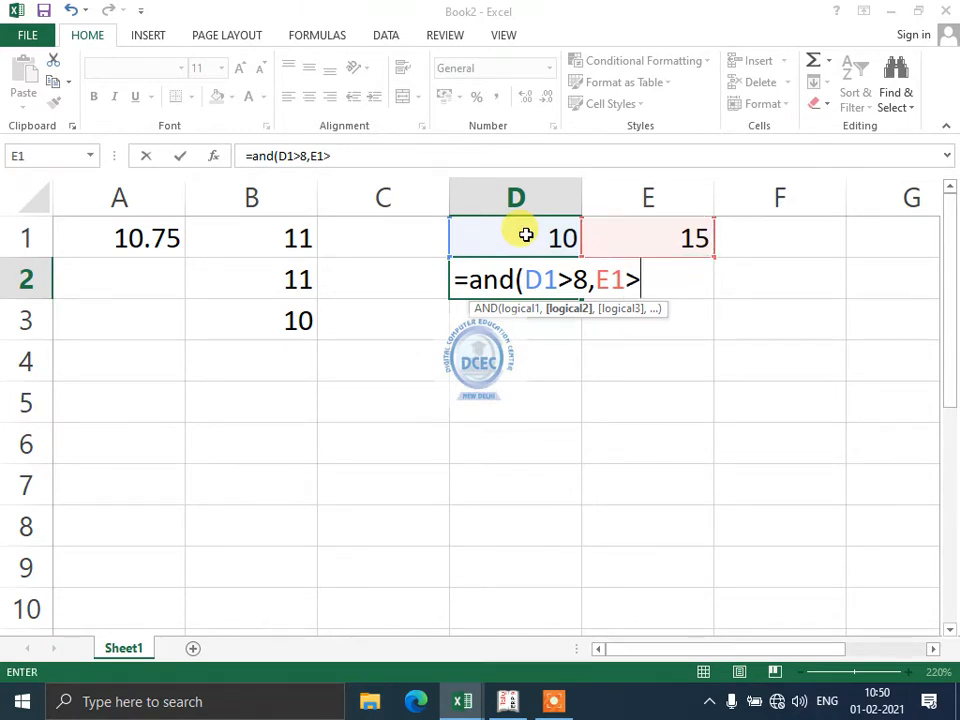
{"action": "type", "text": "12)"}
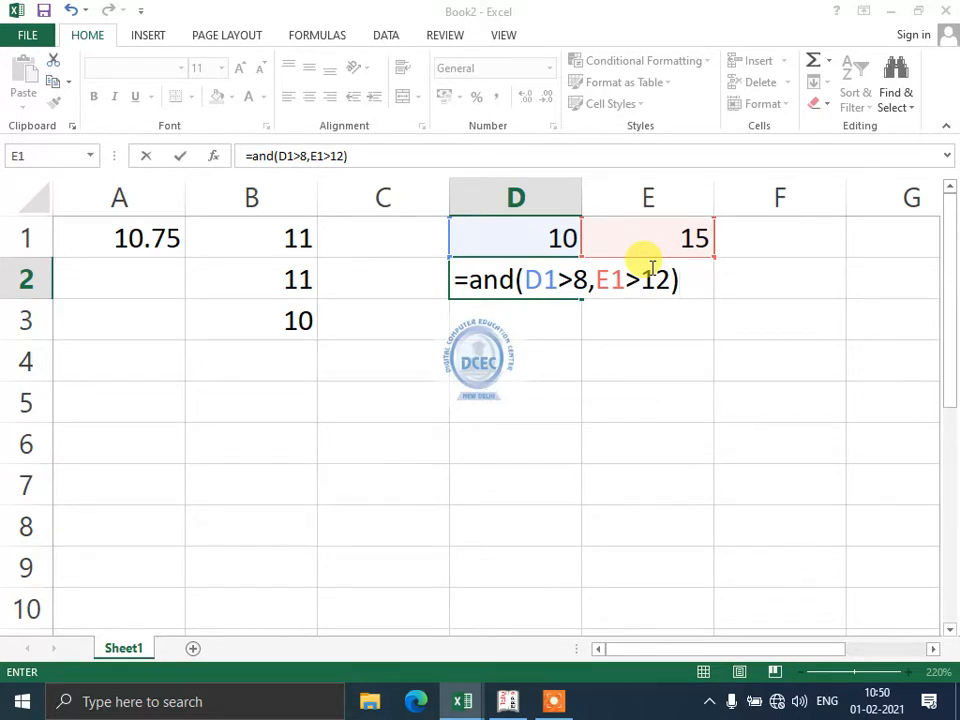
{"action": "key", "text": "Return"}
- Set cell D1 to 5 to test the AND formula with a value that is not above 8
{"action": "key", "text": "Up"}
{"action": "key", "text": "Up"}
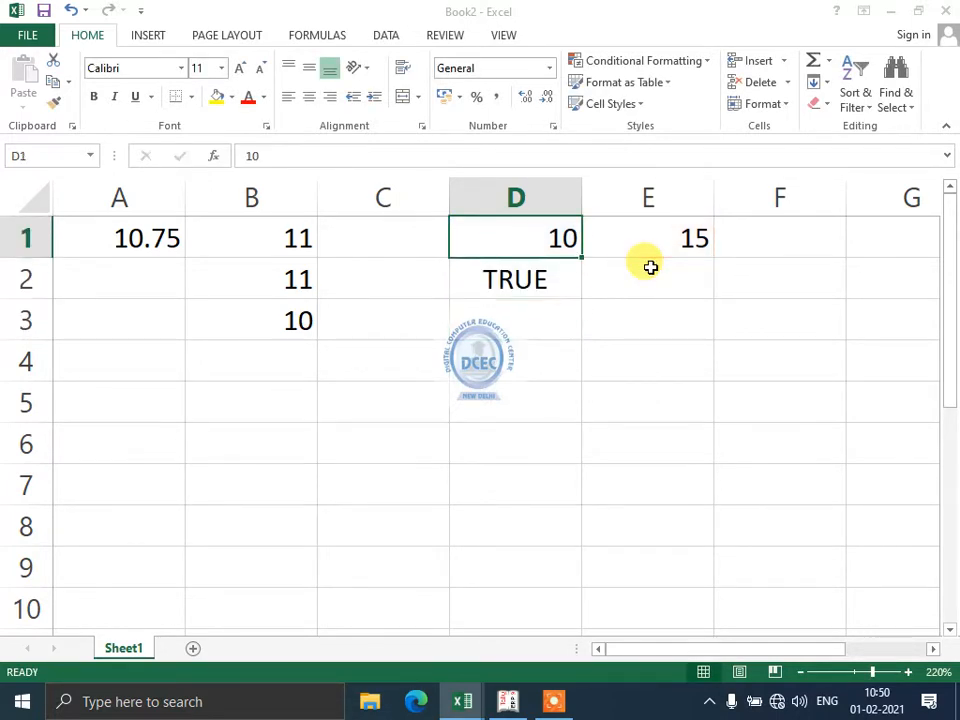
{"action": "type", "text": "5"}
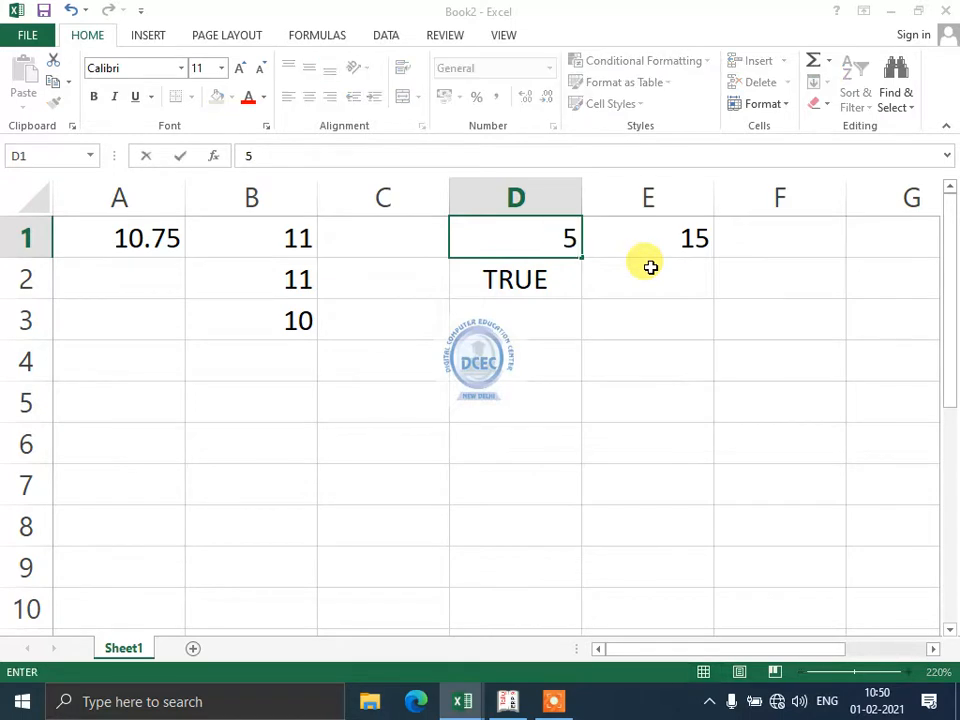
{"action": "key", "text": "Return"}
{"action": "key", "text": "Up"}
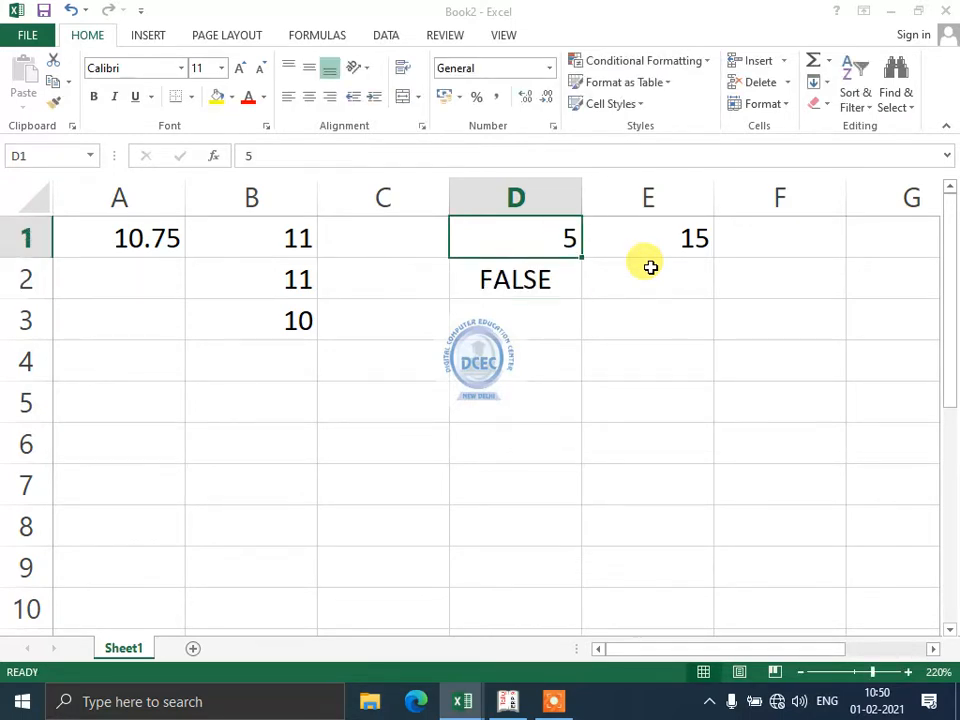
- Enlarge the sheet display to 260% and set cell D1 back to 10
{"action": "left_click", "coordinate": [907, 671]}
{"action": "left_click", "coordinate": [907, 671]}
{"action": "left_click", "coordinate": [907, 671]}
{"action": "left_click", "coordinate": [907, 671]}
{"action": "left_click", "coordinate": [632, 367]}
{"action": "key", "text": "Right"}
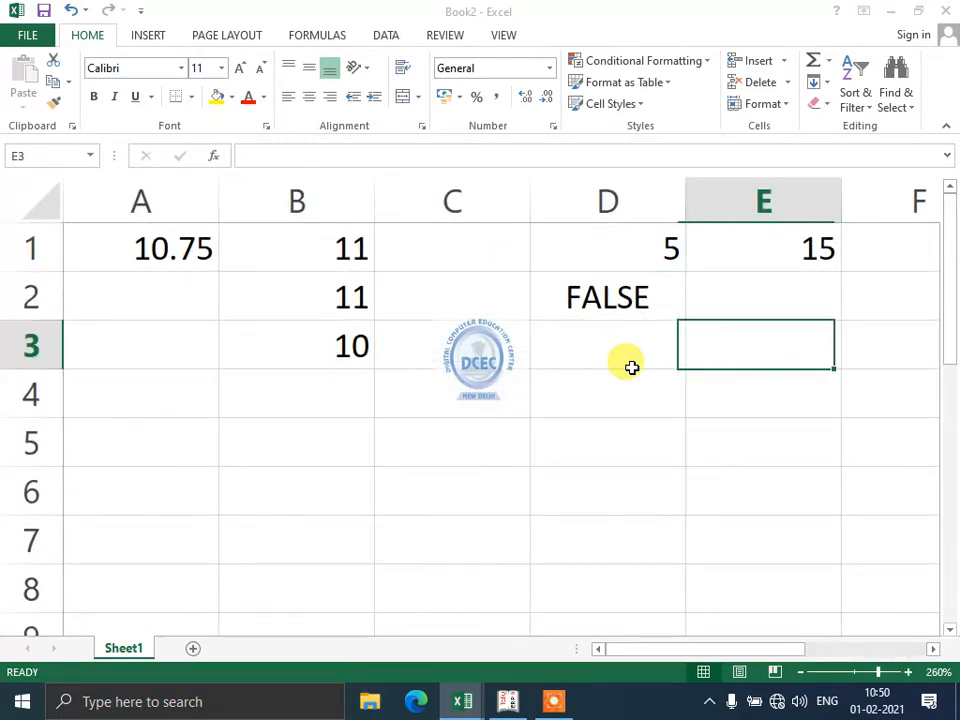
{"action": "key", "text": "Up"}
{"action": "key", "text": "Up"}
{"action": "key", "text": "Left"}
{"action": "key", "text": "Right"}
{"action": "key", "text": "Right"}
{"action": "key", "text": "Left"}
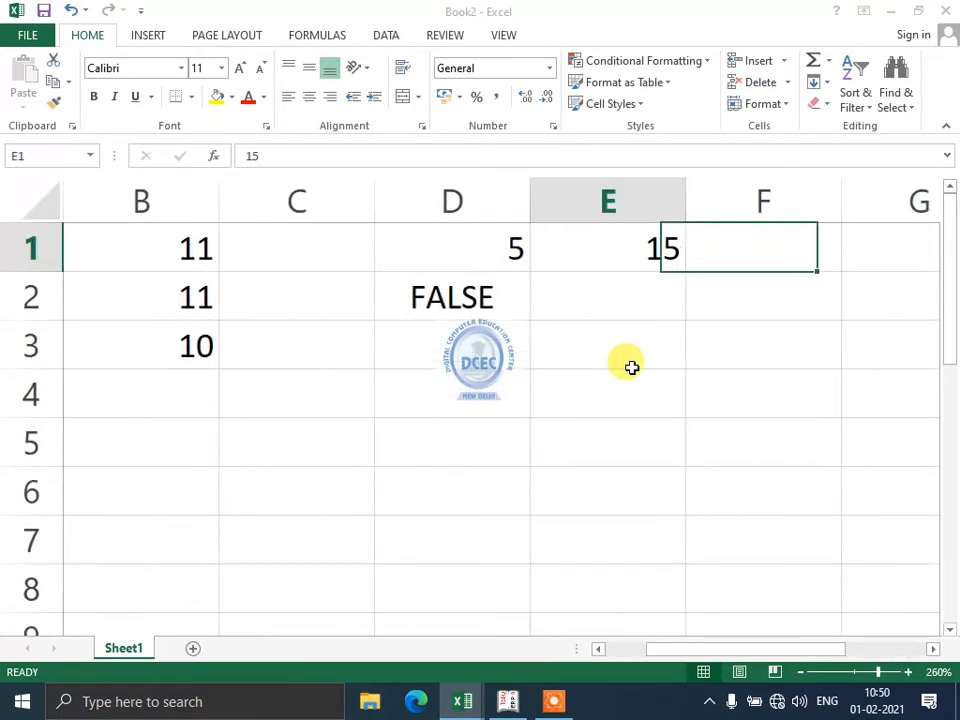
{"action": "key", "text": "Left"}
{"action": "type", "text": "10"}
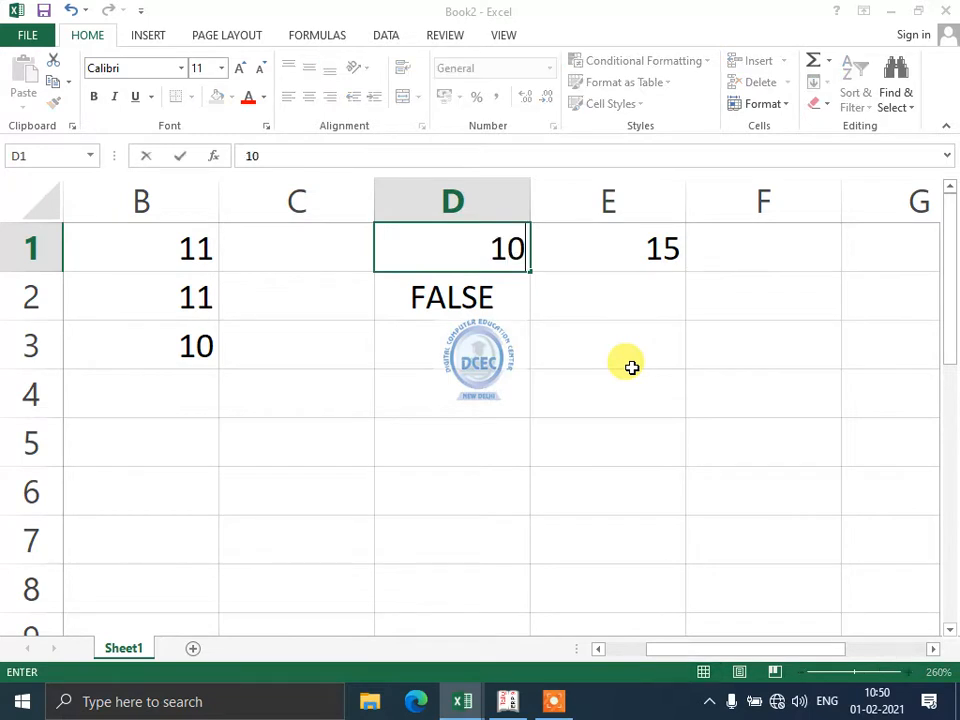
{"action": "key", "text": "Return"}
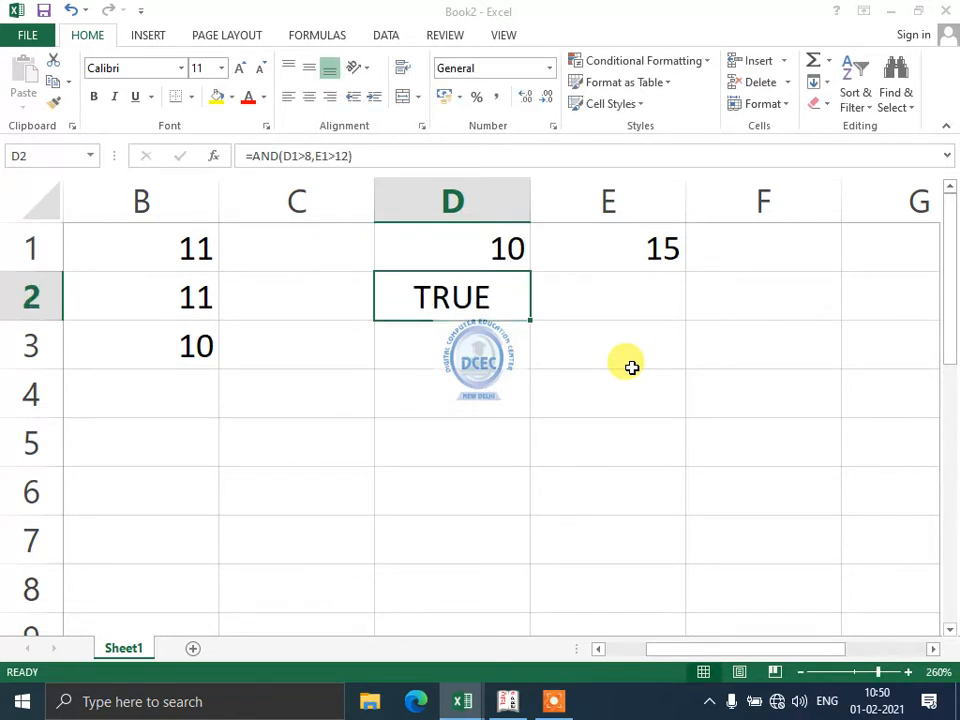
- Enter the formula =OR(D1>8,E1>12) in cell E2 to check that at least one condition is met
{"action": "key", "text": "Right"}
{"action": "type", "text": "="}
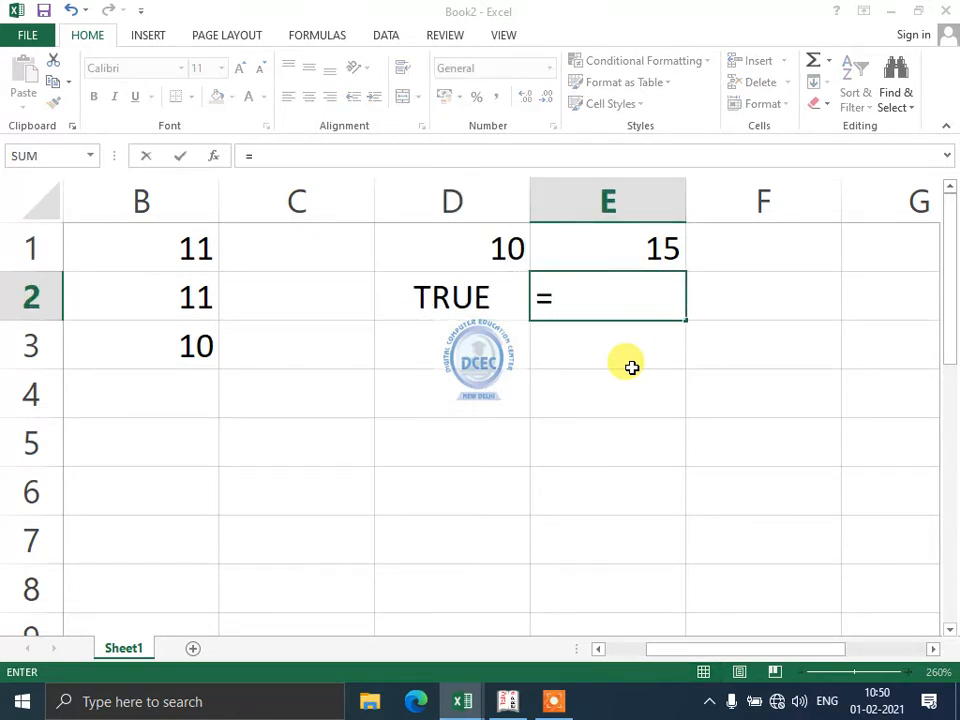
{"action": "type", "text": "or("}
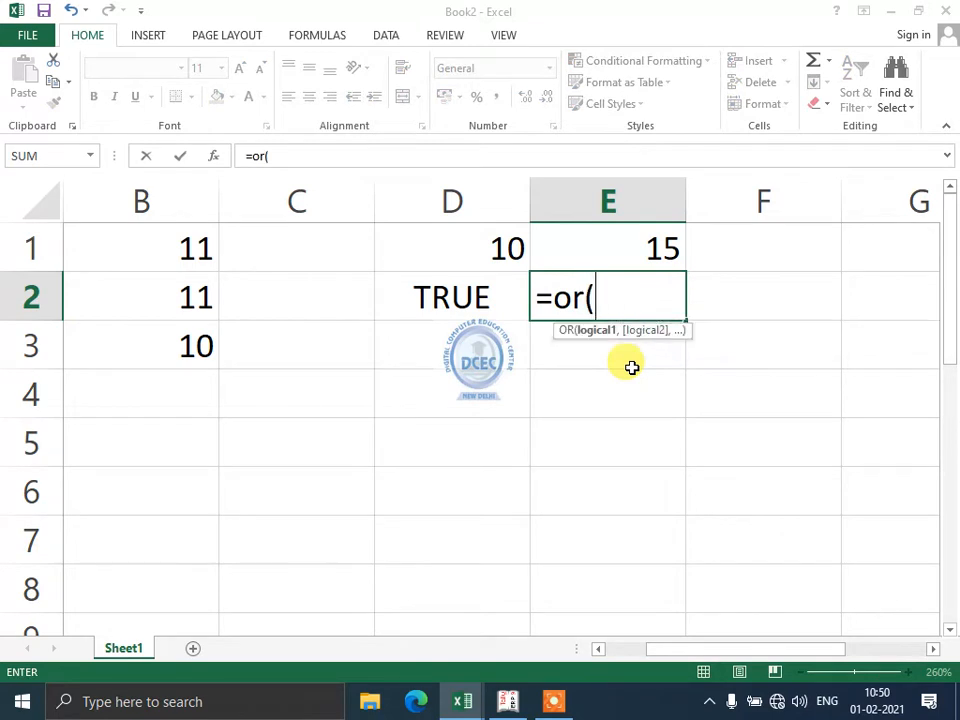
{"action": "key", "text": "Left"}
{"action": "key", "text": "Up"}
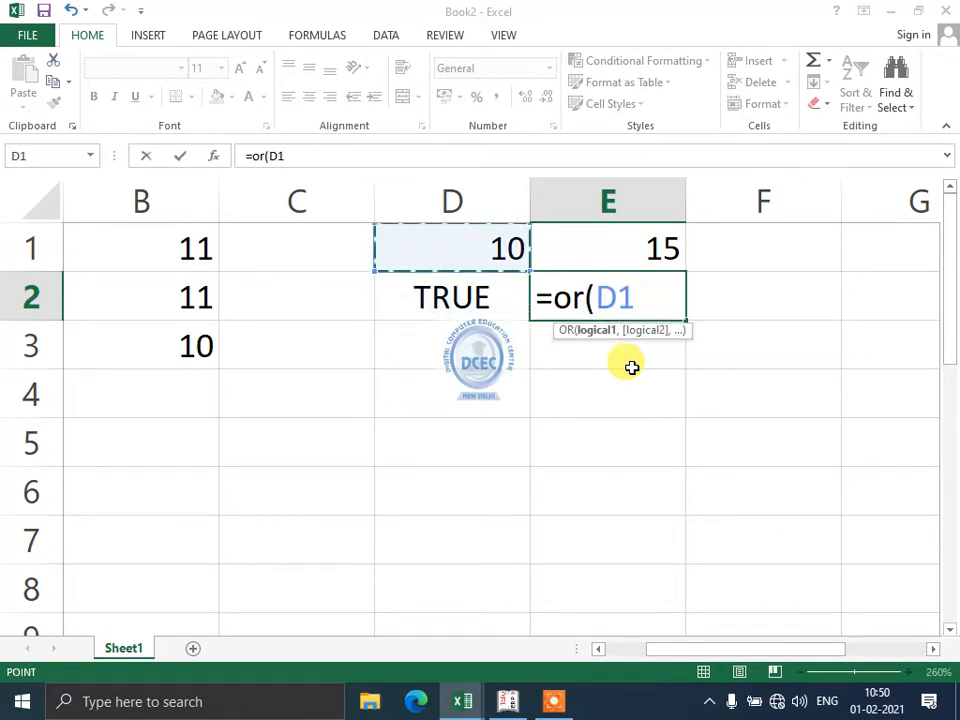
{"action": "type", "text": ">8,"}
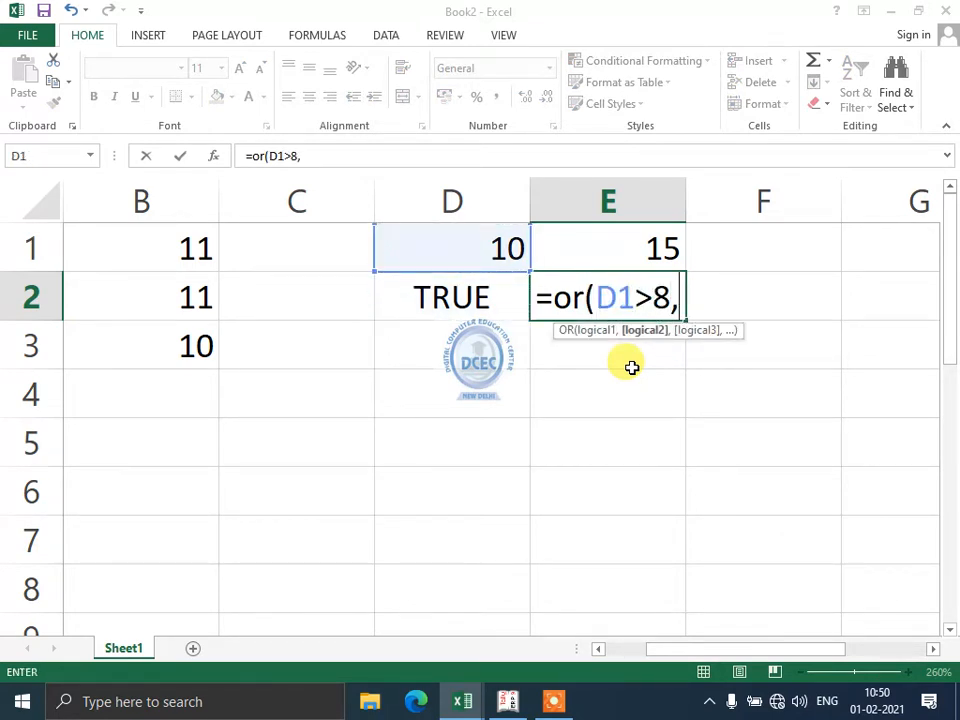
{"action": "key", "text": "Up"}
{"action": "type", "text": ">"}
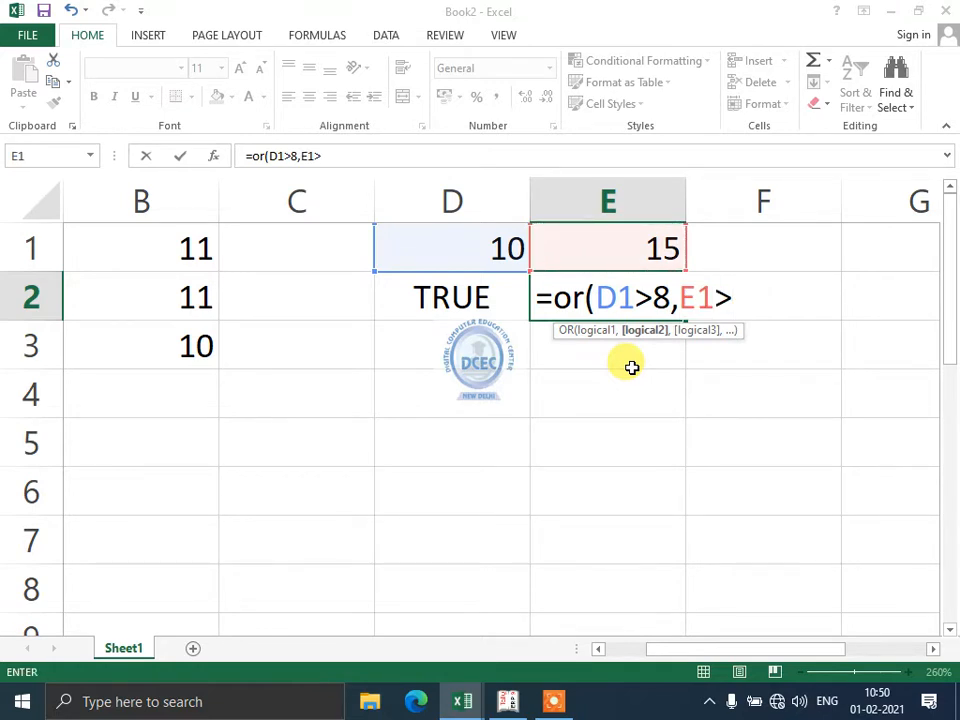
{"action": "type", "text": "12)"}
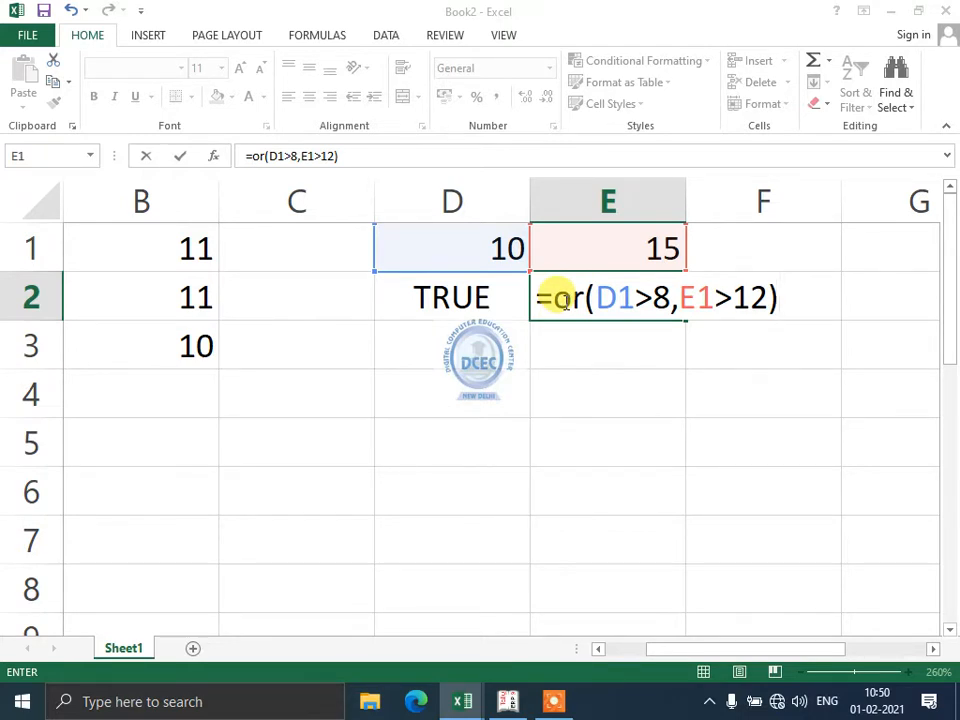
{"action": "key", "text": "Return"}
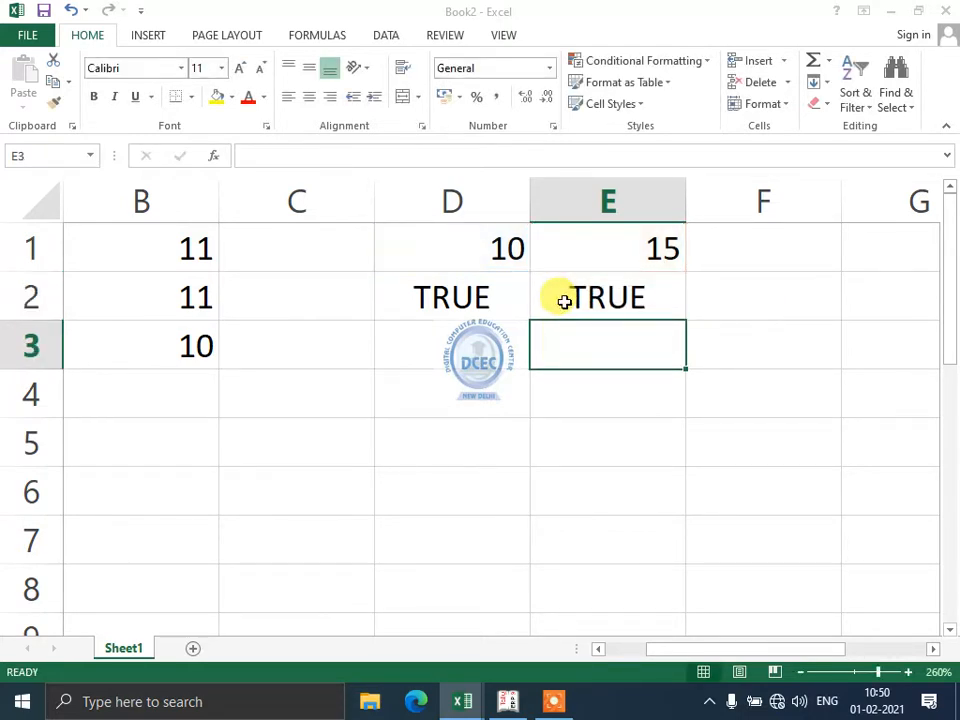
- Set cell D1 to 5 and cell E1 to 11 to test the AND and OR formulas with lower values
{"action": "left_click", "coordinate": [499, 251]}
{"action": "type", "text": "5"}
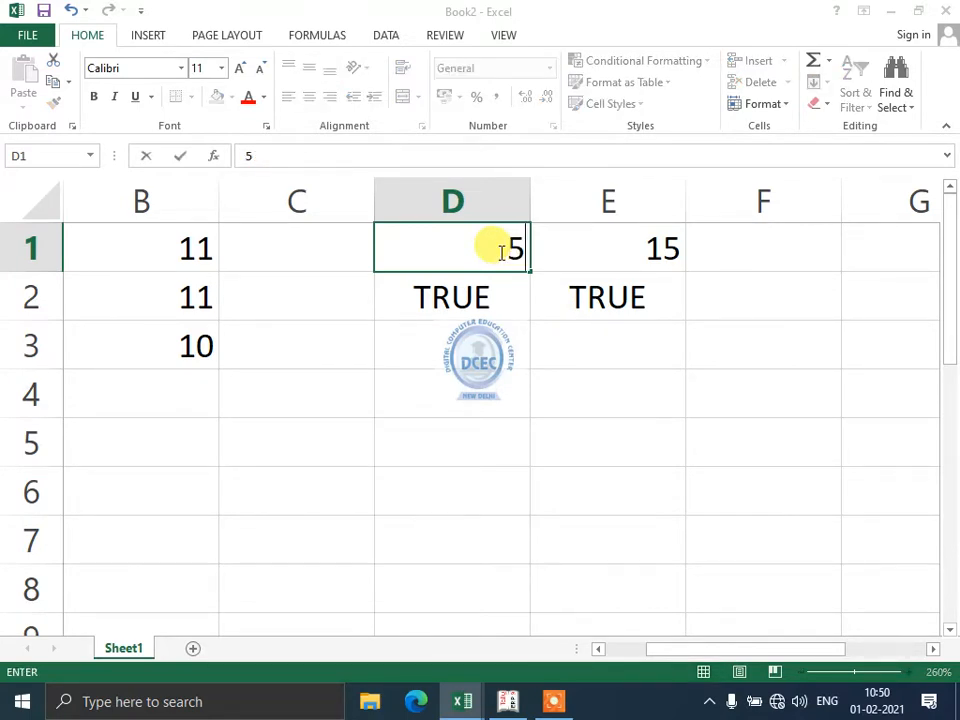
{"action": "key", "text": "ctrl+Return"}
{"action": "key", "text": "Down"}
{"action": "key", "text": "Up"}
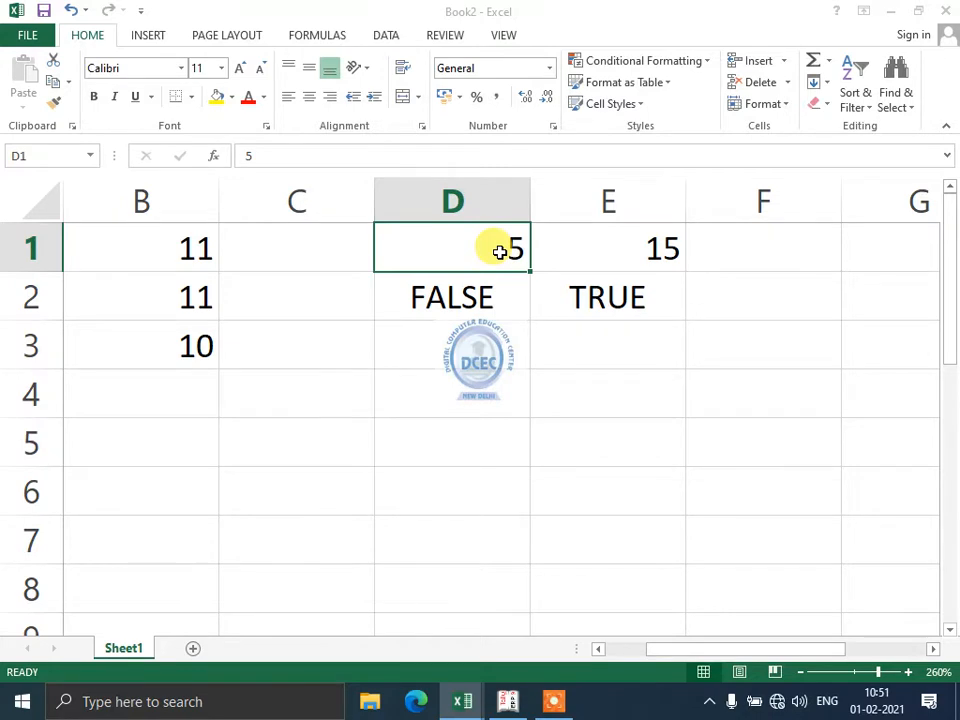
{"action": "key", "text": "Right"}
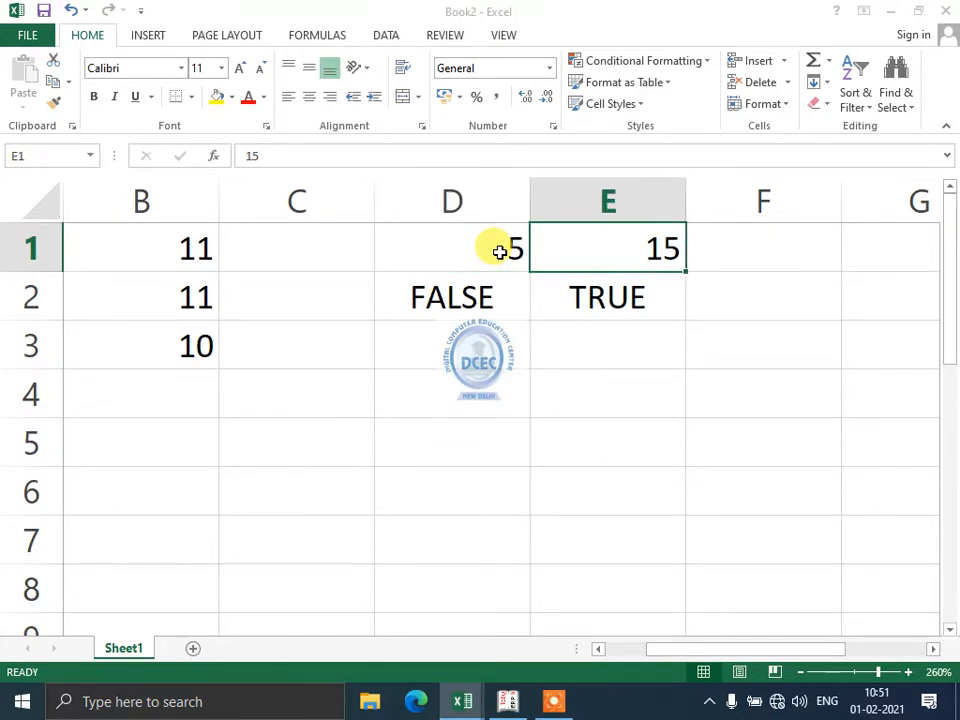
{"action": "type", "text": "11"}
{"action": "key", "text": "Return"}
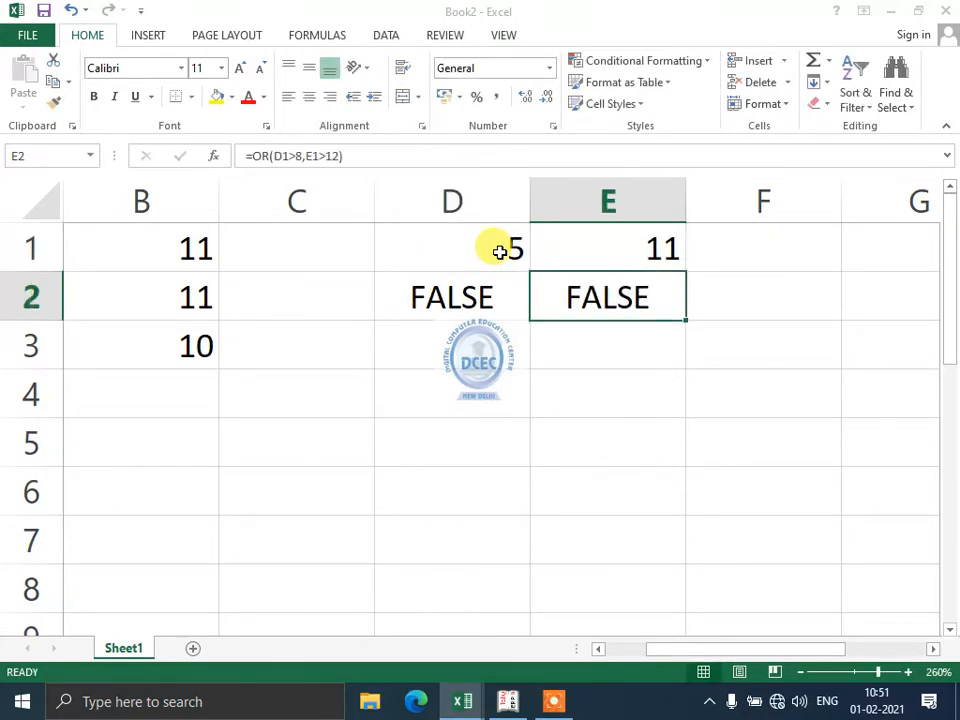
{"action": "key", "text": "Up"}
{"action": "key", "text": "Left"}
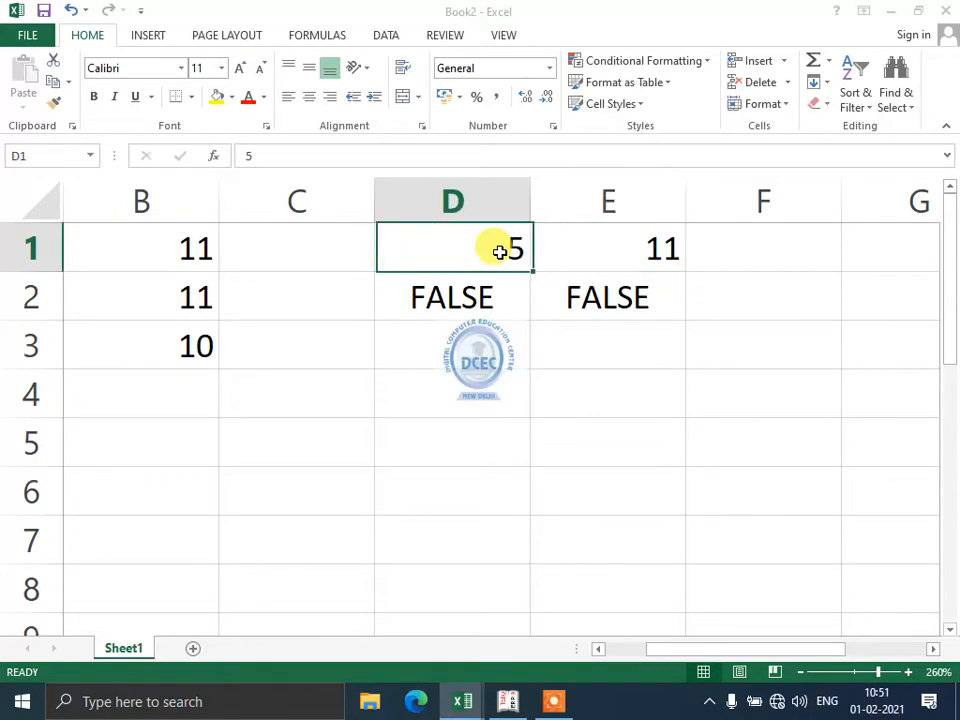
{"action": "key", "text": "Right"}
{"action": "key", "text": "Left"}
{"action": "key", "text": "Right"}
{"action": "key", "text": "Right"}
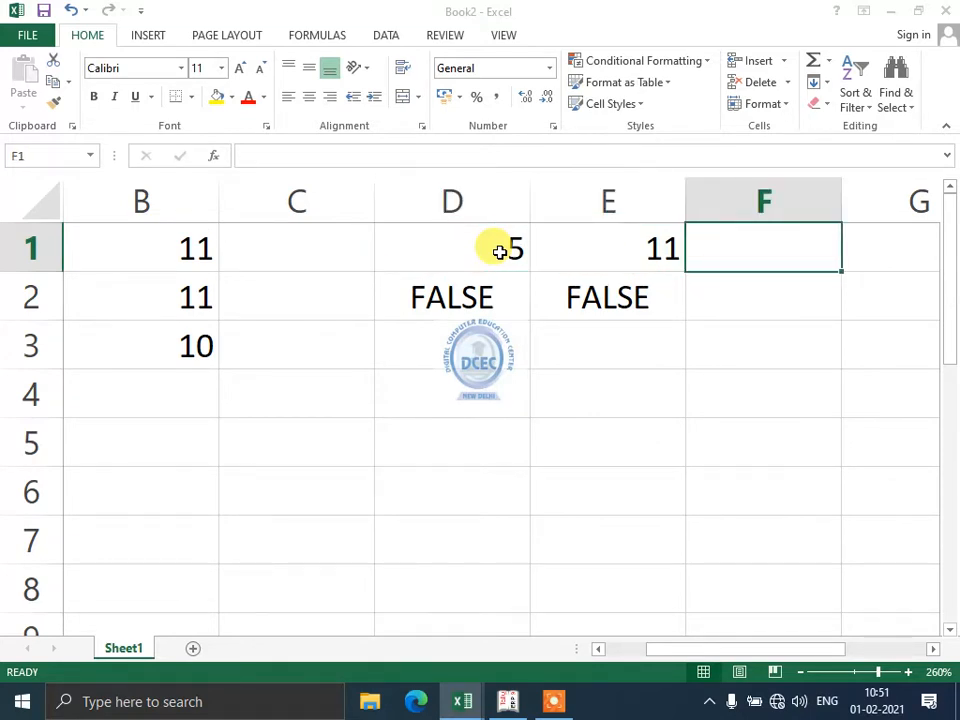
{"action": "key", "text": "Left"}
{"action": "key", "text": "Left"}
{"action": "key", "text": "Down"}
{"action": "type", "text": "1"}
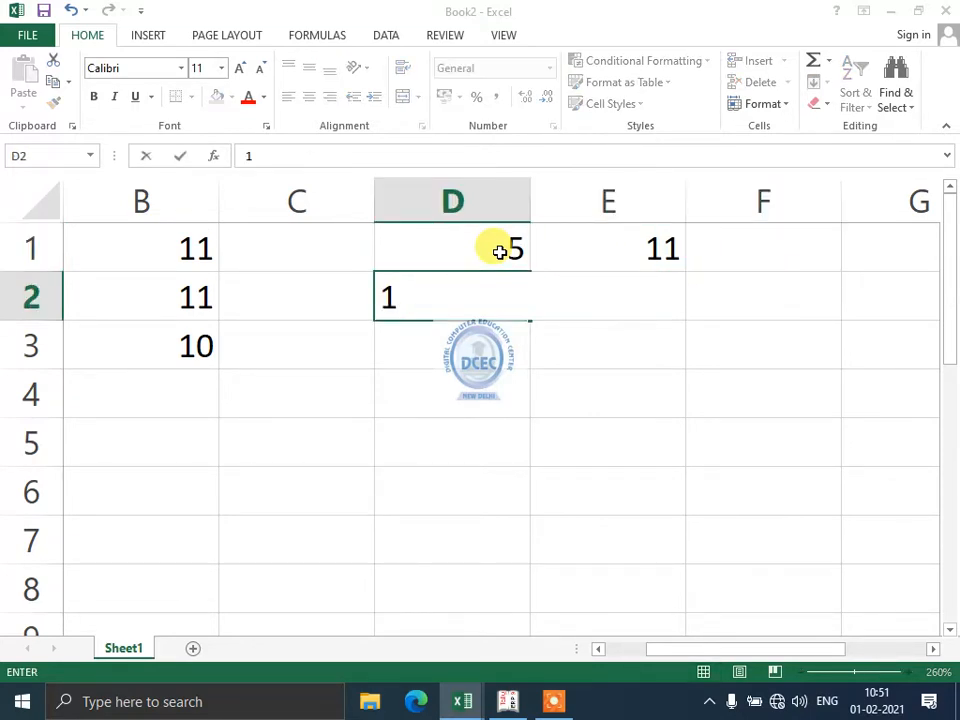
{"action": "type", "text": "0"}
{"action": "key", "text": "Right"}
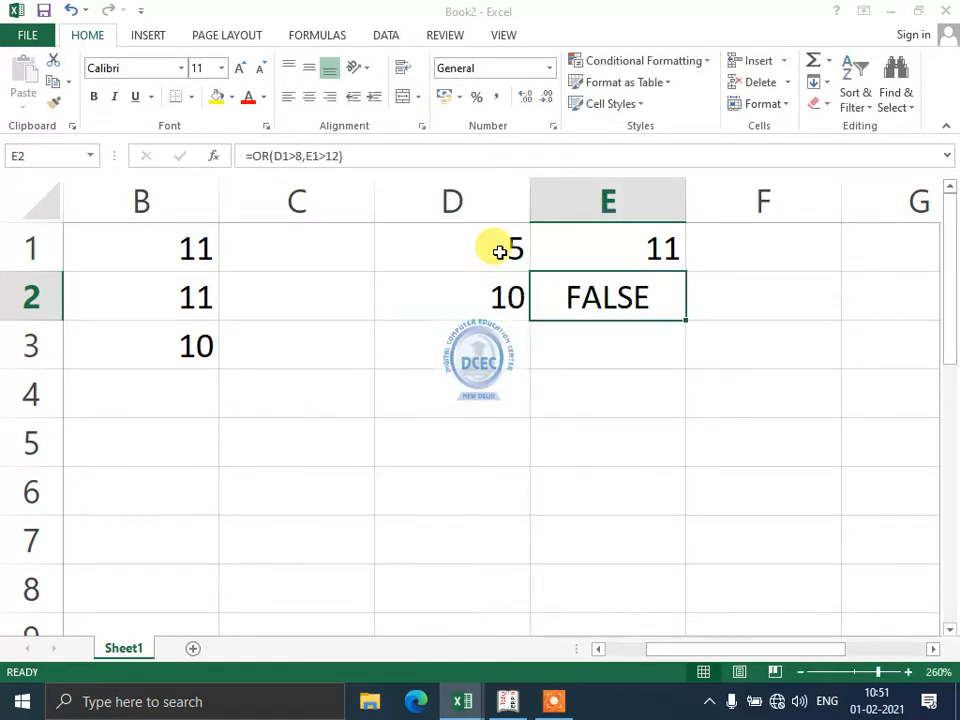
{"action": "key", "text": "ctrl+z"}
- Set cell D1 to 10 and cell E1 to 12 to compare the AND and OR results
{"action": "left_click", "coordinate": [500, 251]}
{"action": "type", "text": "10"}
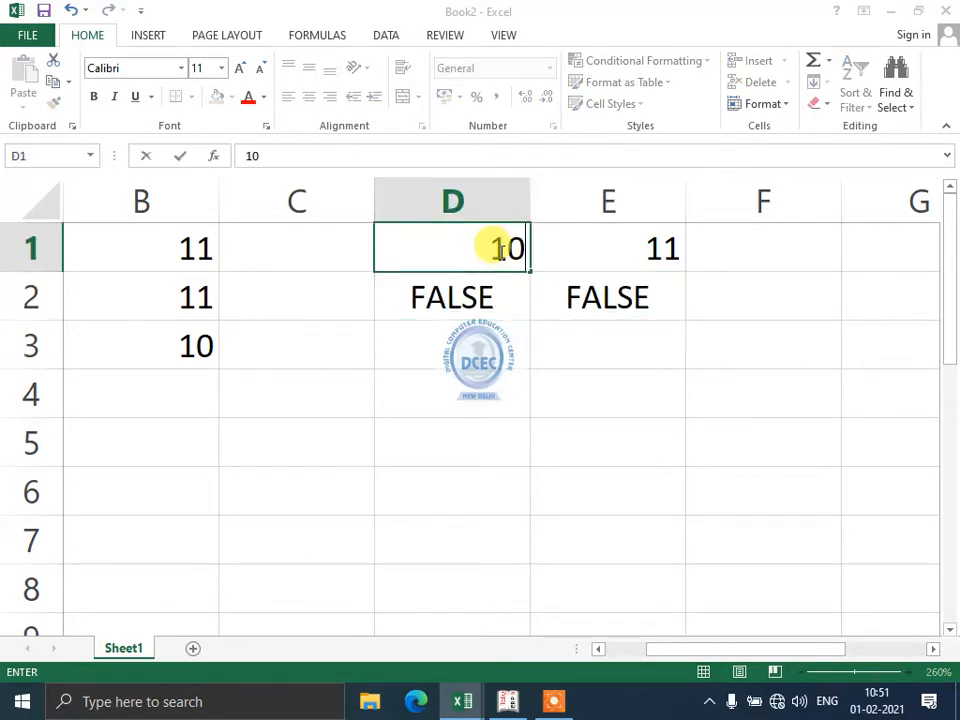
{"action": "key", "text": "Right"}
{"action": "type", "text": "12"}
{"action": "key", "text": "Return"}
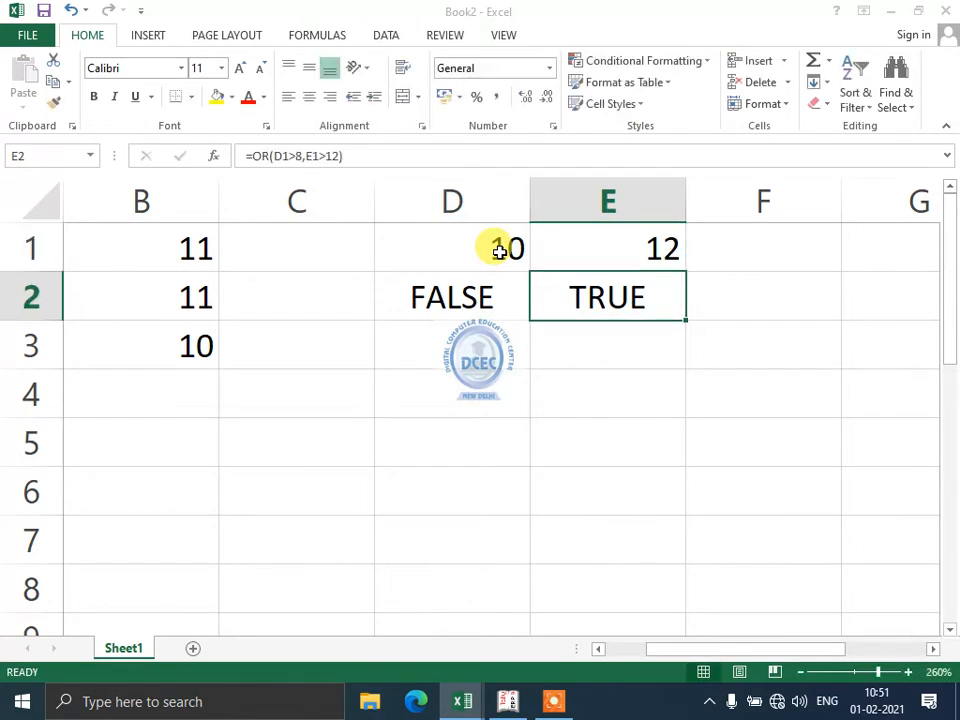
- Set cell E1 to 15 so that both conditions of the AND formula are tested with higher values
{"action": "key", "text": "Left"}
{"action": "key", "text": "Up"}
{"action": "key", "text": "Down"}
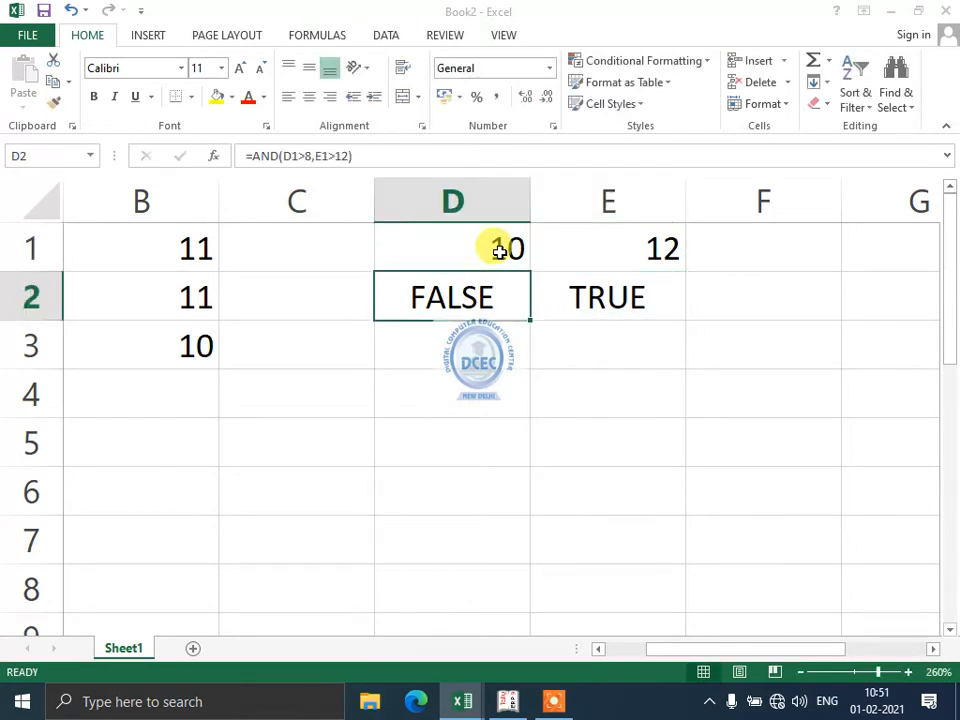
{"action": "key", "text": "Right"}
{"action": "key", "text": "Up"}
{"action": "type", "text": "`5"}
{"action": "key", "text": "Left"}
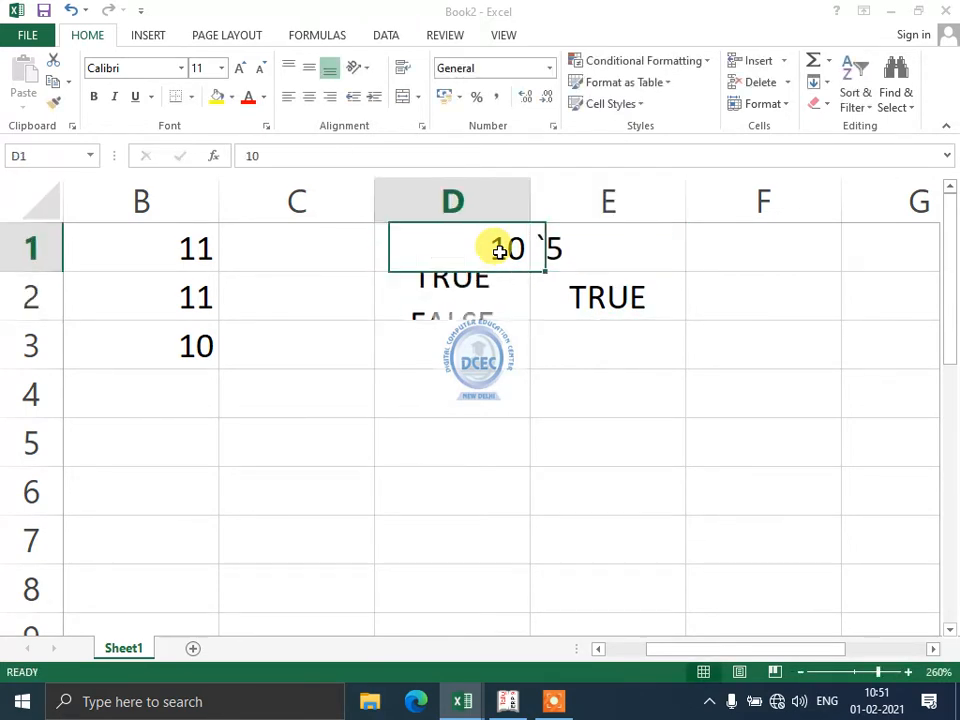
{"action": "key", "text": "Right"}
{"action": "type", "text": "1"}
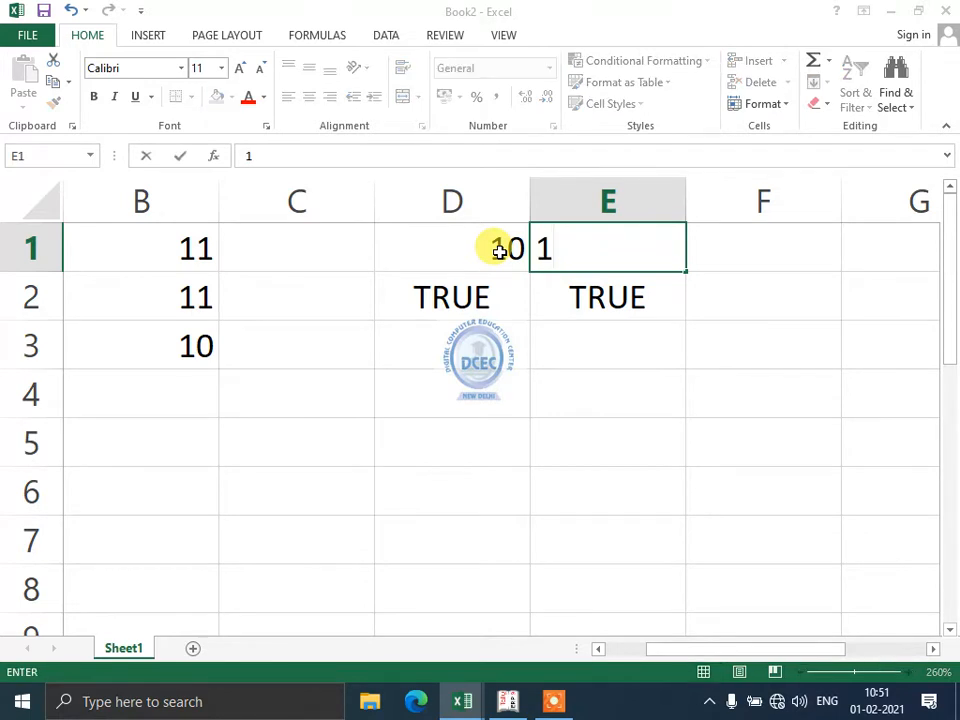
{"action": "type", "text": "5"}
{"action": "key", "text": "Return"}
{"action": "key", "text": "Left"}
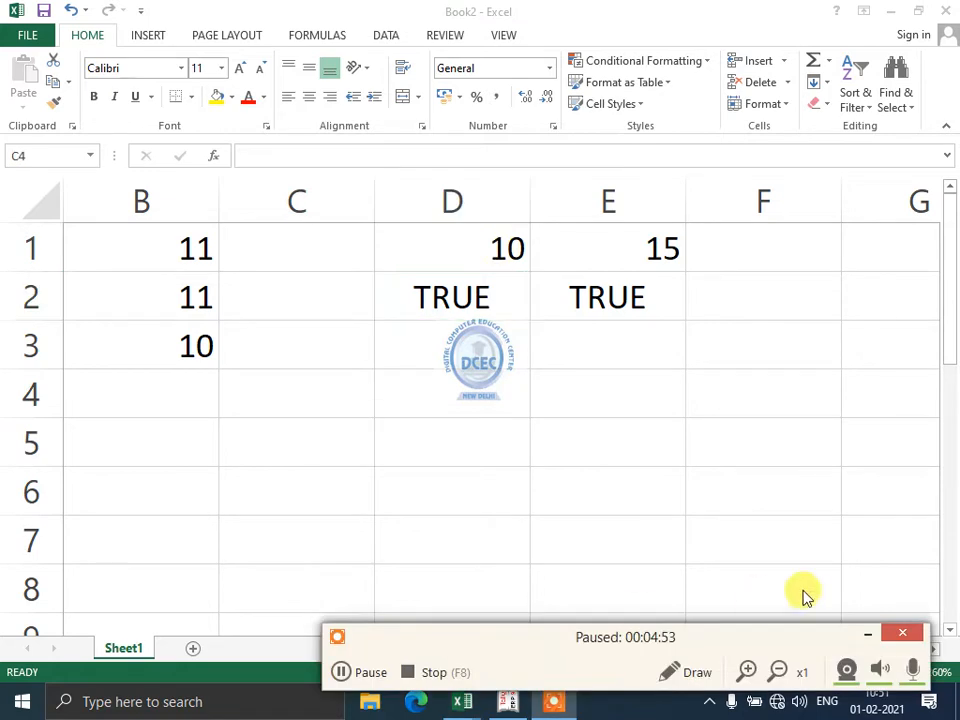
{"action": "key", "text": "F9"}
{"action": "left_click", "coordinate": [874, 633]}
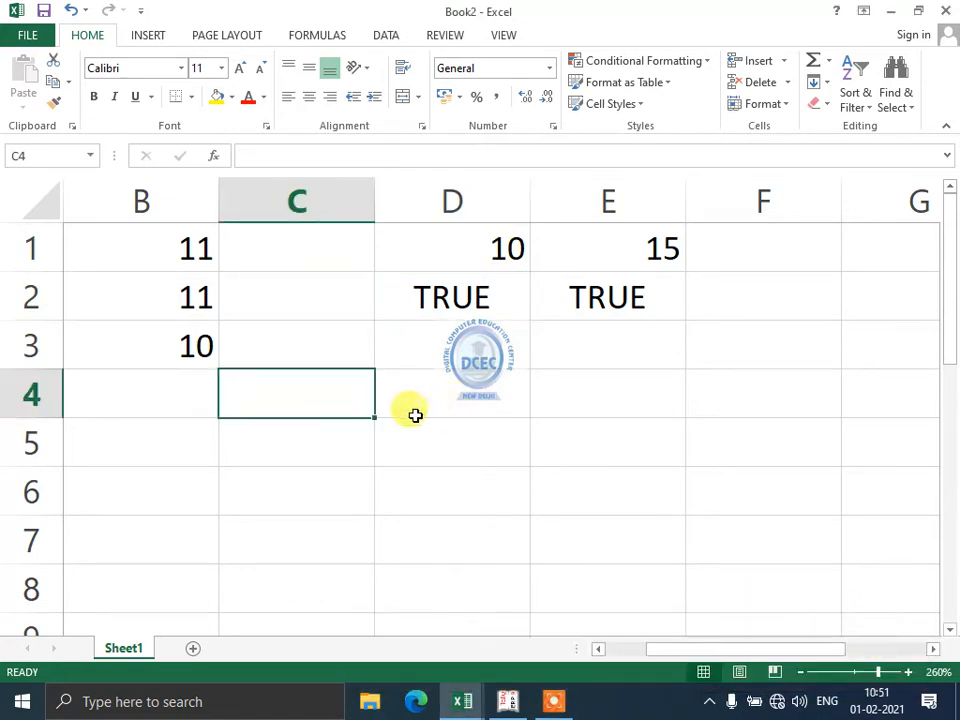
- Enter 22 in cell C4 and try to replace it with the square root formula =sqrt(2,2)
{"action": "type", "text": "22"}
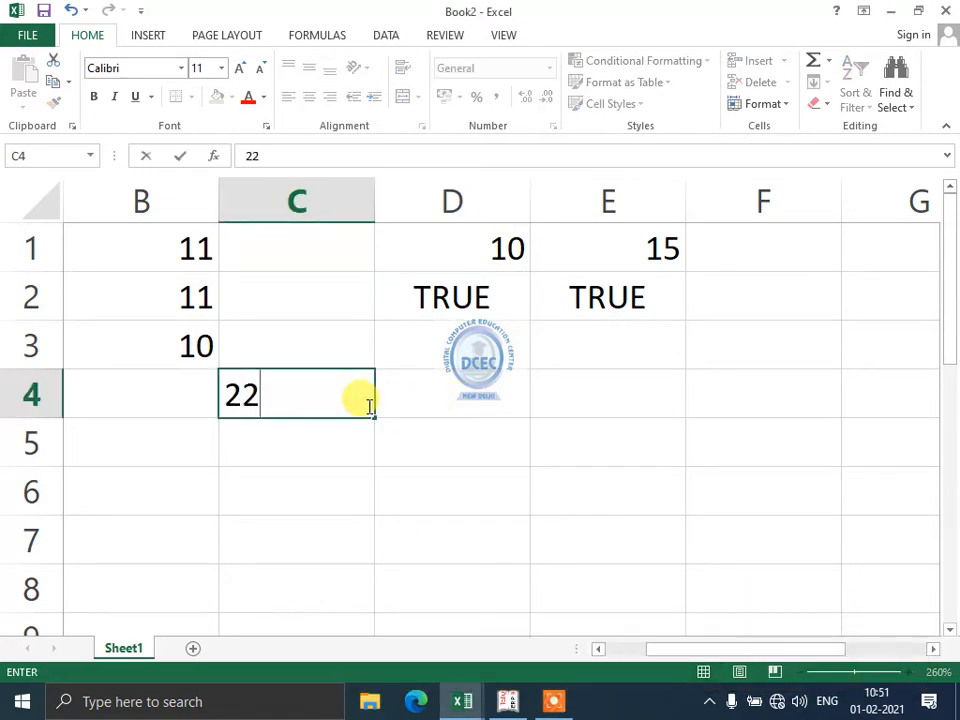
{"action": "key", "text": "Right"}
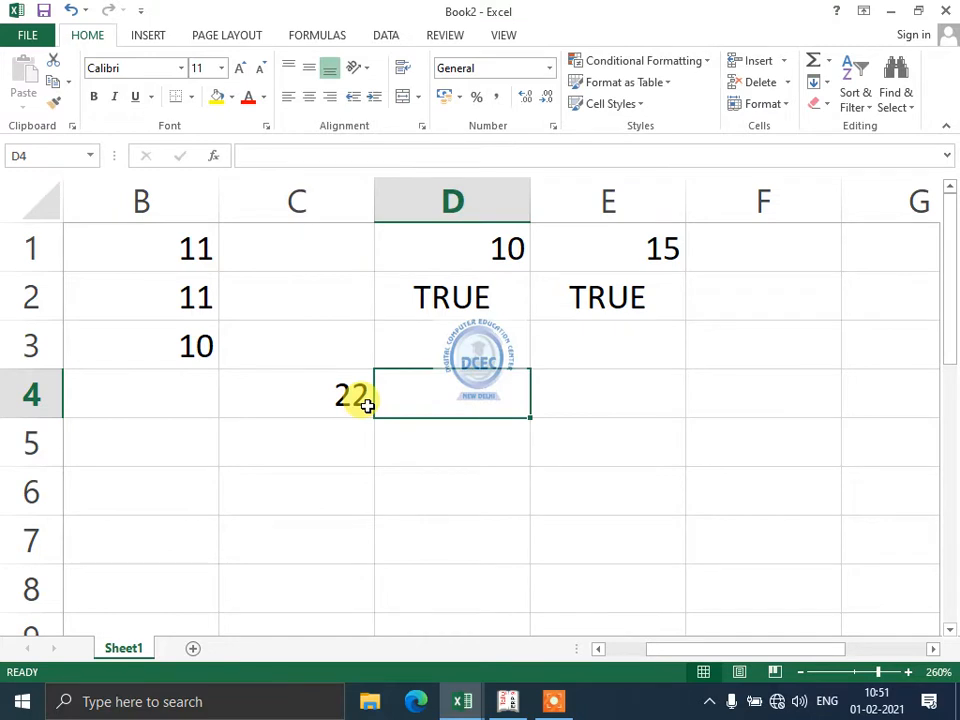
{"action": "left_click", "coordinate": [367, 404]}
{"action": "type", "text": "=q"}
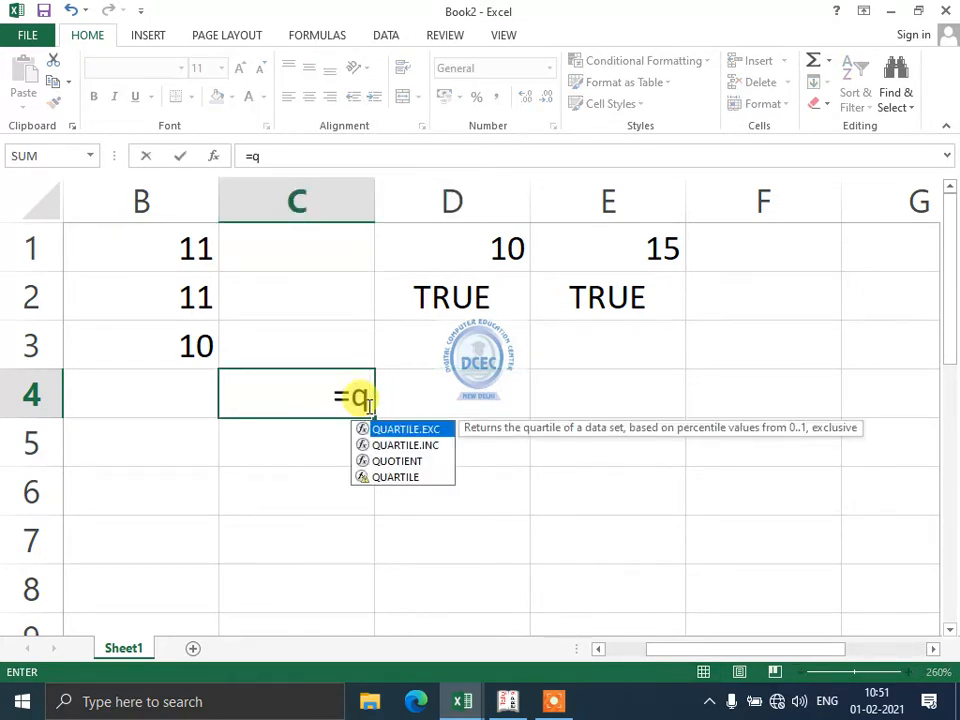
{"action": "type", "text": "r"}
{"action": "key", "text": "BackSpace"}
{"action": "key", "text": "BackSpace"}
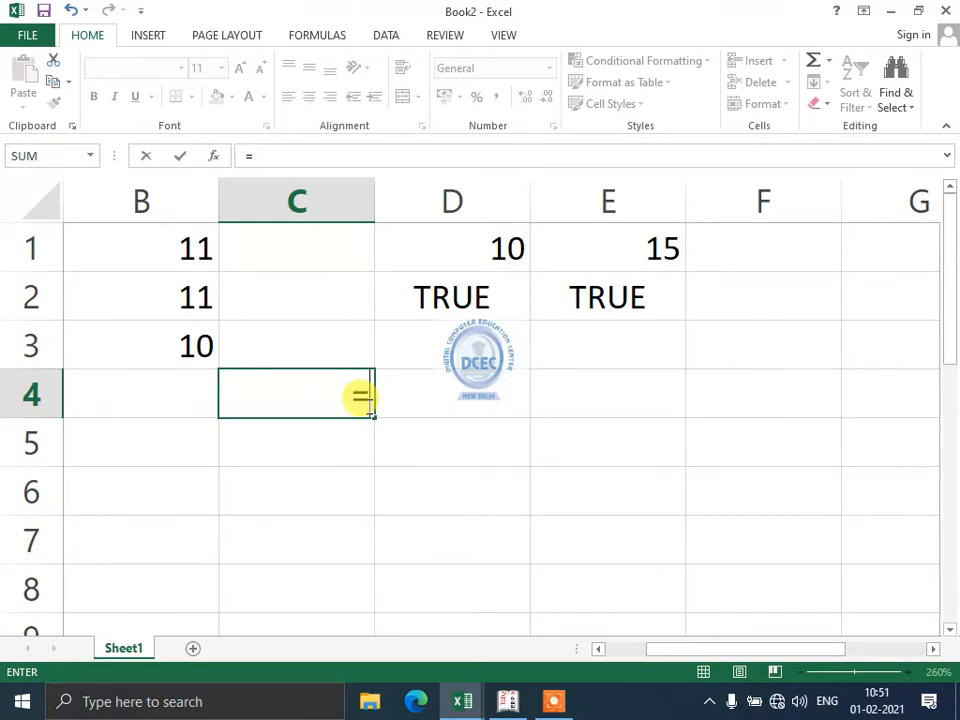
{"action": "type", "text": "sqrt"}
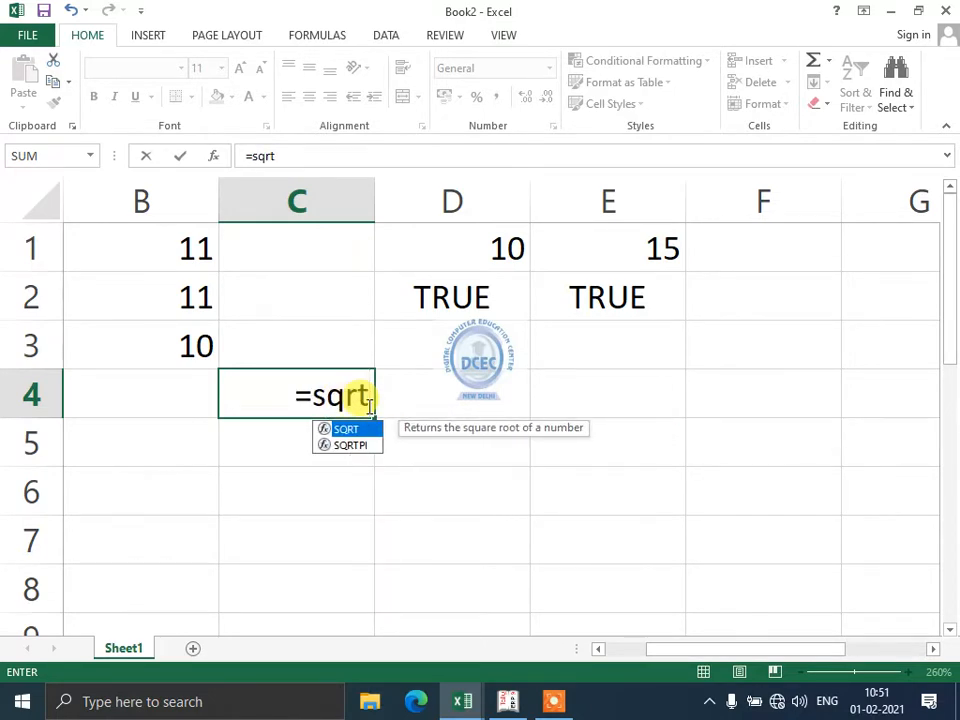
{"action": "type", "text": "("}
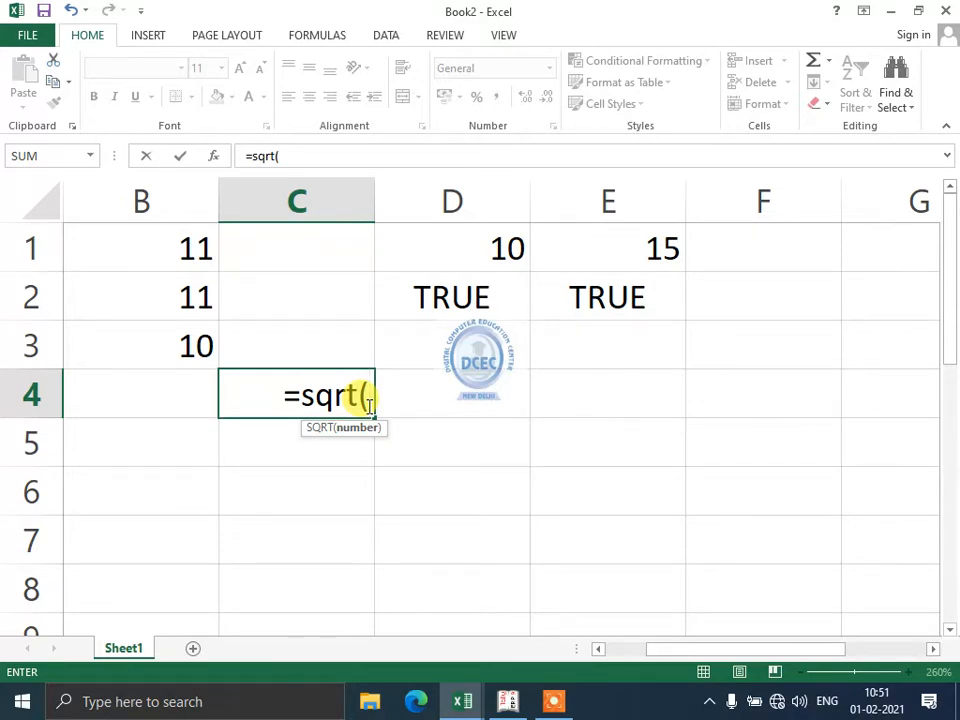
{"action": "type", "text": "2,"}
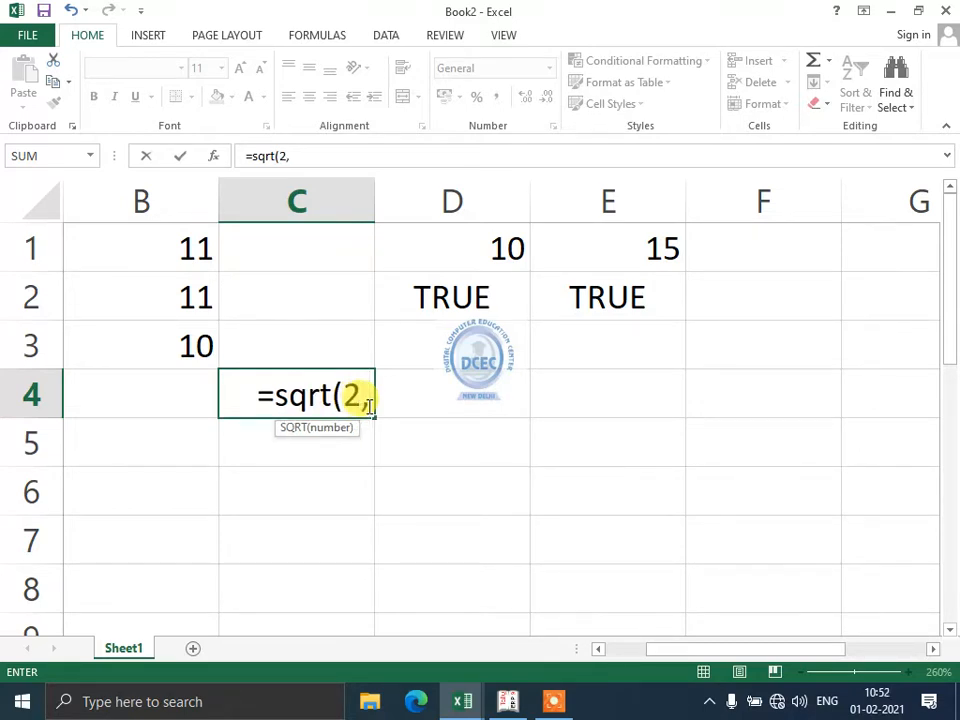
{"action": "type", "text": "2"}
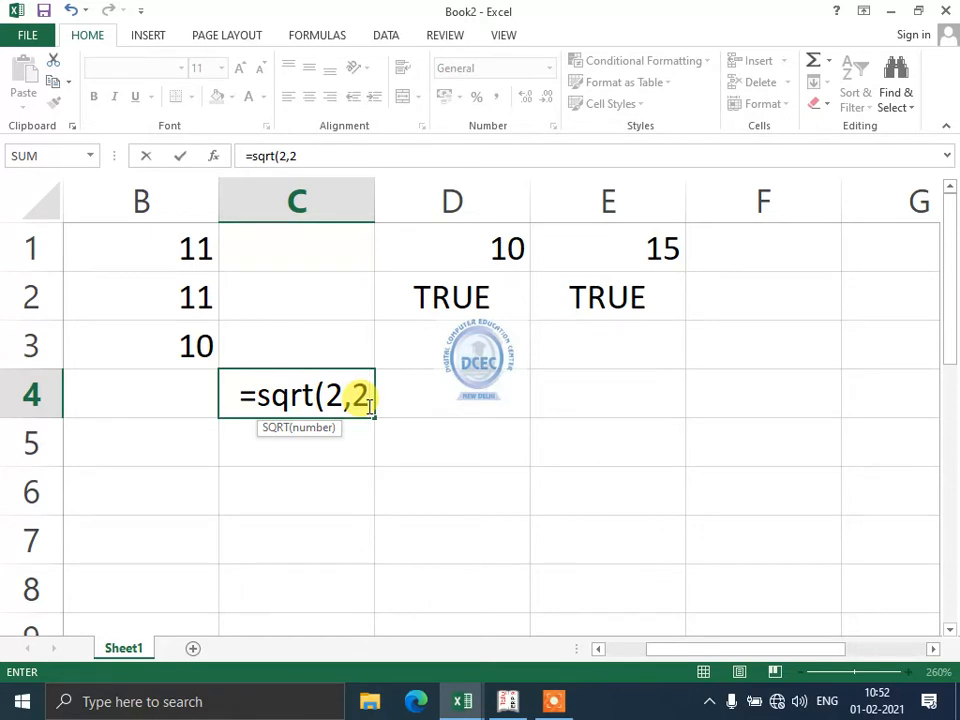
{"action": "type", "text": ")"}
{"action": "key", "text": "Return"}
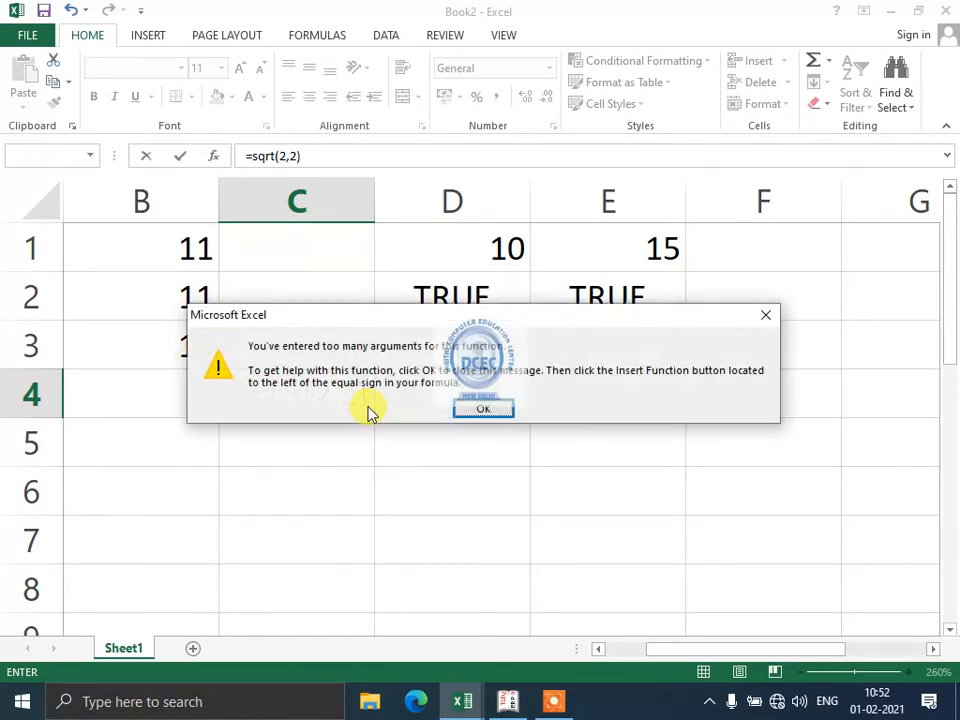
{"action": "key", "text": "Return"}
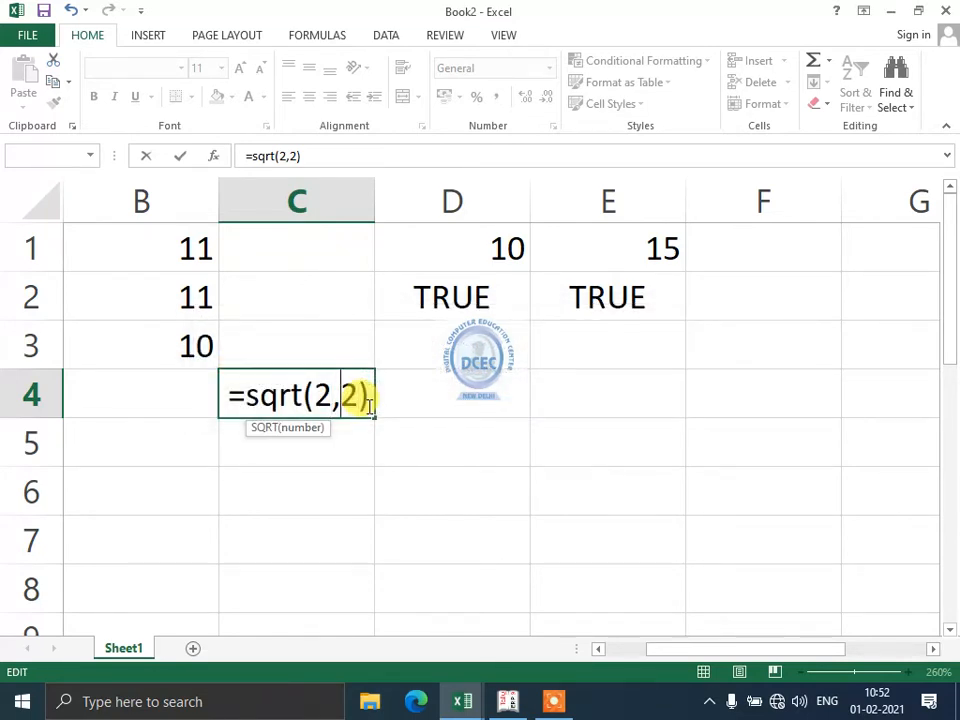
- Discard the formula edit in cell C4 and clear the cell's content
{"action": "key", "text": "Left"}
{"action": "key", "text": "Left"}
{"action": "key", "text": "Left"}
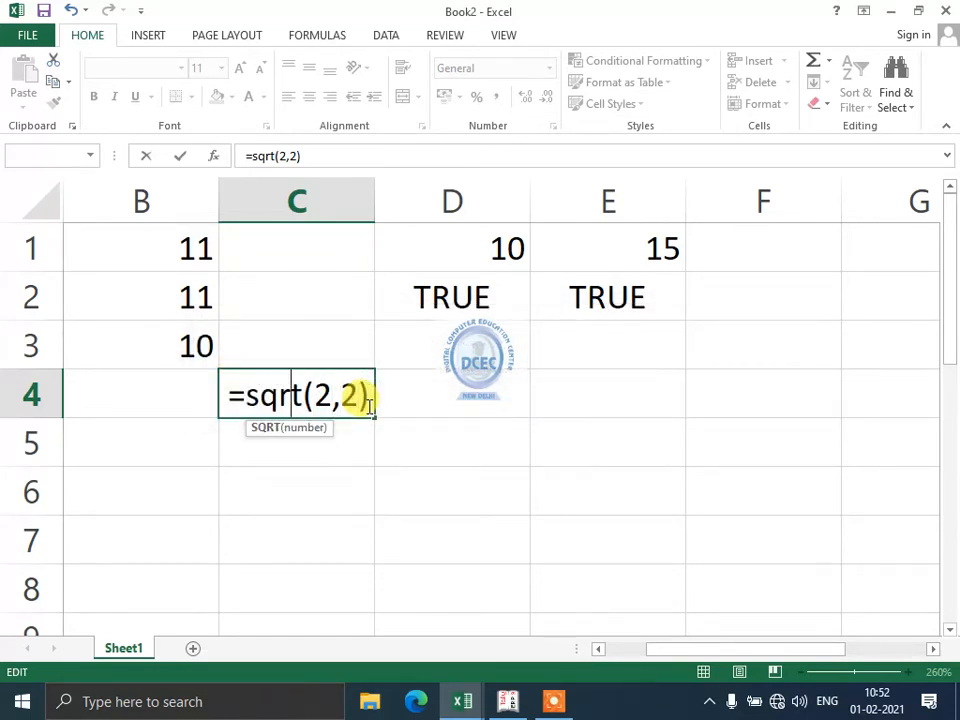
{"action": "key", "text": "Right"}
{"action": "key", "text": "Right"}
{"action": "key", "text": "Right"}
{"action": "key", "text": "Right"}
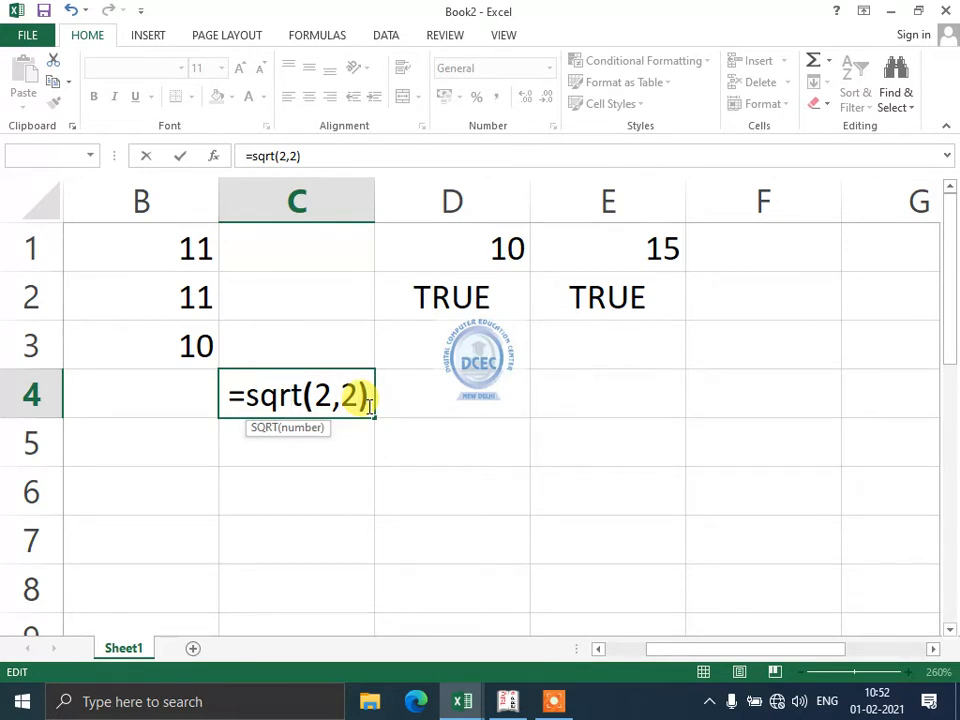
{"action": "key", "text": "Escape"}
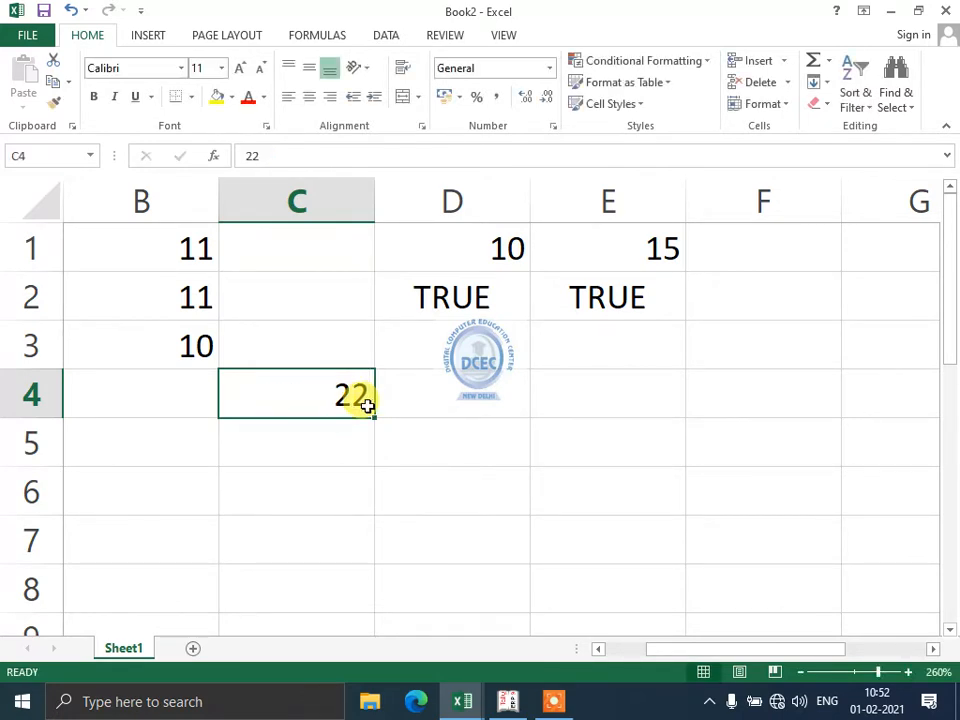
{"action": "key", "text": "Delete"}
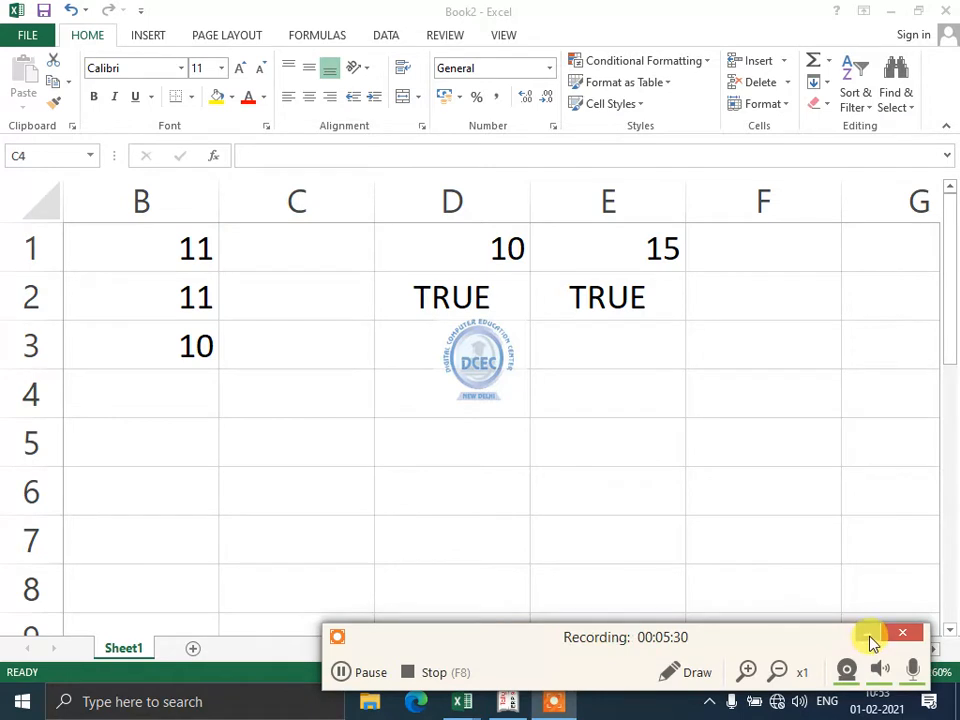
- Enter the formula =power(3,4) in cell C5 to raise 3 to the fourth power
{"action": "left_click", "coordinate": [349, 460]}
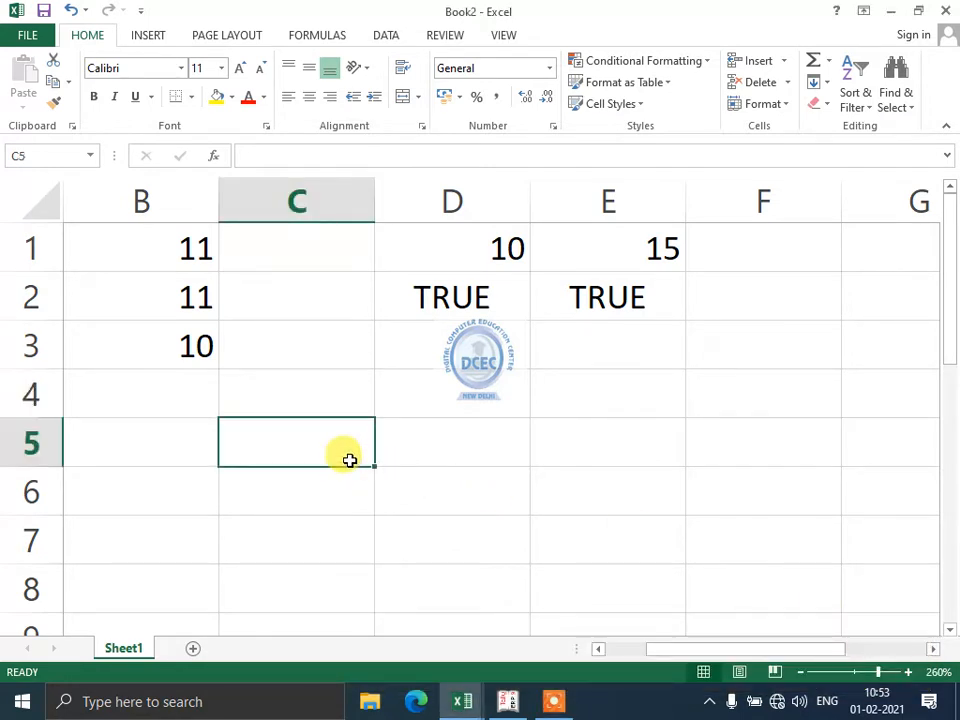
{"action": "type", "text": "=powr"}
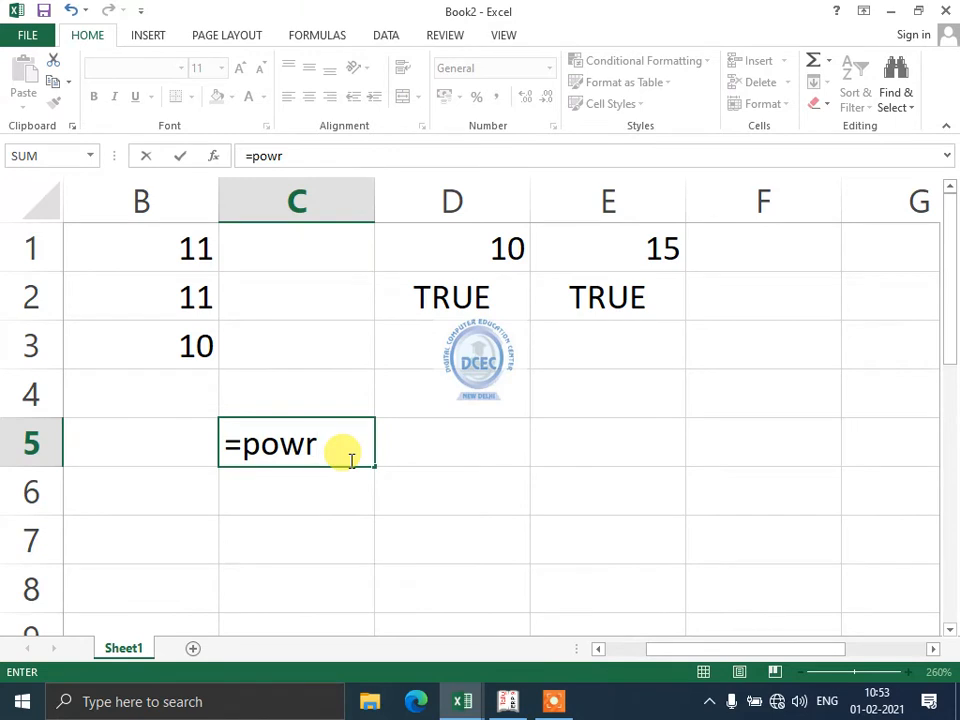
{"action": "key", "text": "BackSpace"}
{"action": "type", "text": "er9"}
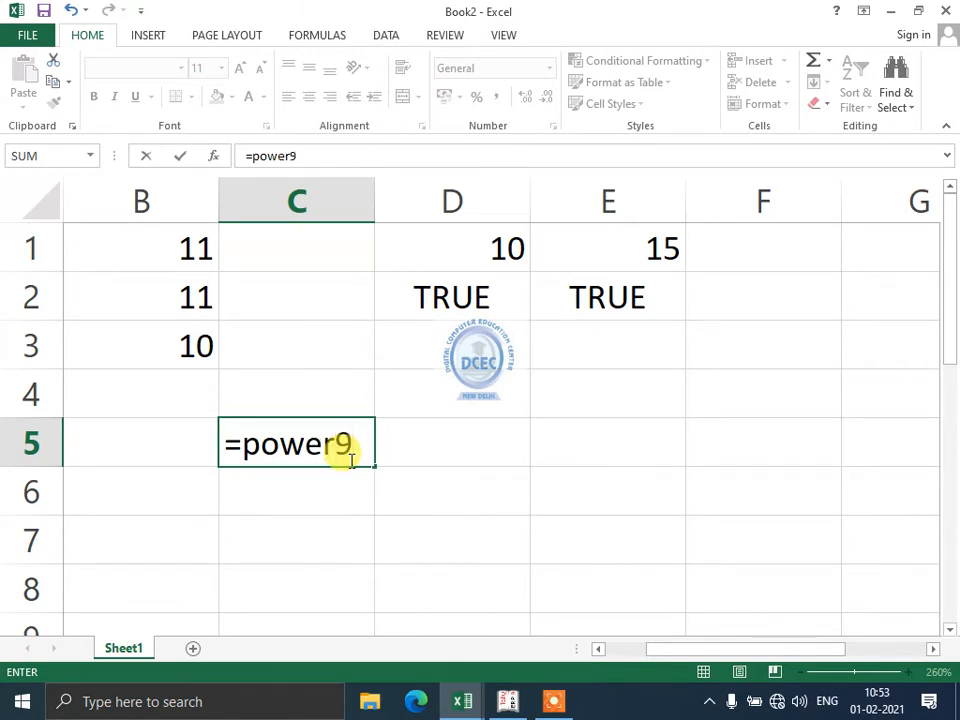
{"action": "key", "text": "BackSpace"}
{"action": "type", "text": "("}
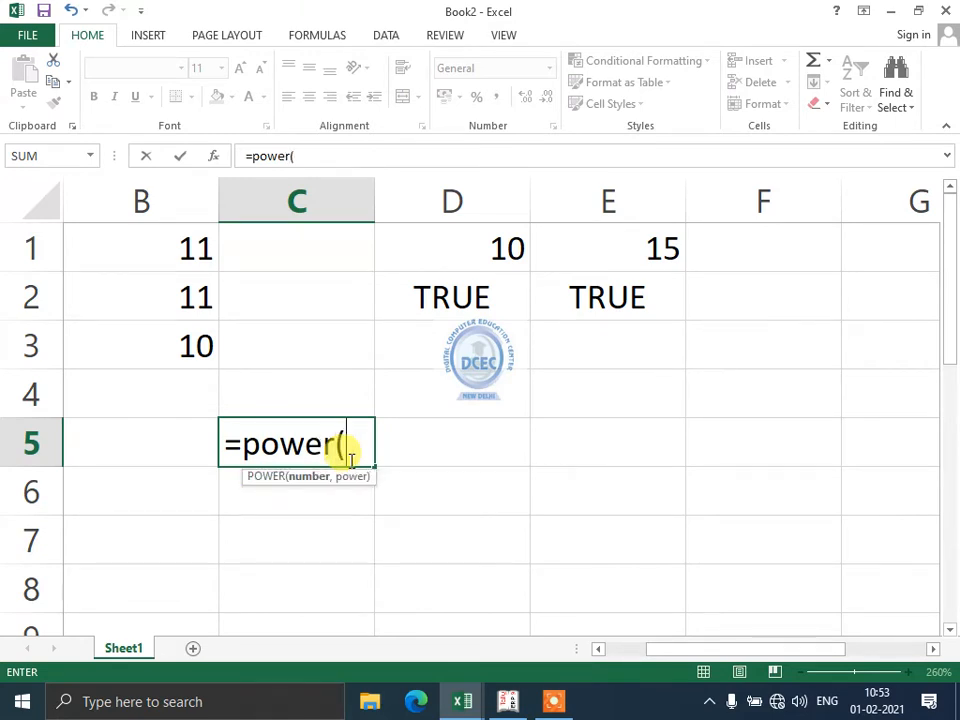
{"action": "type", "text": "3,"}
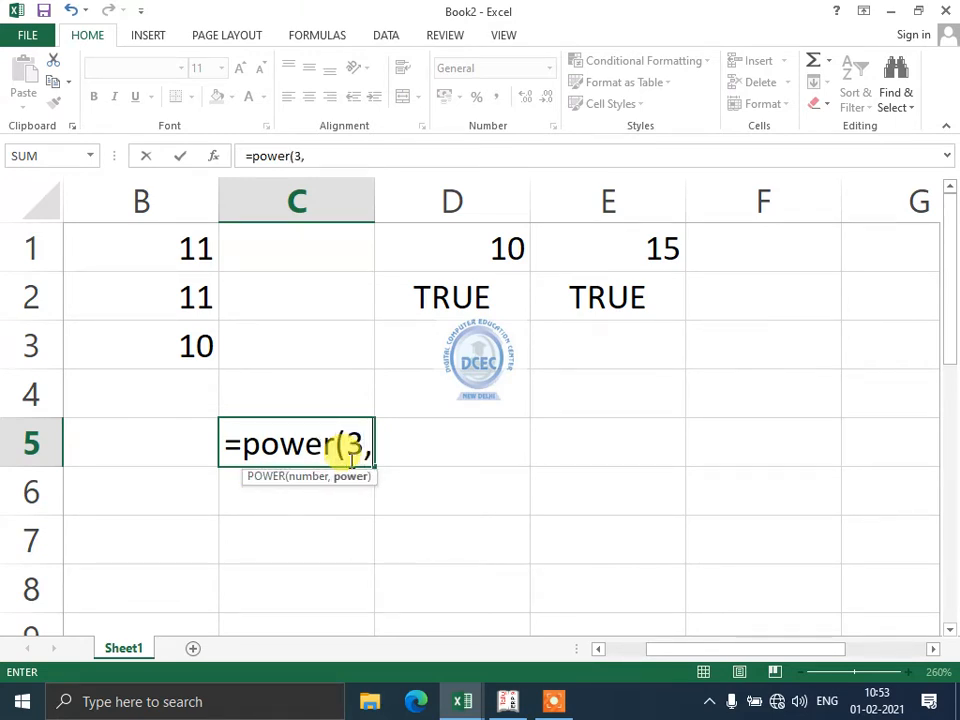
{"action": "type", "text": "4)"}
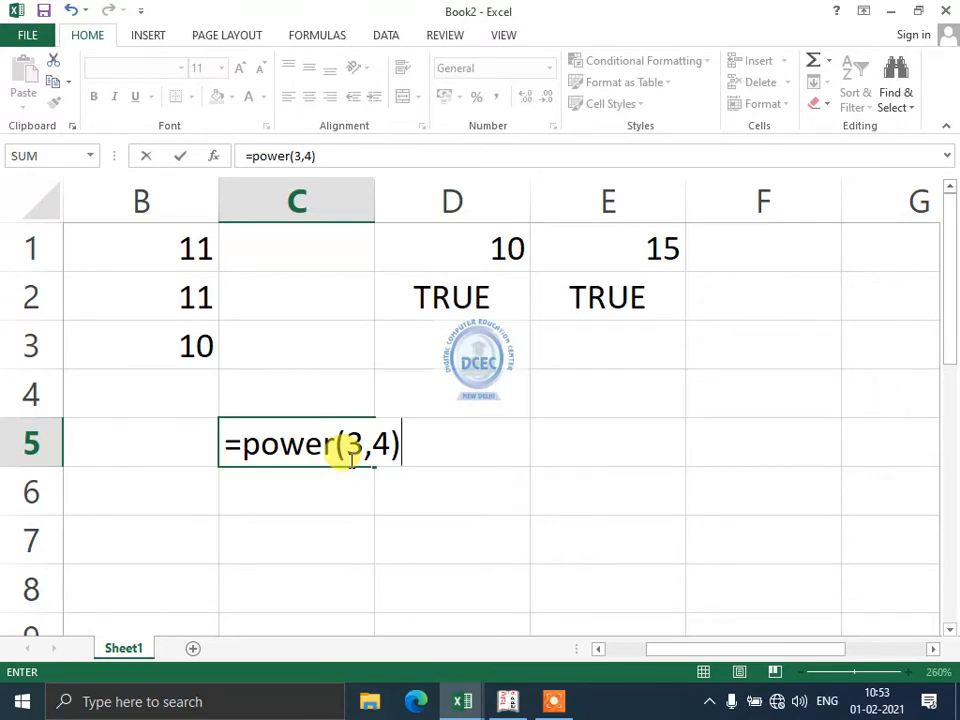
{"action": "key", "text": "Return"}
{"action": "left_click", "coordinate": [349, 459]}
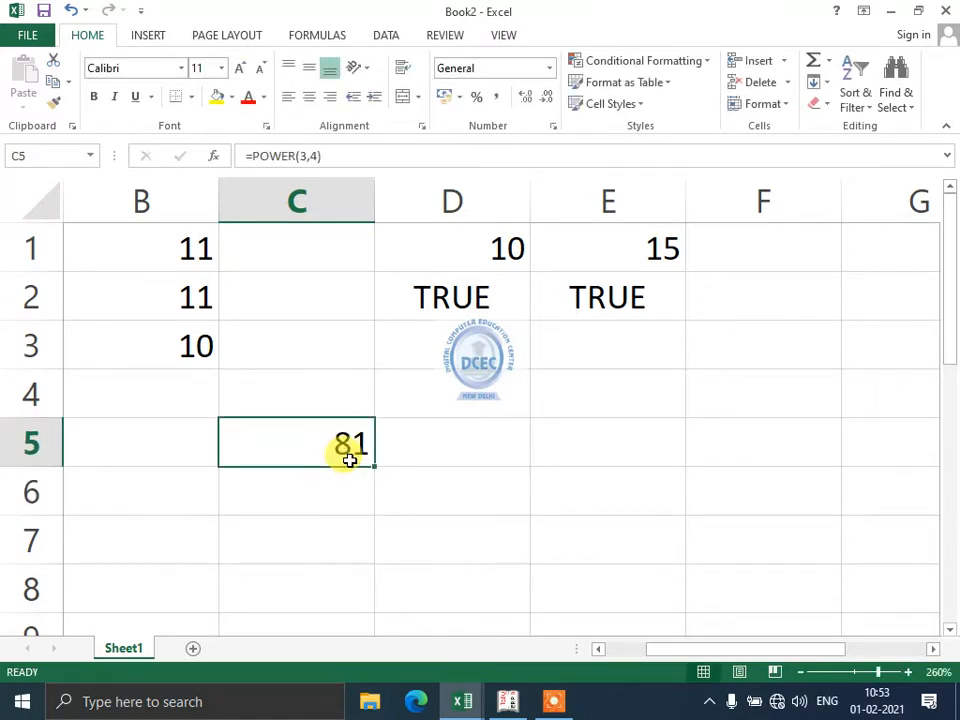
- Enter the formula =power(2,3) in cell D5 to raise 2 to the third power
{"action": "key", "text": "Right"}
{"action": "type", "text": "=po"}
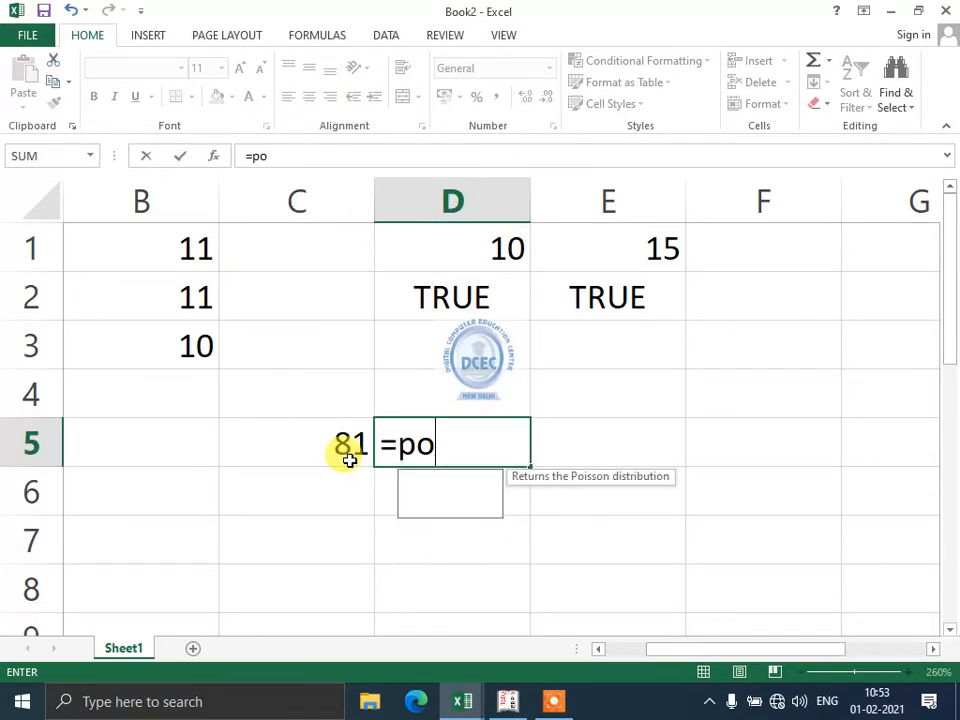
{"action": "type", "text": "wer("}
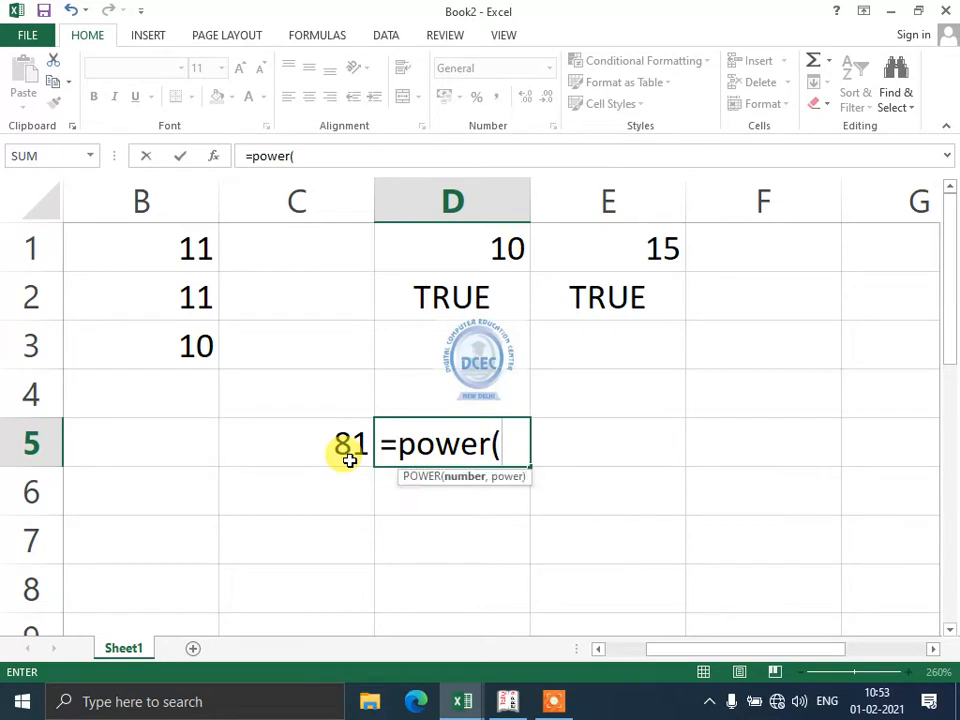
{"action": "type", "text": "2,3"}
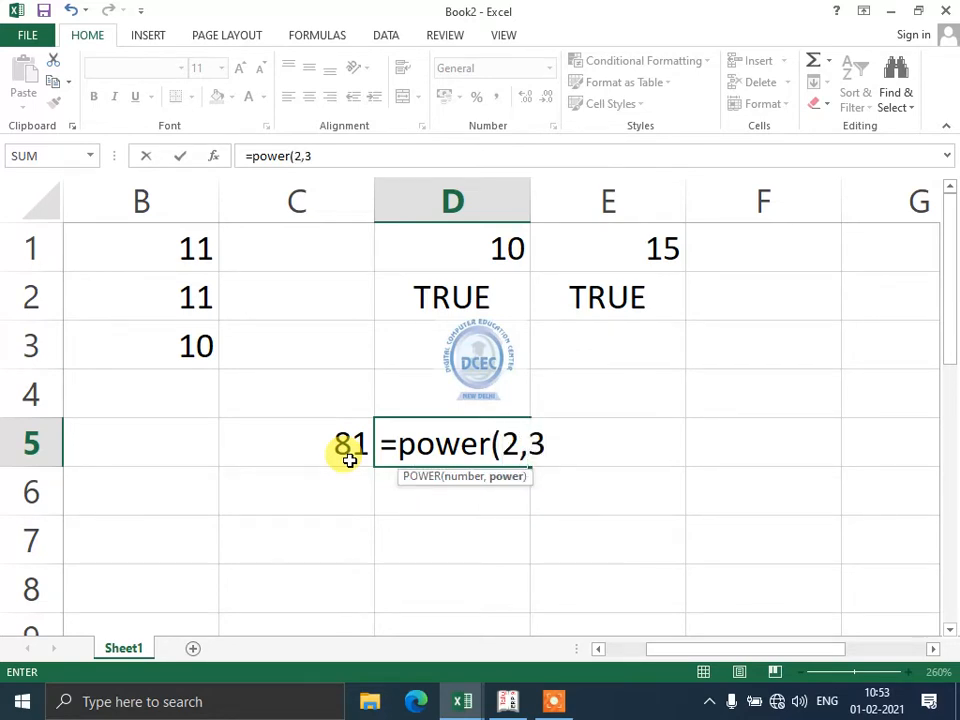
{"action": "type", "text": ")"}
{"action": "key", "text": "Return"}
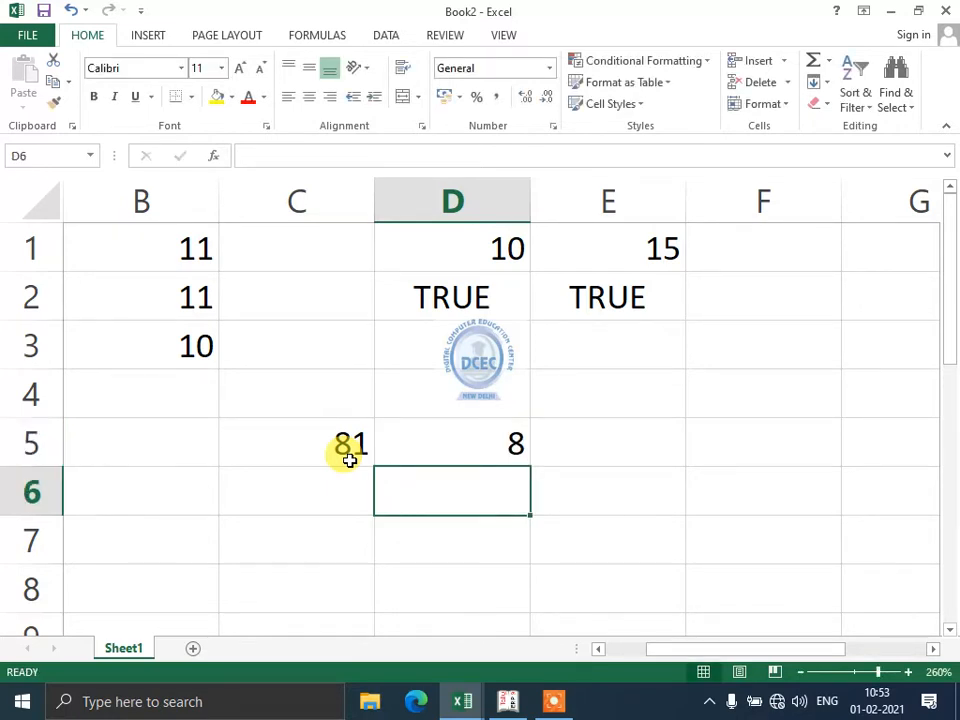
{"action": "key", "text": "Up"}
{"action": "type", "text": "2"}
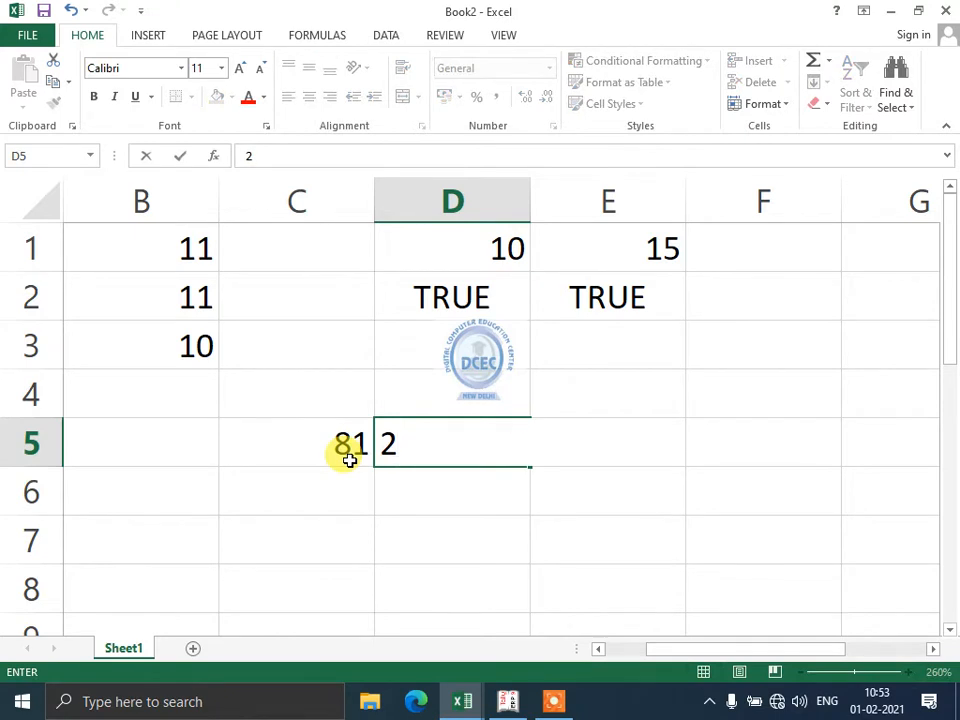
{"action": "key", "text": "Escape"}
{"action": "key", "text": "F2"}
{"action": "key", "text": "Return"}
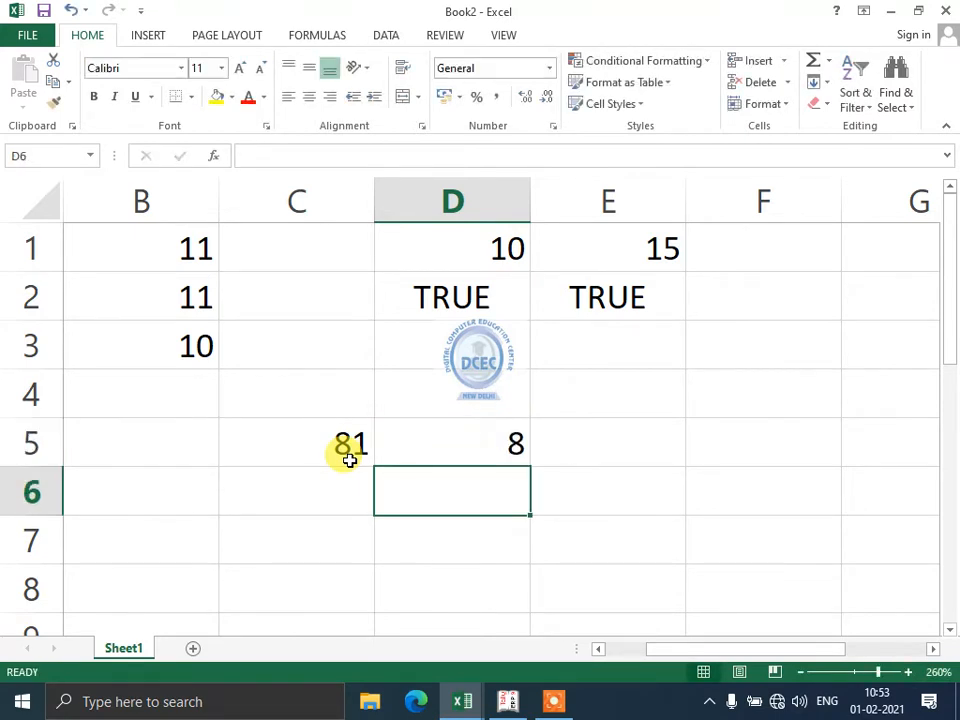
- Enter 81 in cell C7 and calculate its square root in D7 with the formula =sqrt(C7)
{"action": "key", "text": "Down"}
{"action": "key", "text": "Left"}
{"action": "type", "text": "81"}
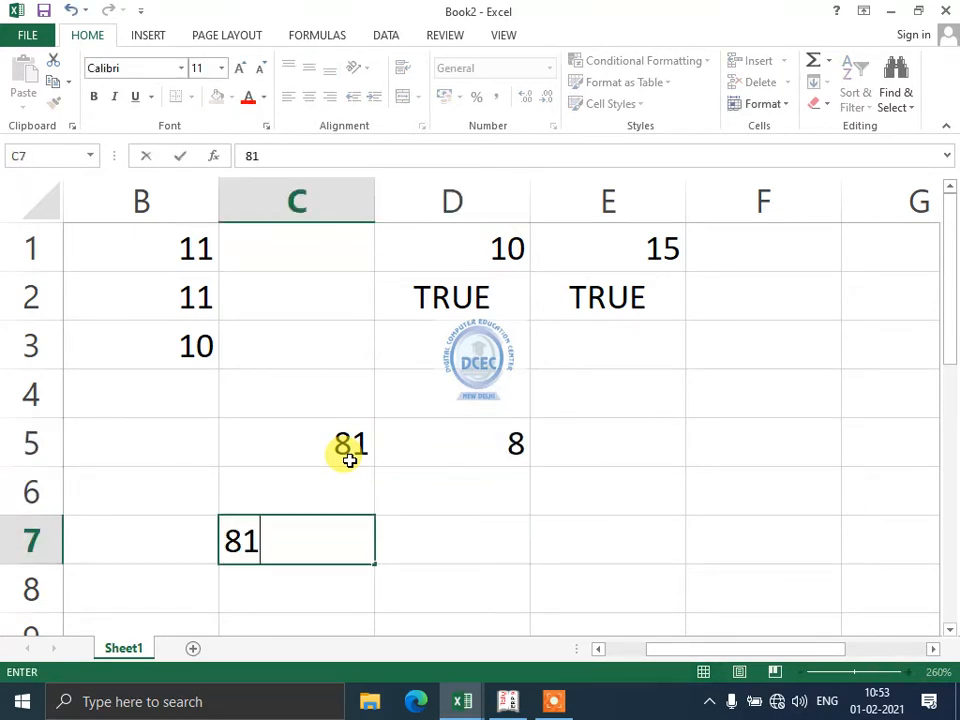
{"action": "key", "text": "Tab"}
{"action": "type", "text": "="}
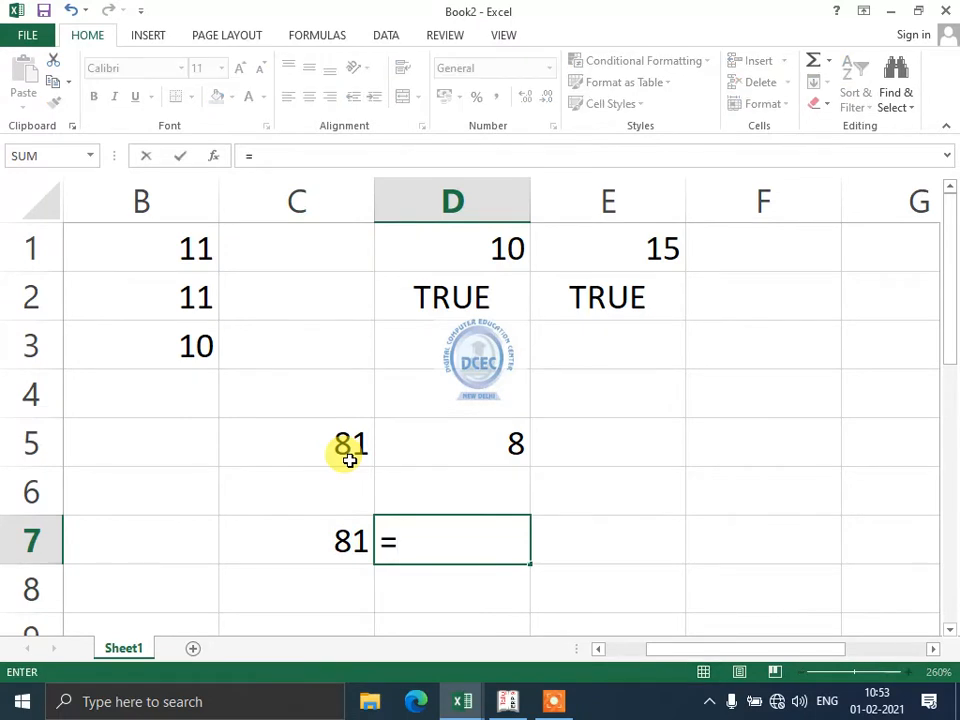
{"action": "type", "text": "sqrt("}
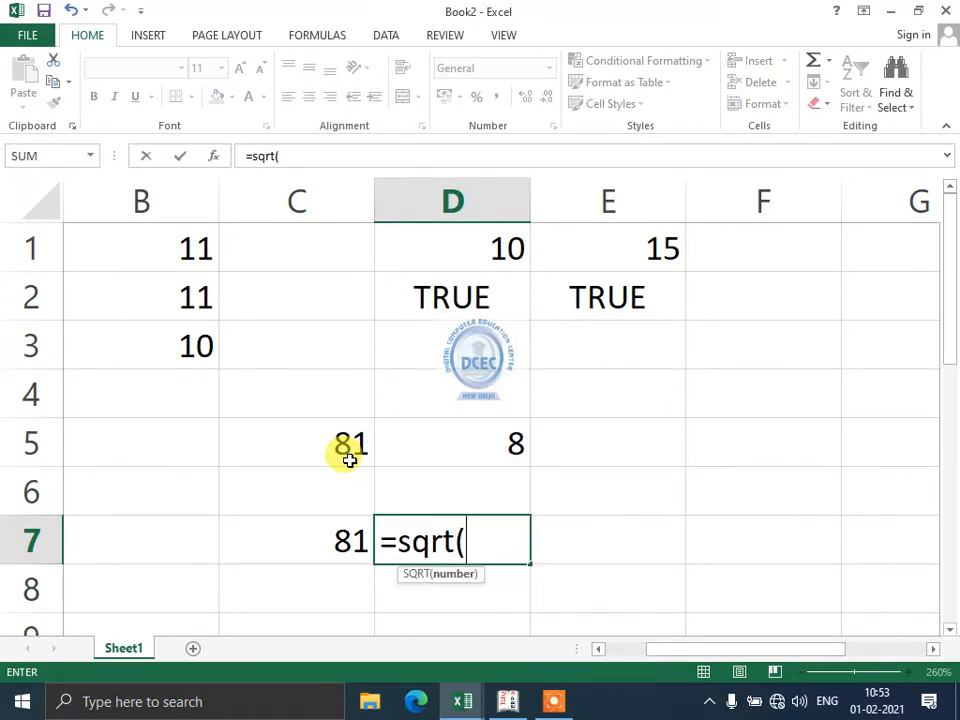
{"action": "key", "text": "Left"}
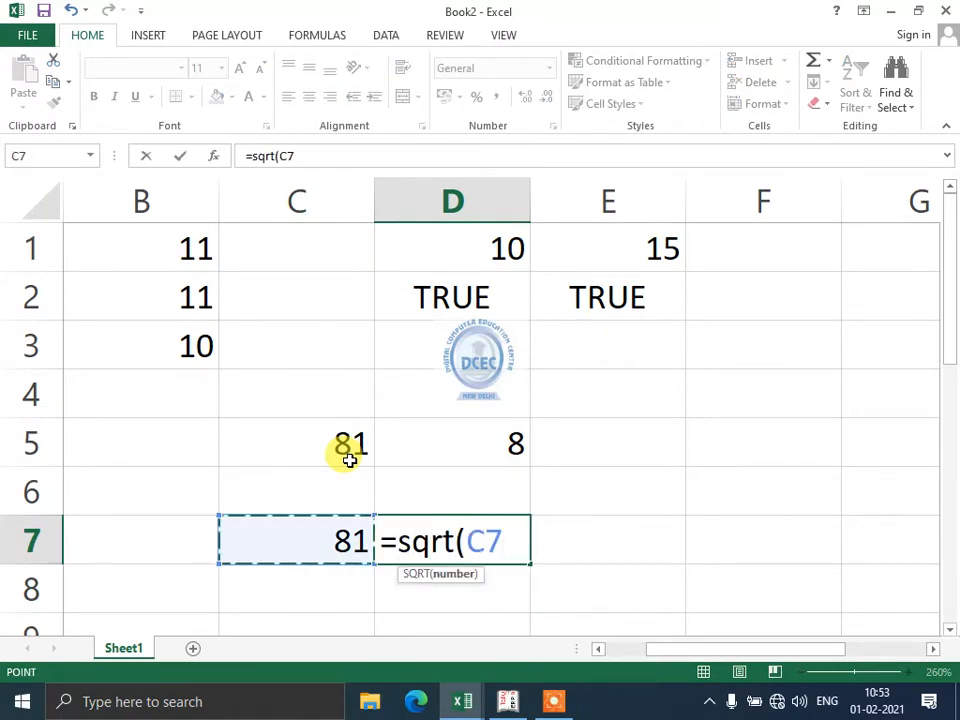
{"action": "type", "text": ")"}
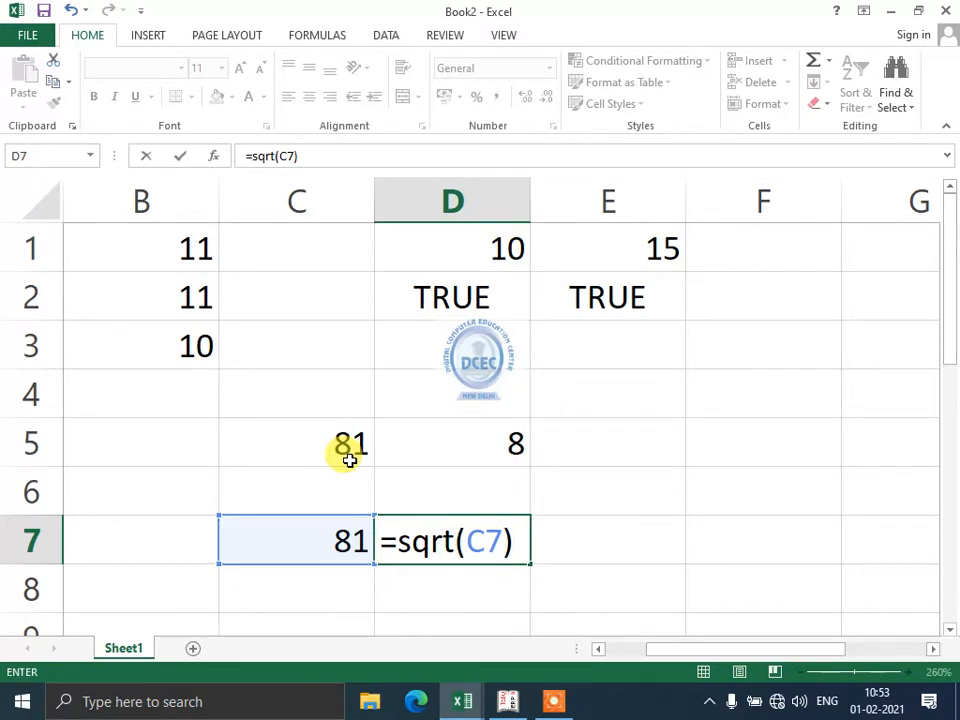
{"action": "key", "text": "Return"}
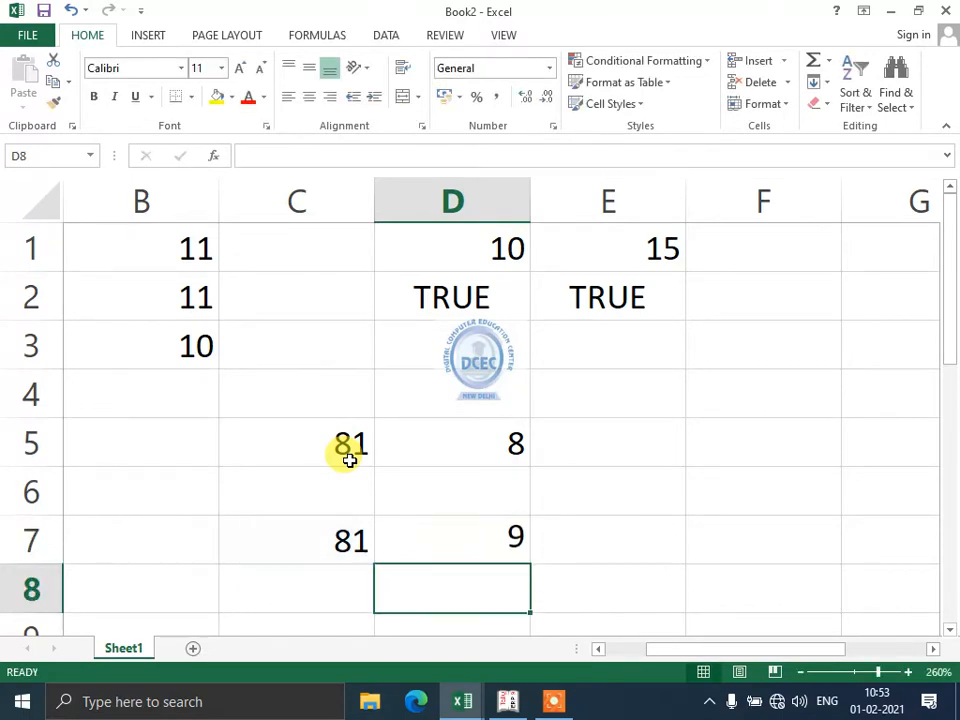
- Test the square root formula by replacing the number in C7 with 49, 35 and 27 in turn
{"action": "key", "text": "Up"}
{"action": "key", "text": "Left"}
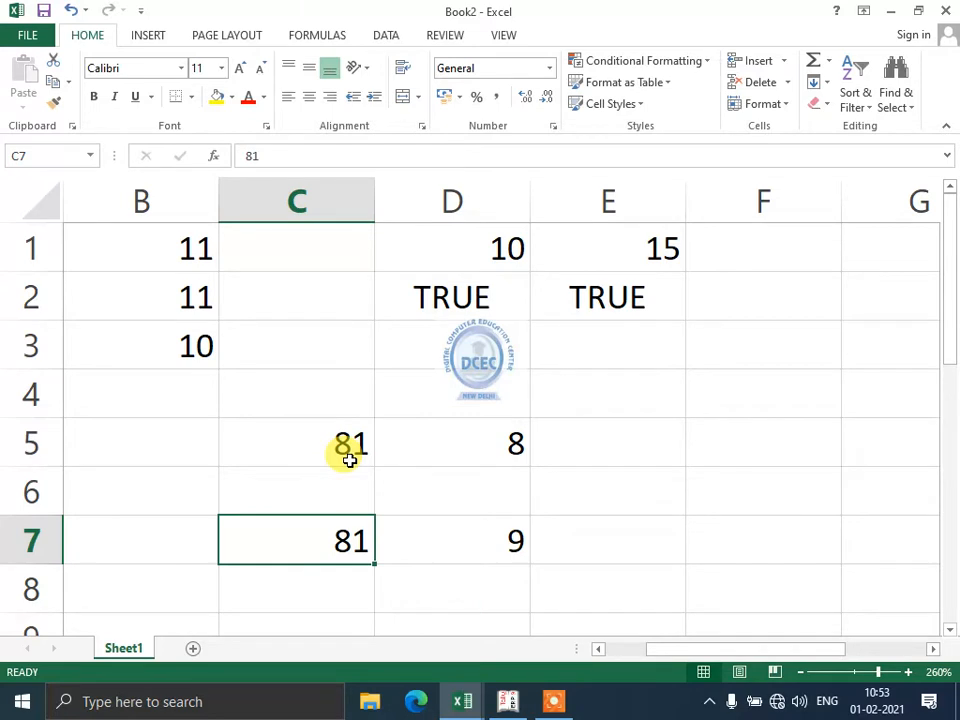
{"action": "type", "text": "49"}
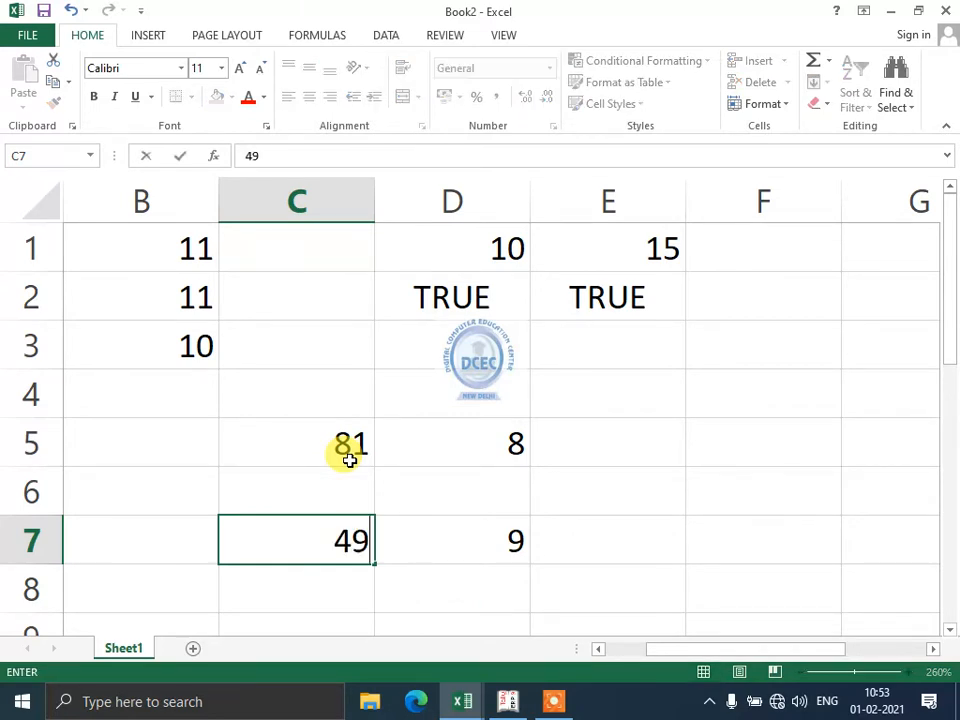
{"action": "key", "text": "Return"}
{"action": "key", "text": "Up"}
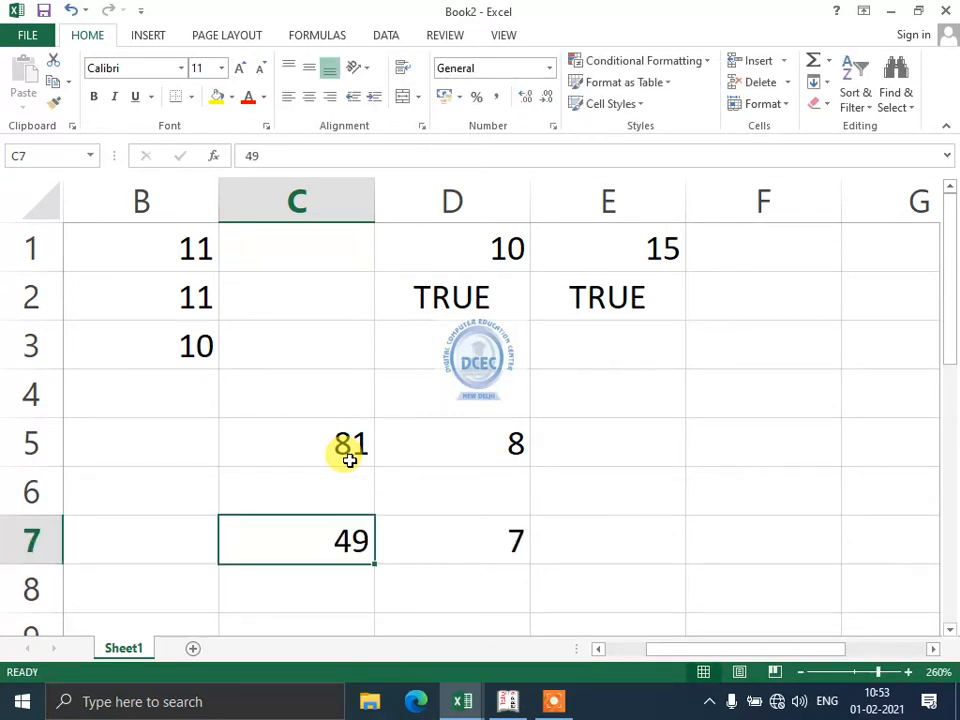
{"action": "type", "text": "35"}
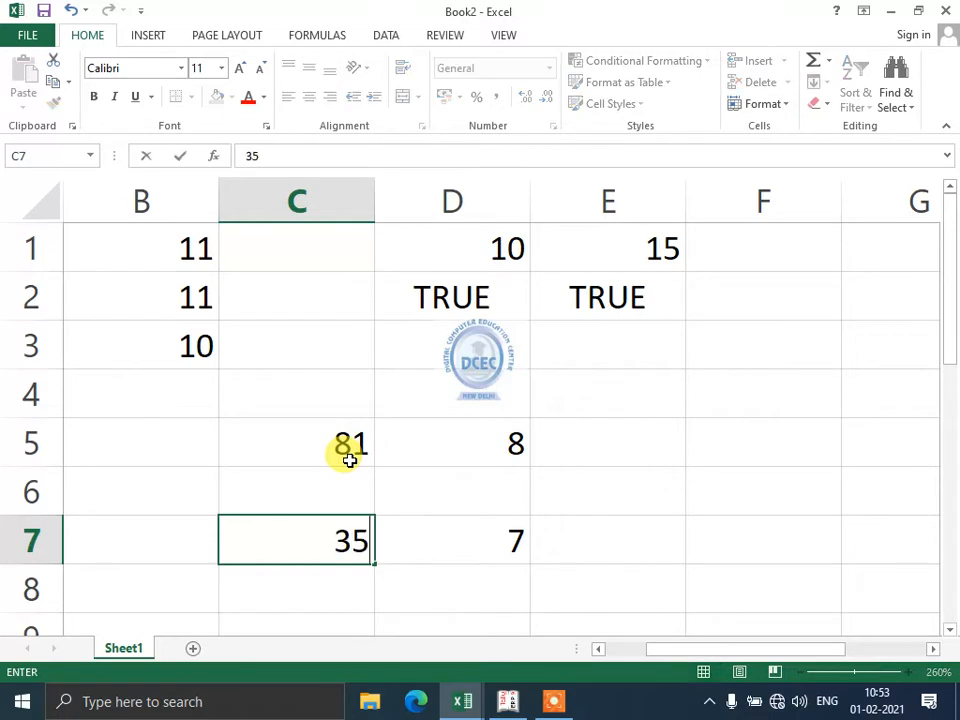
{"action": "key", "text": "Return"}
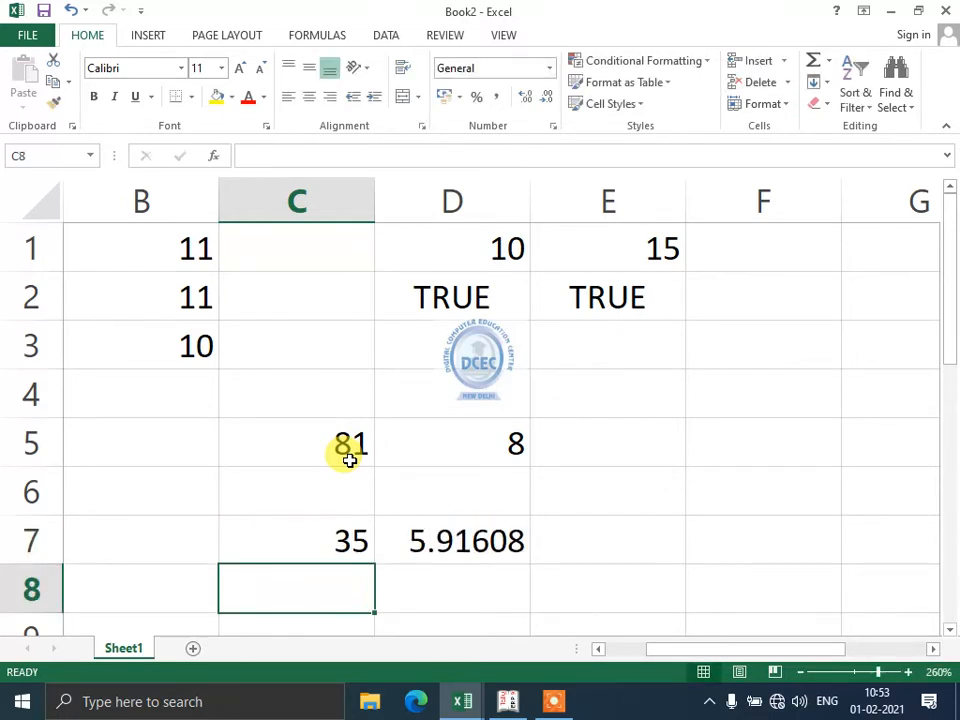
{"action": "key", "text": "Up"}
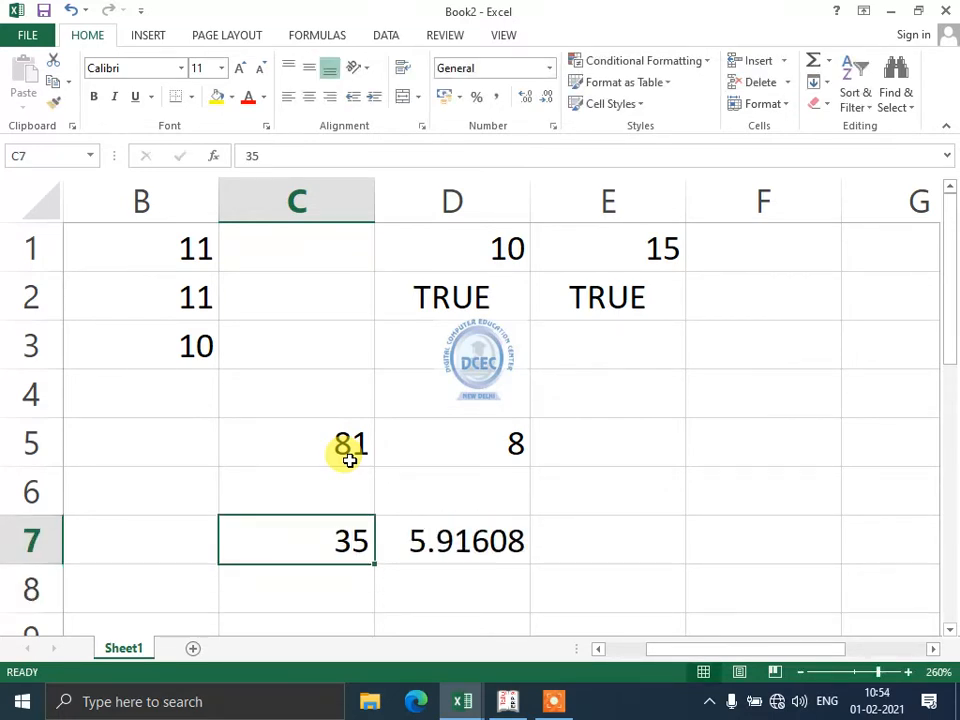
{"action": "type", "text": "27"}
{"action": "key", "text": "Return"}
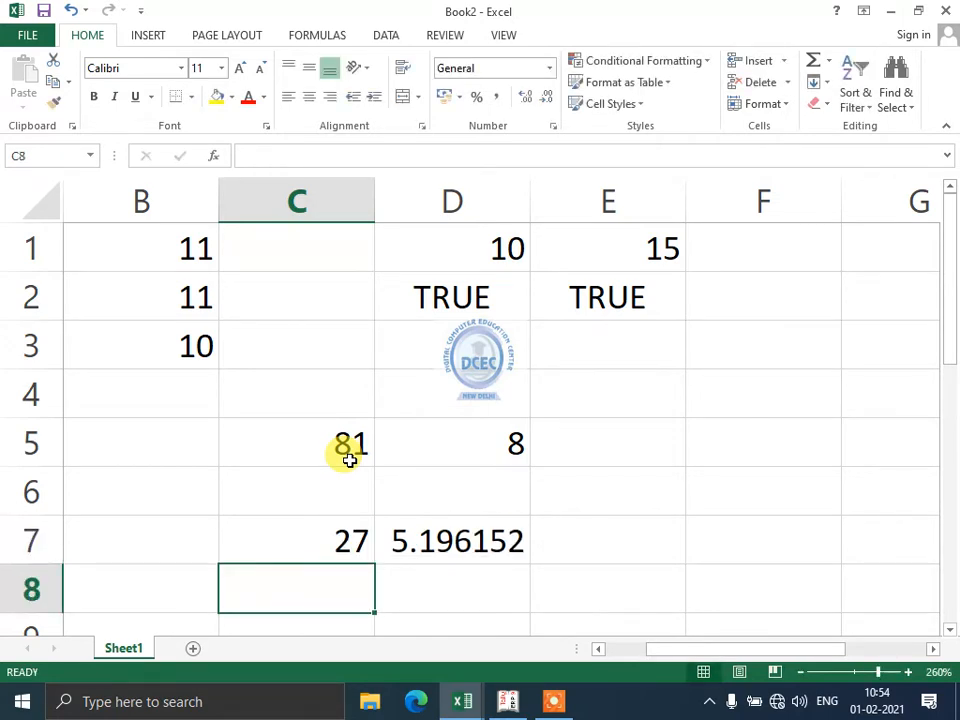
- Set the square root input in cell C7 to 49
{"action": "key", "text": "Up"}
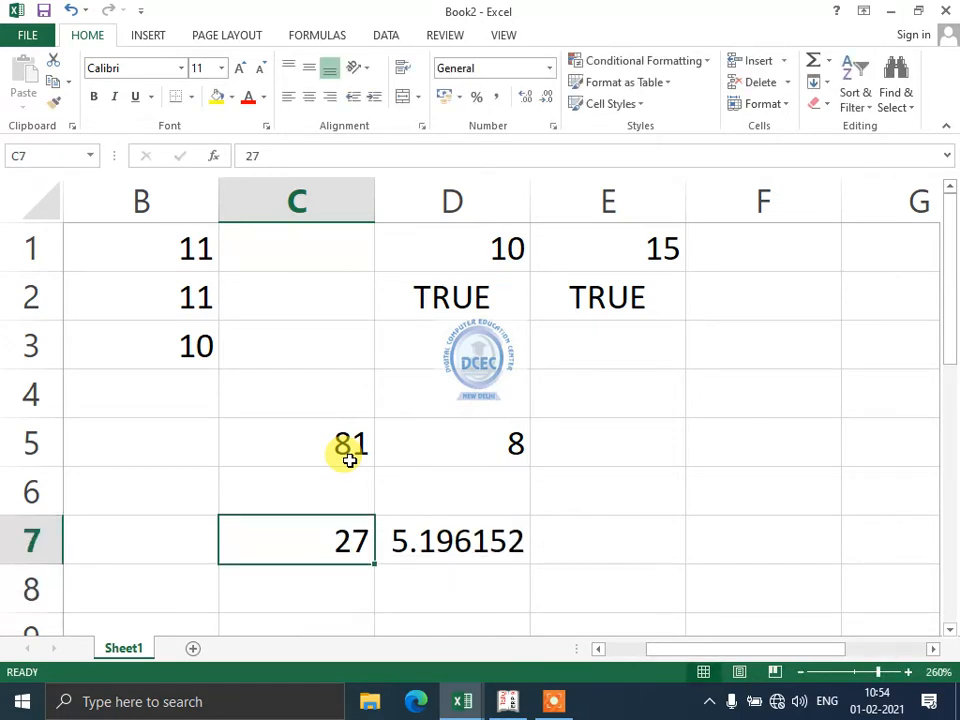
{"action": "key", "text": "Right"}
{"action": "key", "text": "Left"}
{"action": "type", "text": "49"}
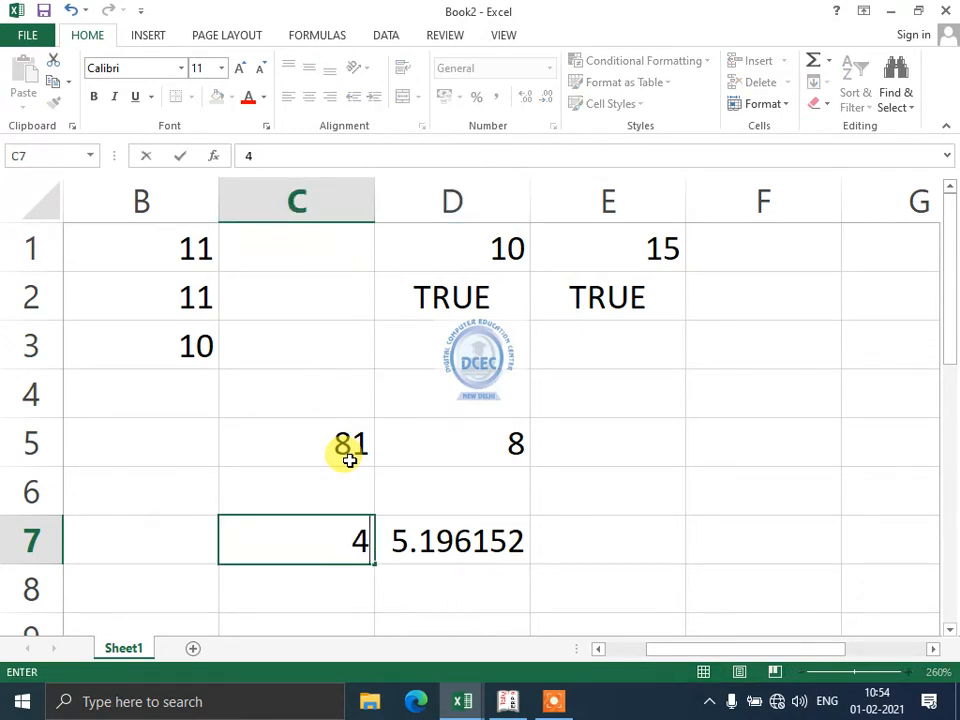
{"action": "key", "text": "Return"}
{"action": "key", "text": "Right"}
{"action": "key", "text": "Up"}
{"action": "key", "text": "Up"}
{"action": "key", "text": "Up"}
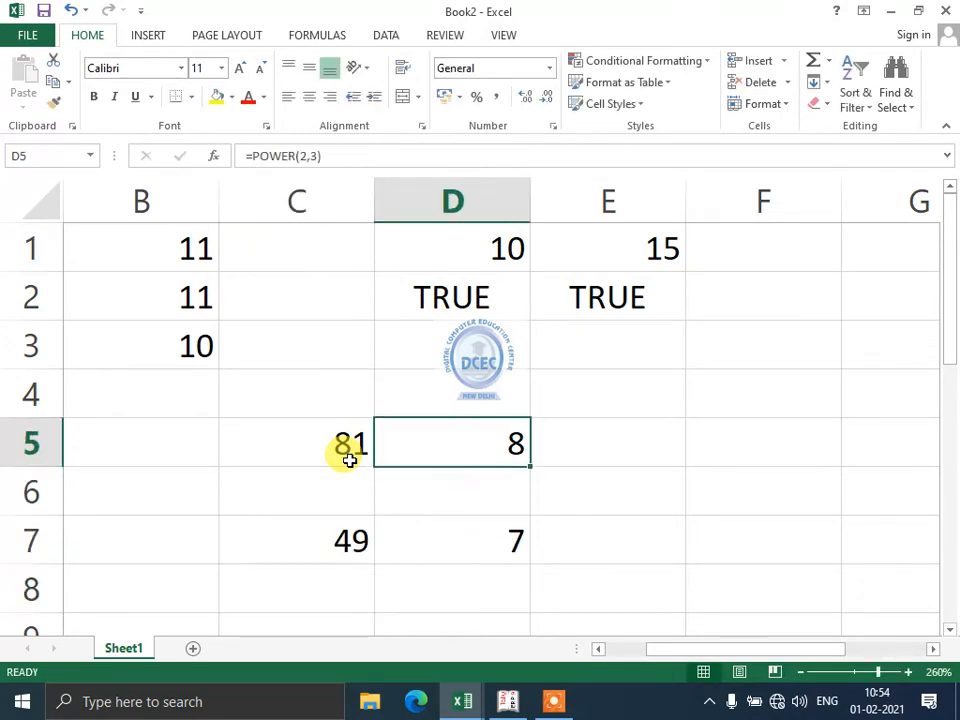
{"action": "key", "text": "Right"}
{"action": "key", "text": "Down"}
{"action": "key", "text": "Down"}
{"action": "key", "text": "Down"}
{"action": "key", "text": "Down"}
{"action": "key", "text": "Left"}
{"action": "key", "text": "Left"}
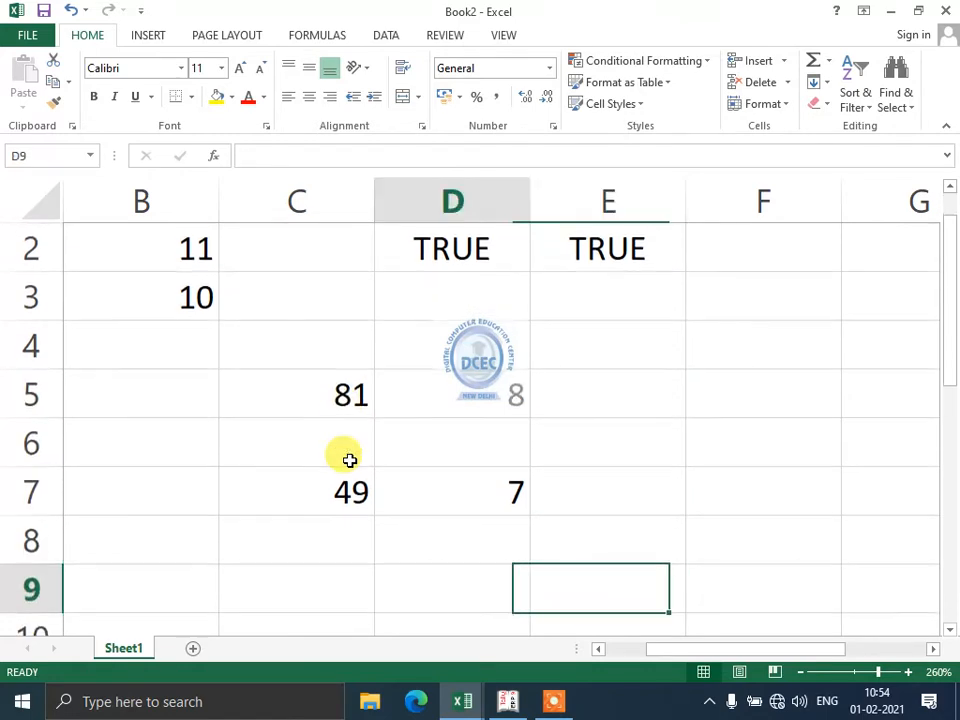
{"action": "key", "text": "Up"}
{"action": "key", "text": "Down"}
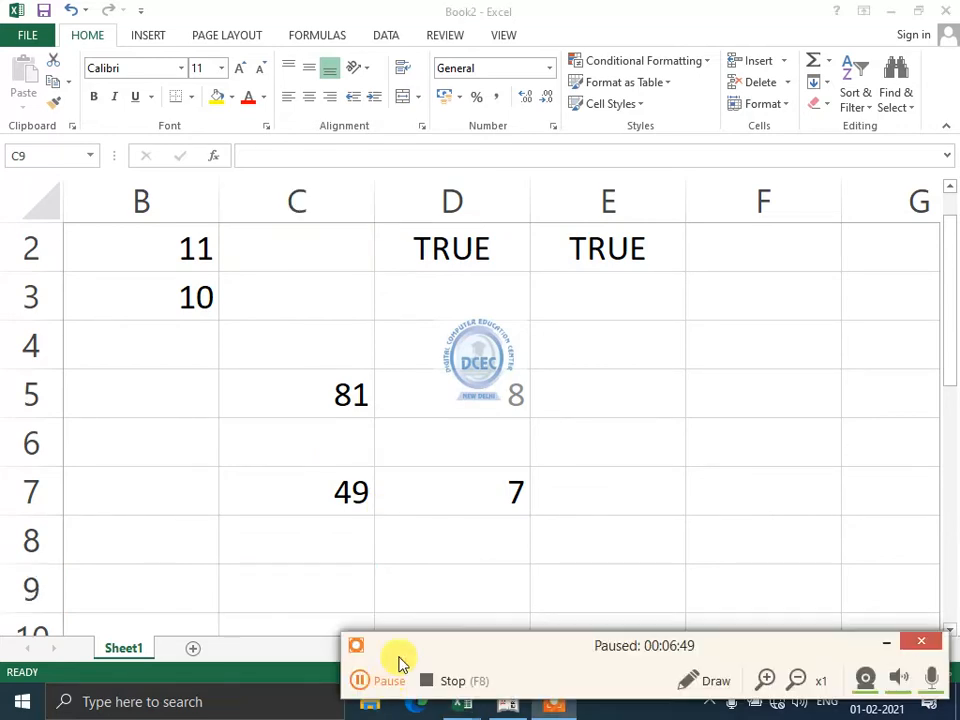
{"action": "left_click", "coordinate": [389, 679]}
{"action": "left_click", "coordinate": [884, 643]}
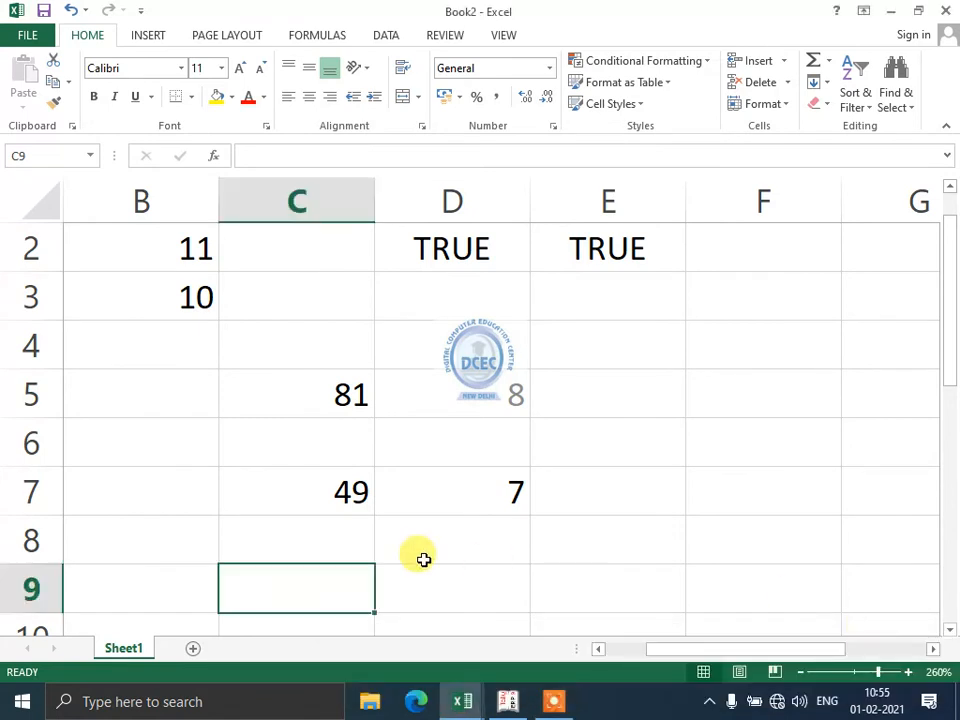
- Enter the text "ram" with leading spaces in cell E5
{"action": "left_click", "coordinate": [623, 393]}
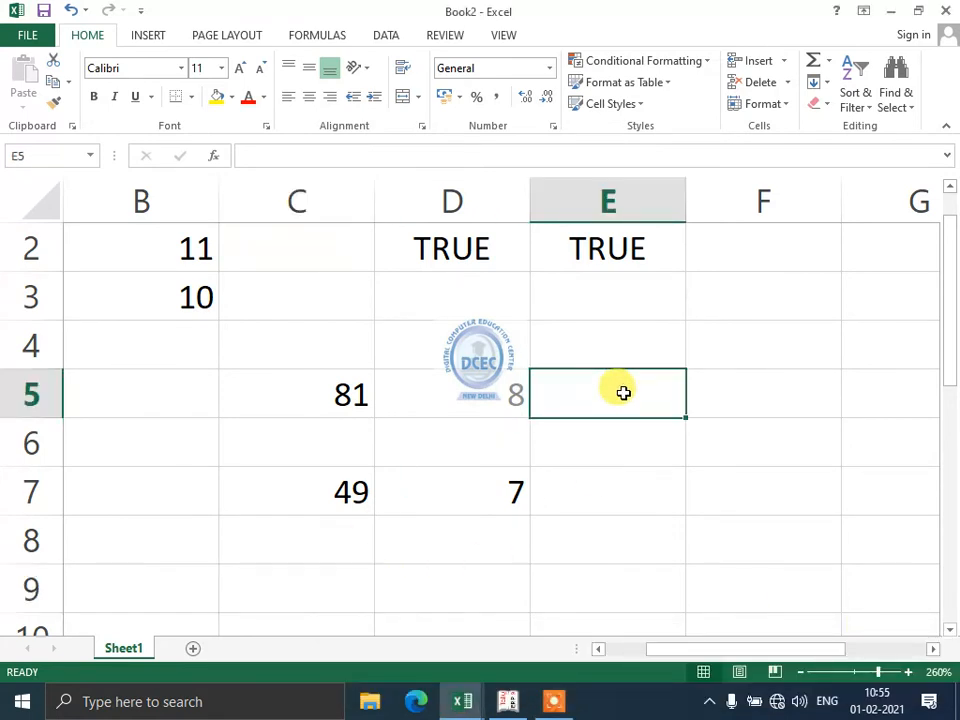
{"action": "type", "text": "ram"}
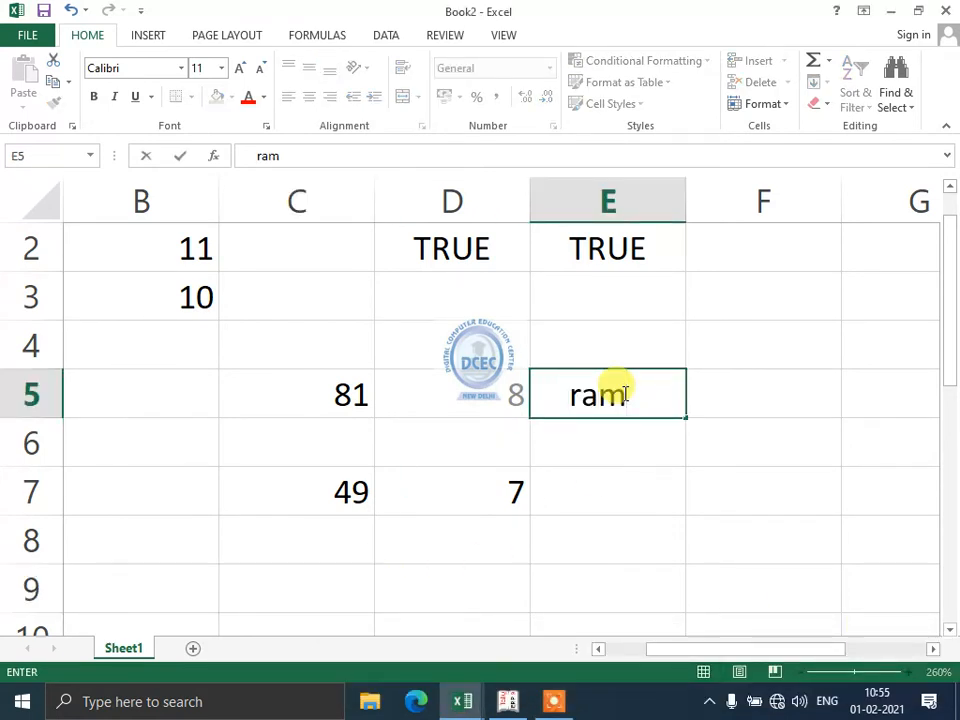
{"action": "key", "text": "Return"}
- Copy the text with leading spaces from cell E5 into cell E6
{"action": "left_click", "coordinate": [623, 393]}
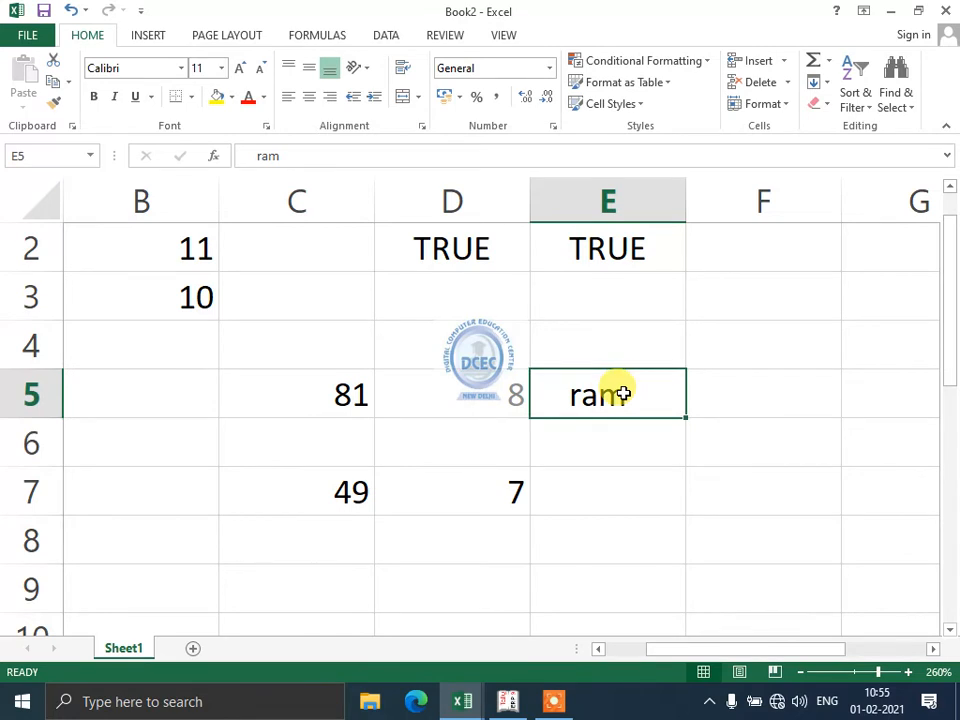
{"action": "key", "text": "ctrl+c"}
{"action": "key", "text": "Down"}
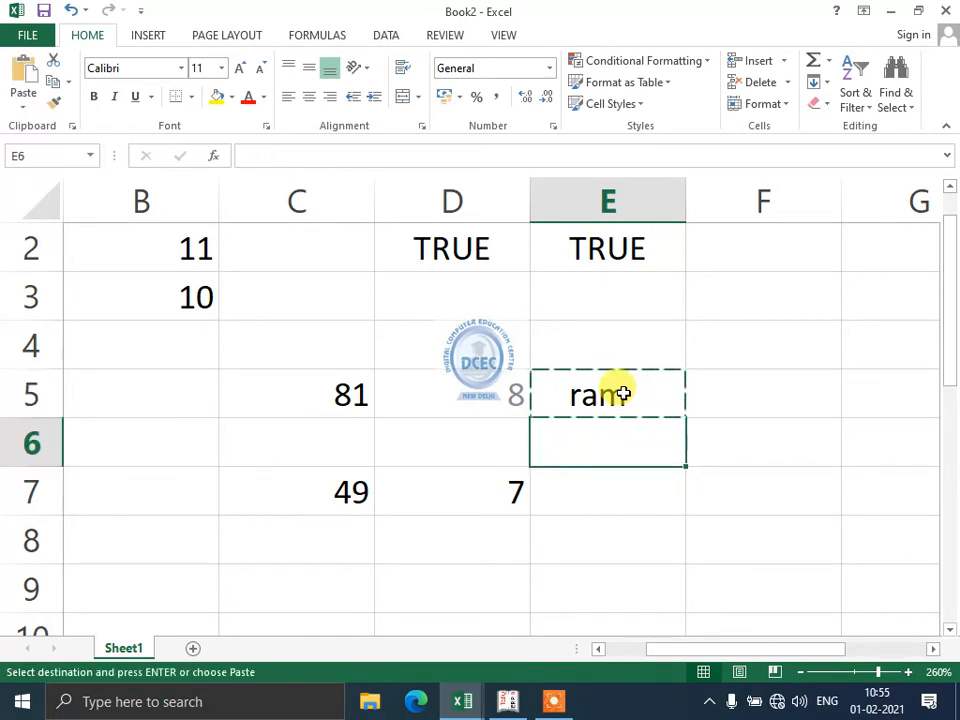
{"action": "key", "text": "Return"}
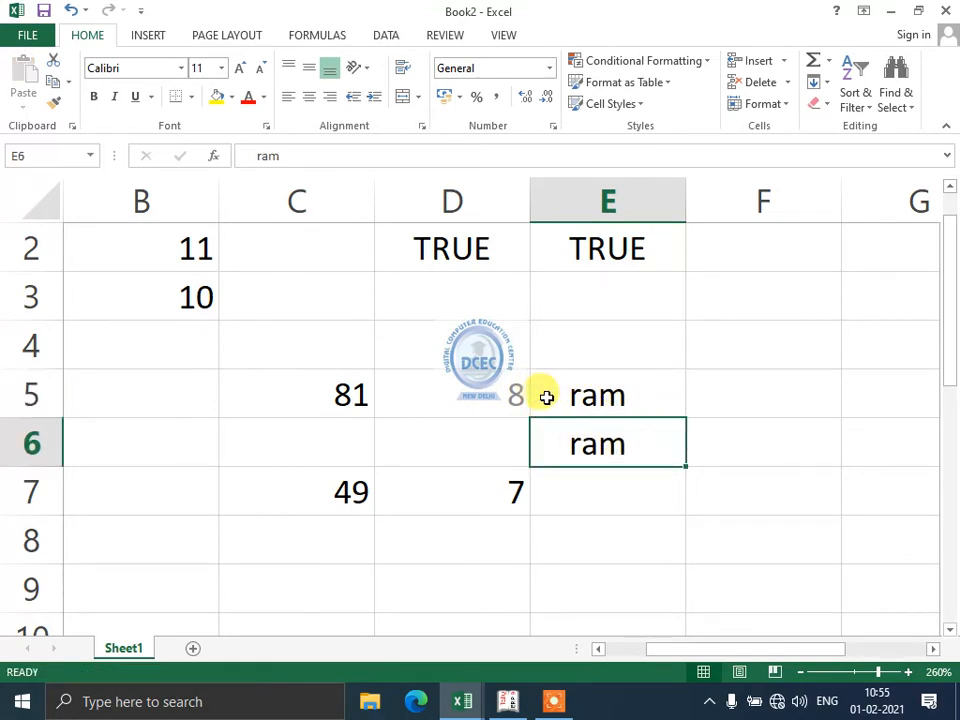
- Enter the formula =trim(E5) in cell E6 to strip the extra spaces from the text above
{"action": "left_click", "coordinate": [547, 397]}
{"action": "key", "text": "Down"}
{"action": "type", "text": "=trim("}
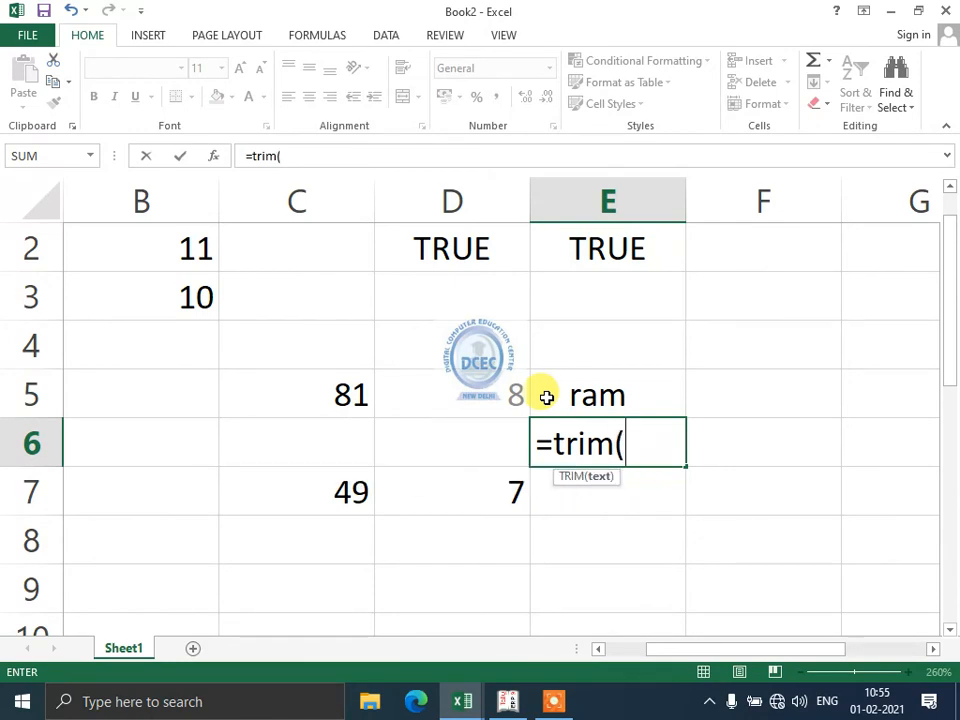
{"action": "left_click", "coordinate": [547, 397]}
{"action": "type", "text": ")"}
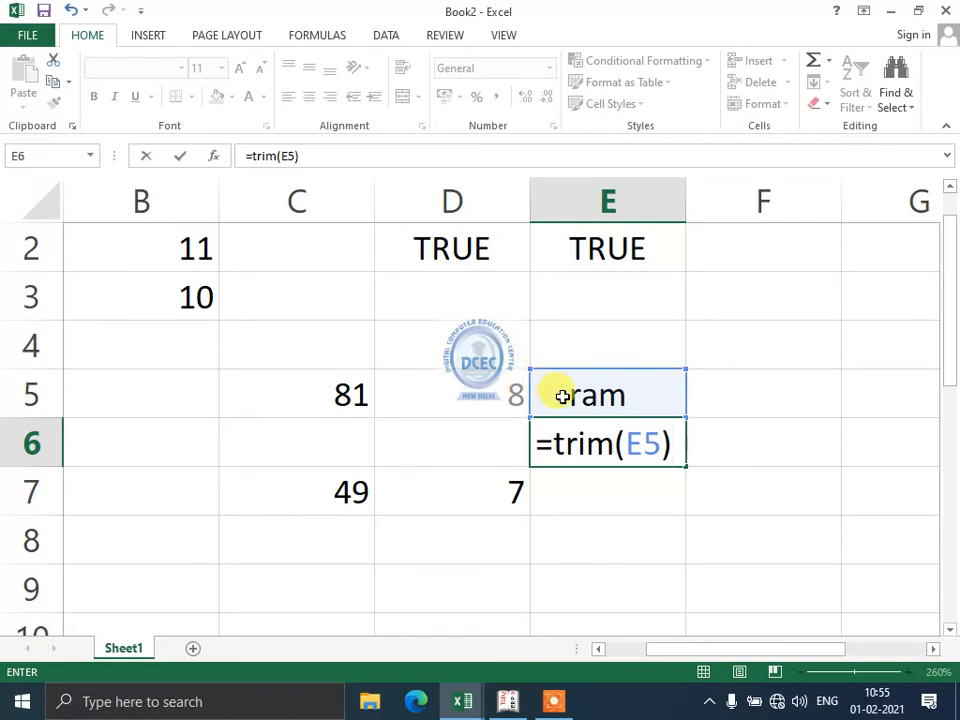
{"action": "key", "text": "Return"}
{"action": "key", "text": "Up"}
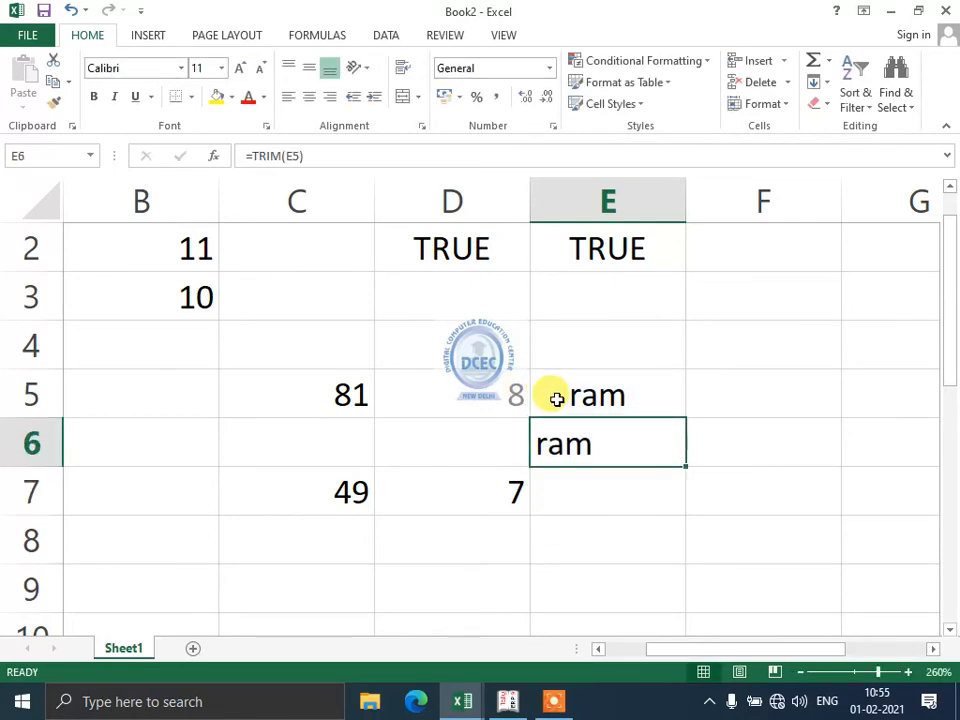
- Enter the formula =rept("ram",5) in cell D9 to repeat the text five times
{"action": "key", "text": "Down"}
{"action": "key", "text": "Down"}
{"action": "key", "text": "Down"}
{"action": "key", "text": "Down"}
{"action": "key", "text": "Left"}
{"action": "key", "text": "Up"}
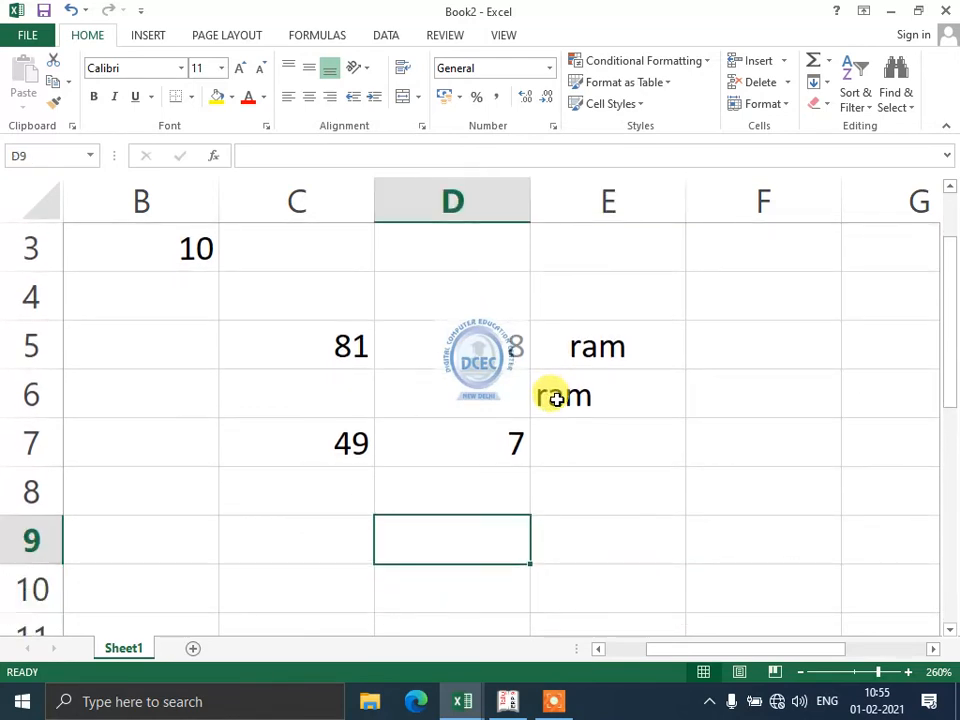
{"action": "type", "text": "=rept"}
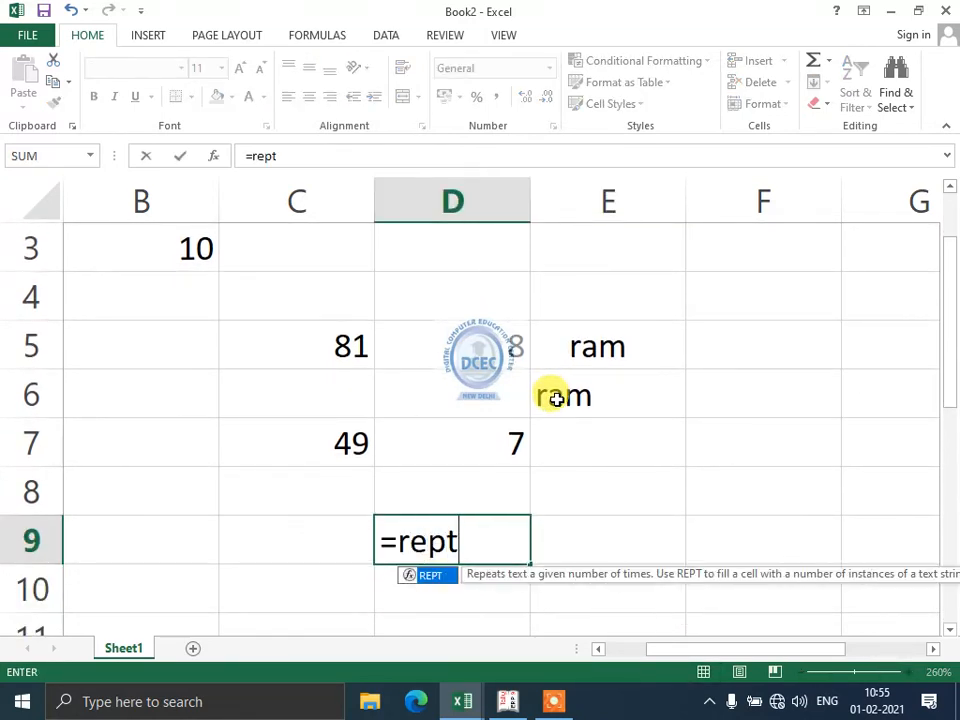
{"action": "type", "text": "("}
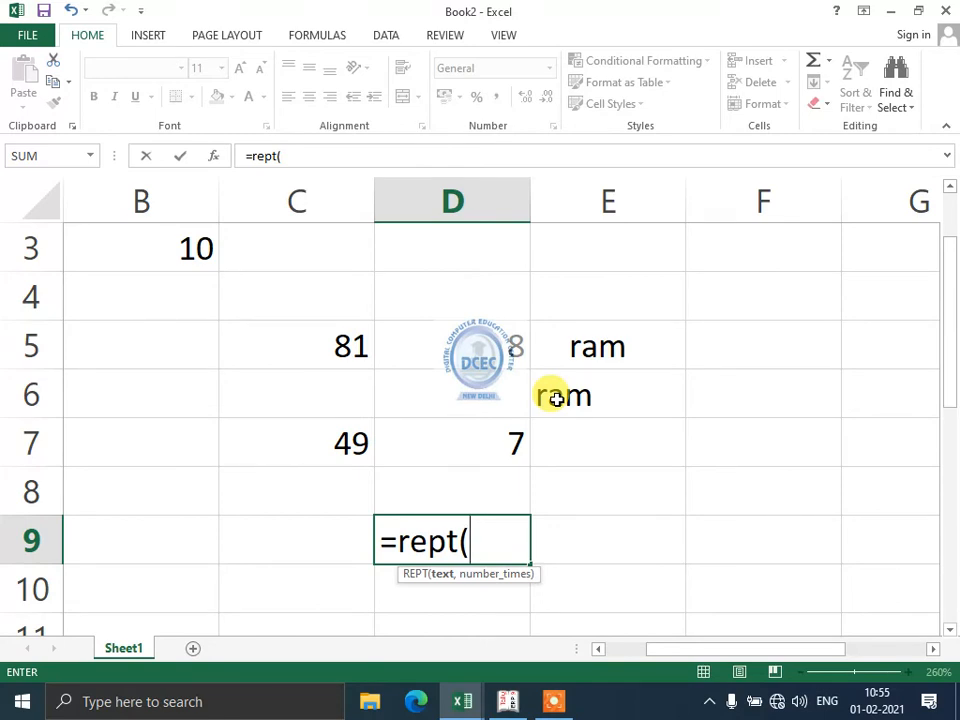
{"action": "type", "text": "\"ram"}
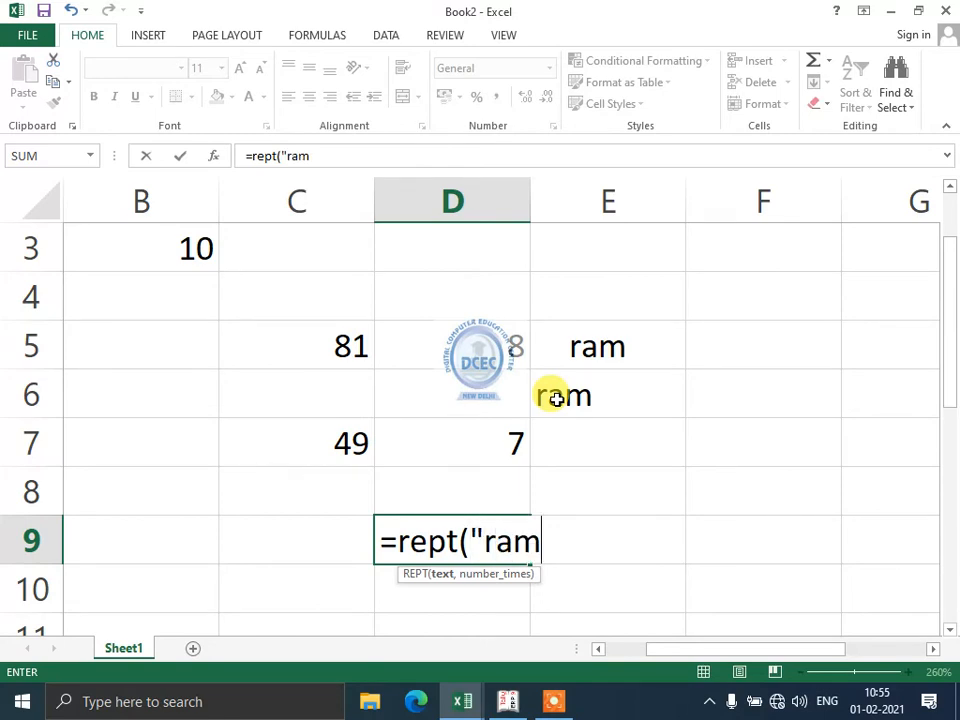
{"action": "type", "text": "\",5)"}
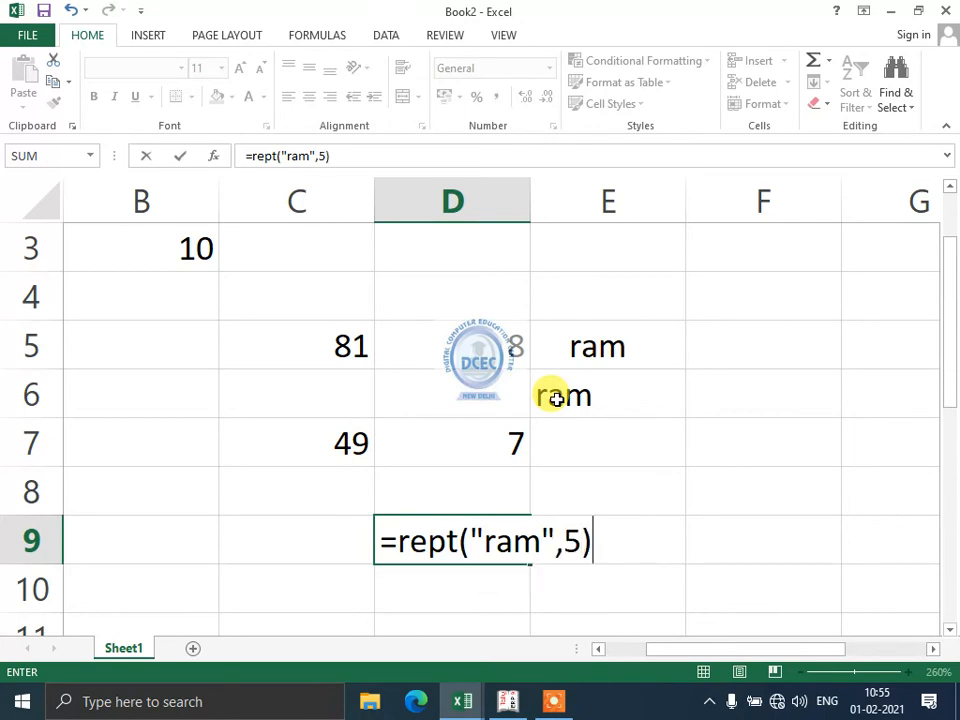
{"action": "key", "text": "Return"}
{"action": "key", "text": "Up"}
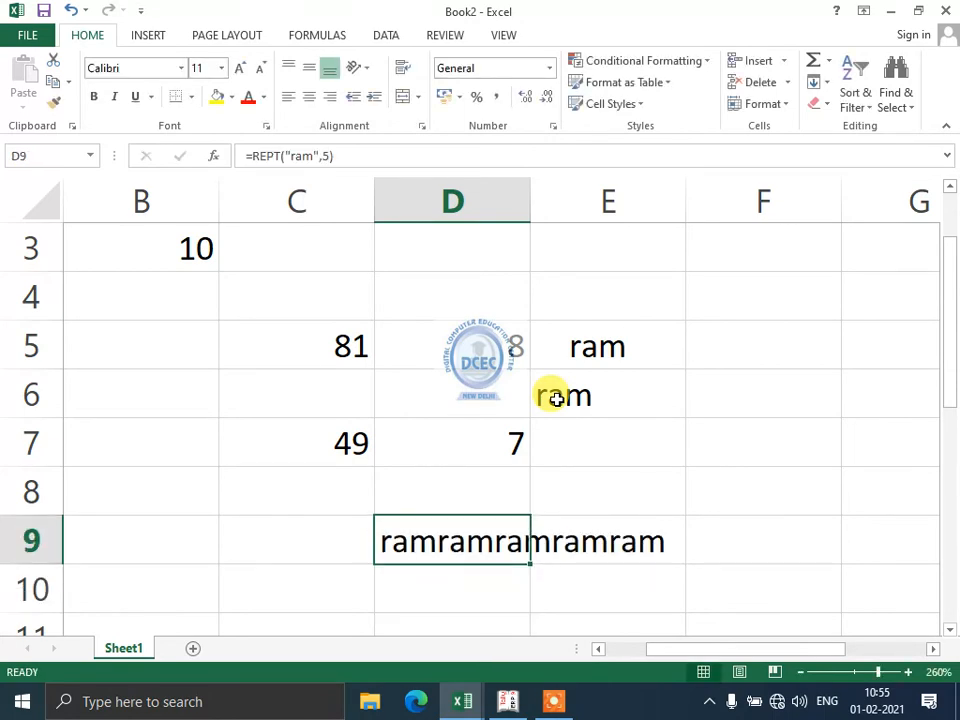
- Add a trailing space to the repeated text in D9, making the formula =REPT("ram ",5)
{"action": "key", "text": "F2"}
{"action": "key", "text": "Return"}
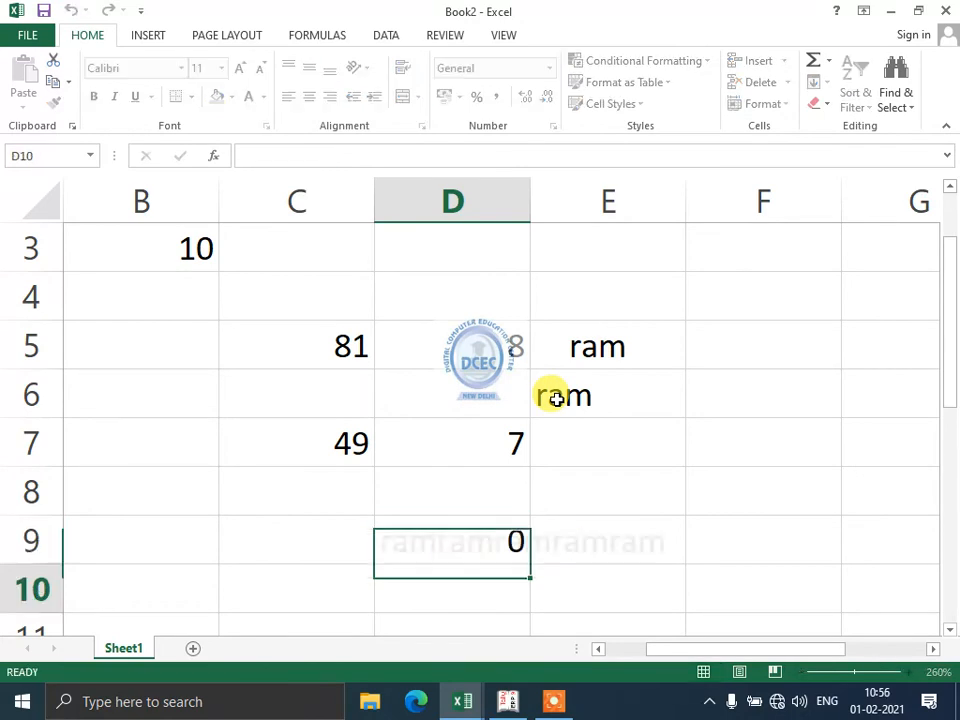
{"action": "key", "text": "Up"}
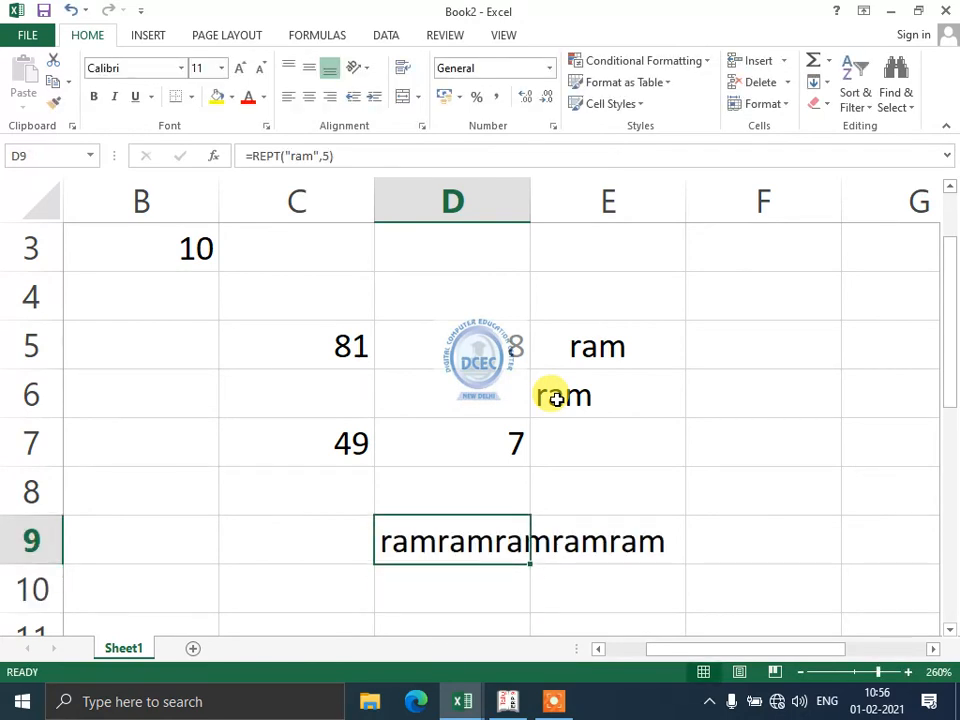
{"action": "key", "text": "F2"}
{"action": "key", "text": "Left"}
{"action": "key", "text": "Left"}
{"action": "key", "text": "Left"}
{"action": "key", "text": "Left"}
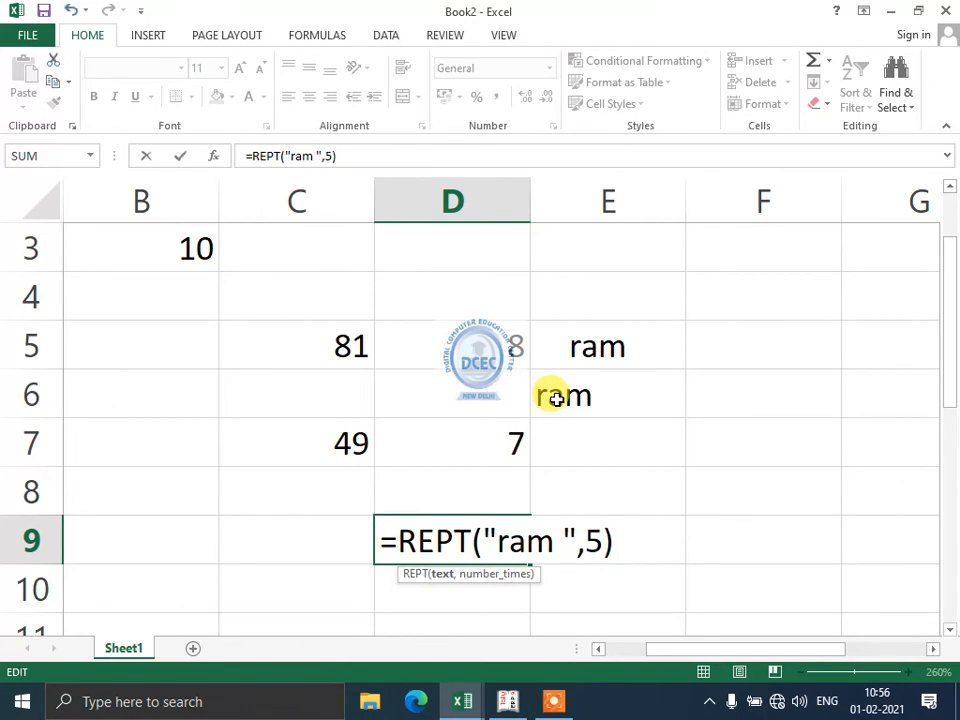
{"action": "key", "text": "Return"}
{"action": "key", "text": "Up"}
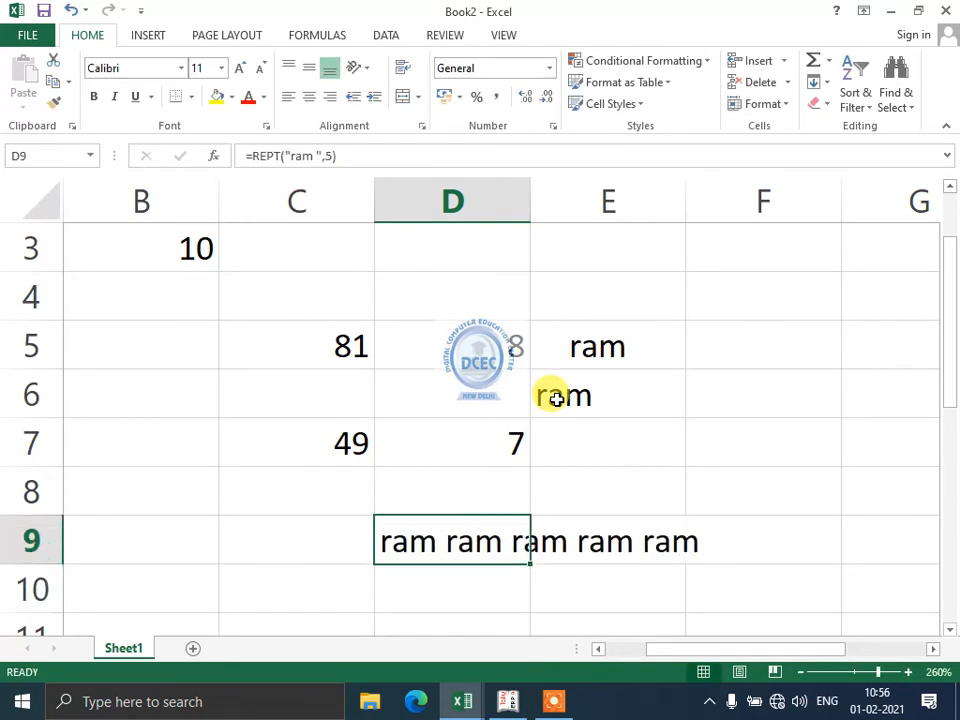
- Enter a sample person's name in lowercase in cell A7
{"action": "key", "text": "Home"}
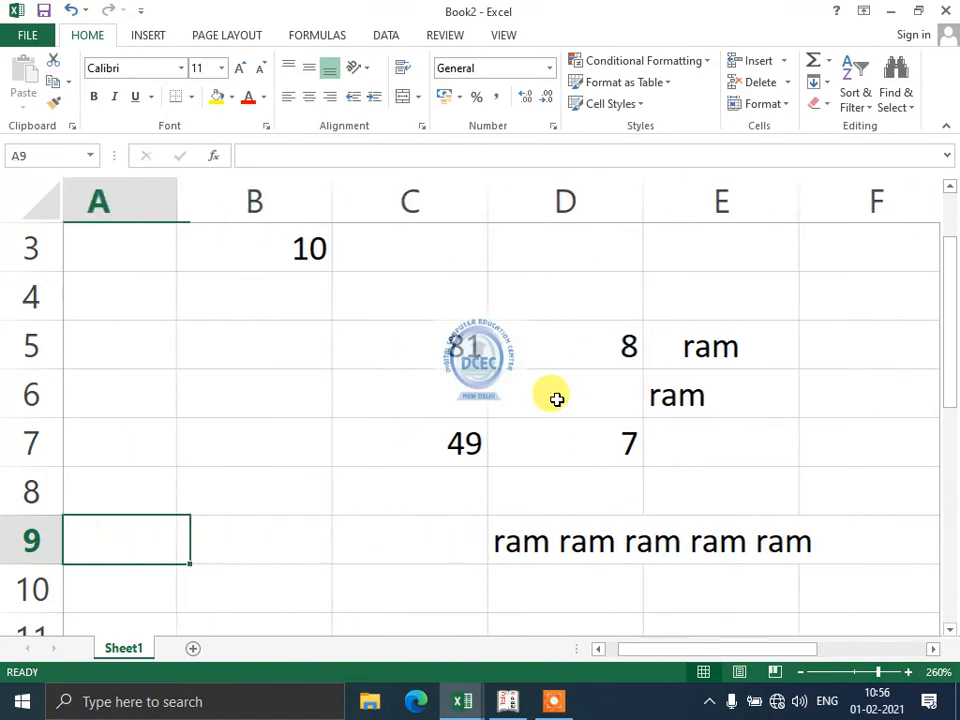
{"action": "key", "text": "Up"}
{"action": "key", "text": "Up"}
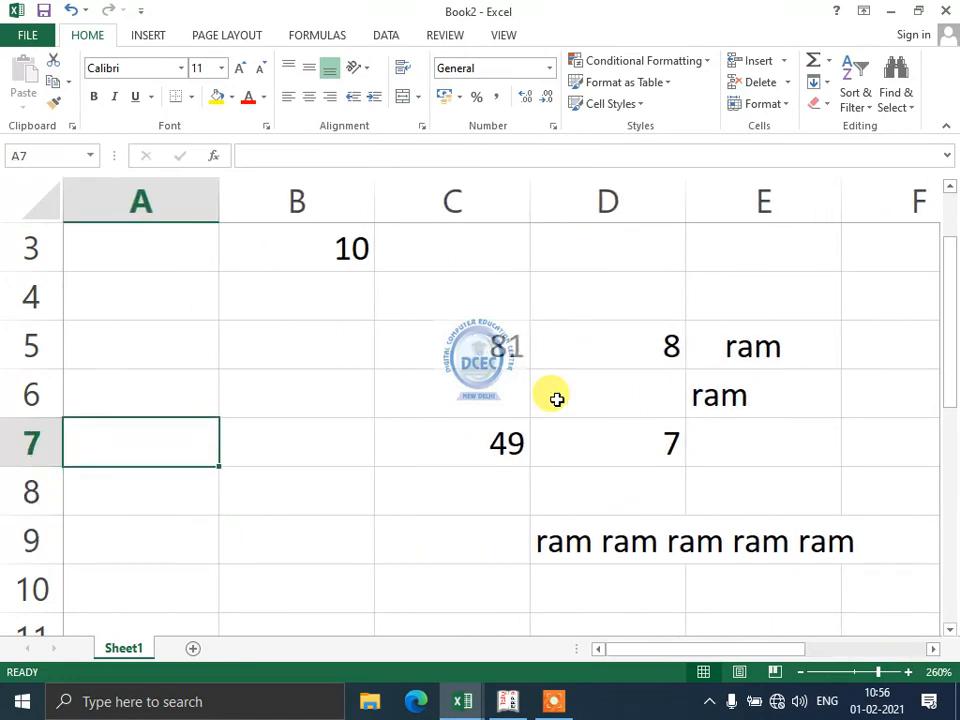
{"action": "type", "text": "rajluma"}
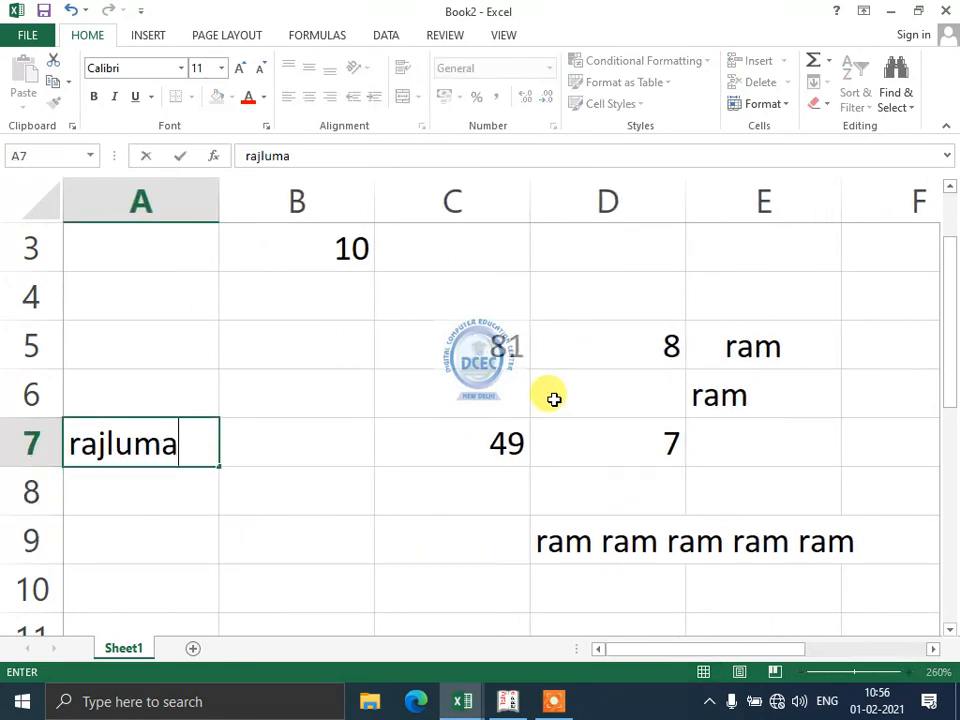
{"action": "type", "text": "r"}
{"action": "key", "text": "Return"}
{"action": "key", "text": "Up"}
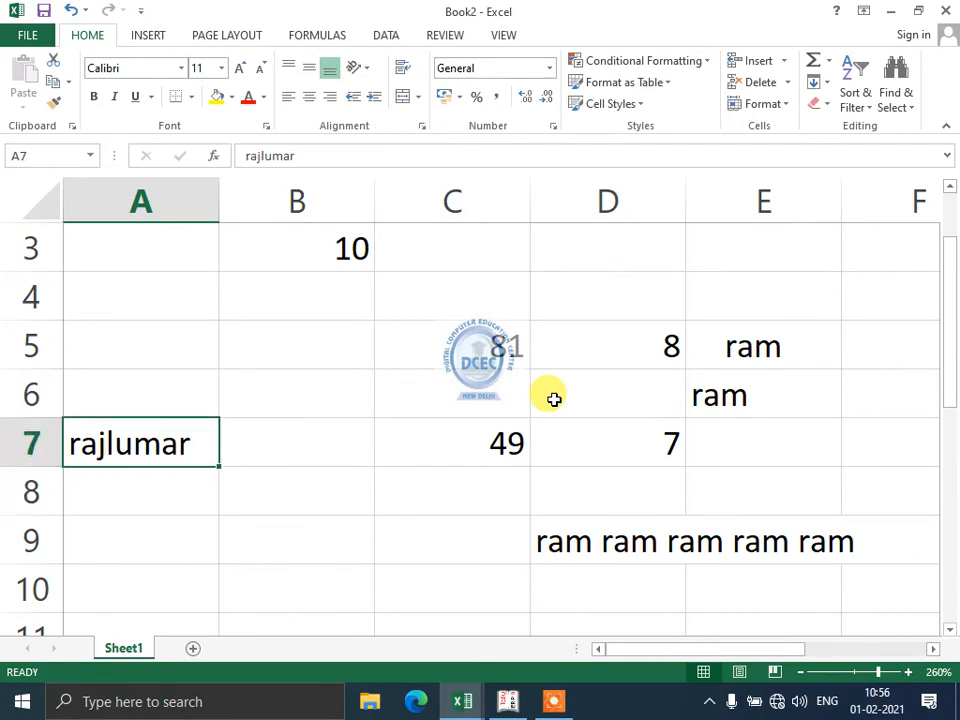
- Correct the spelling of the sample person's name in cell A7
{"action": "type", "text": "rajkumar"}
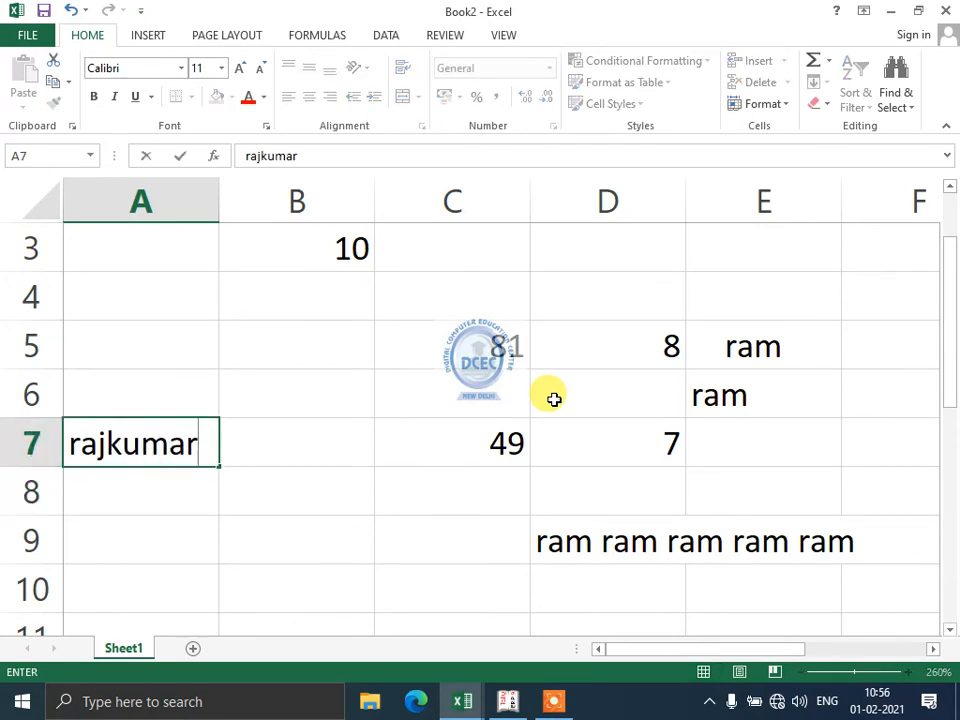
{"action": "key", "text": "Return"}
{"action": "key", "text": "Up"}
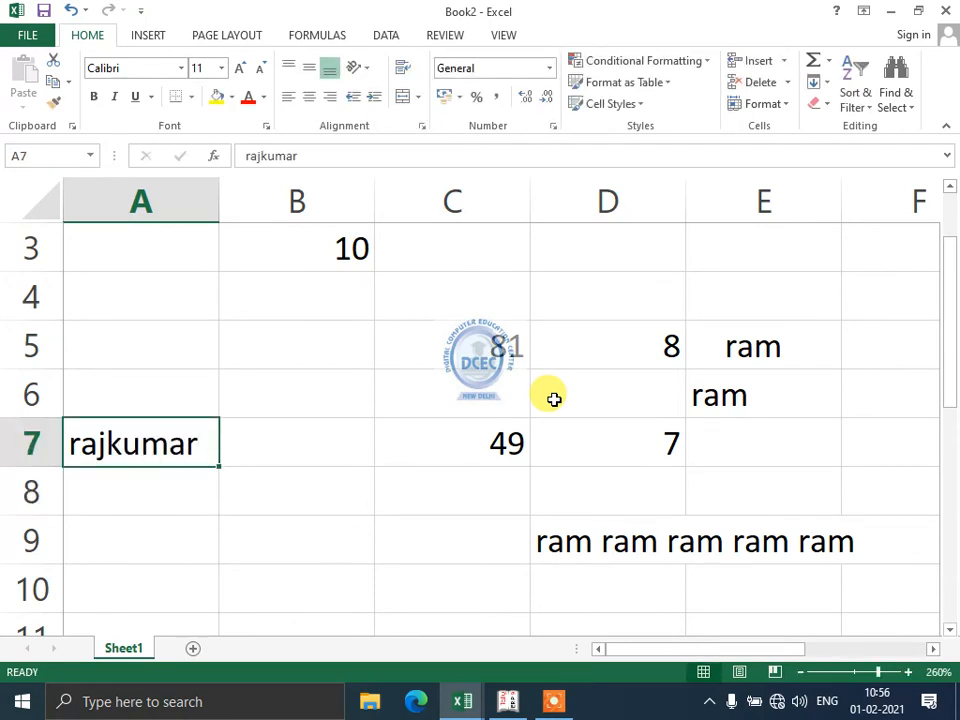
- Enter the formula =find("j",A7) in cell B7 to locate the letter j within the text in A7
{"action": "key", "text": "Right"}
{"action": "type", "text": "=fo"}
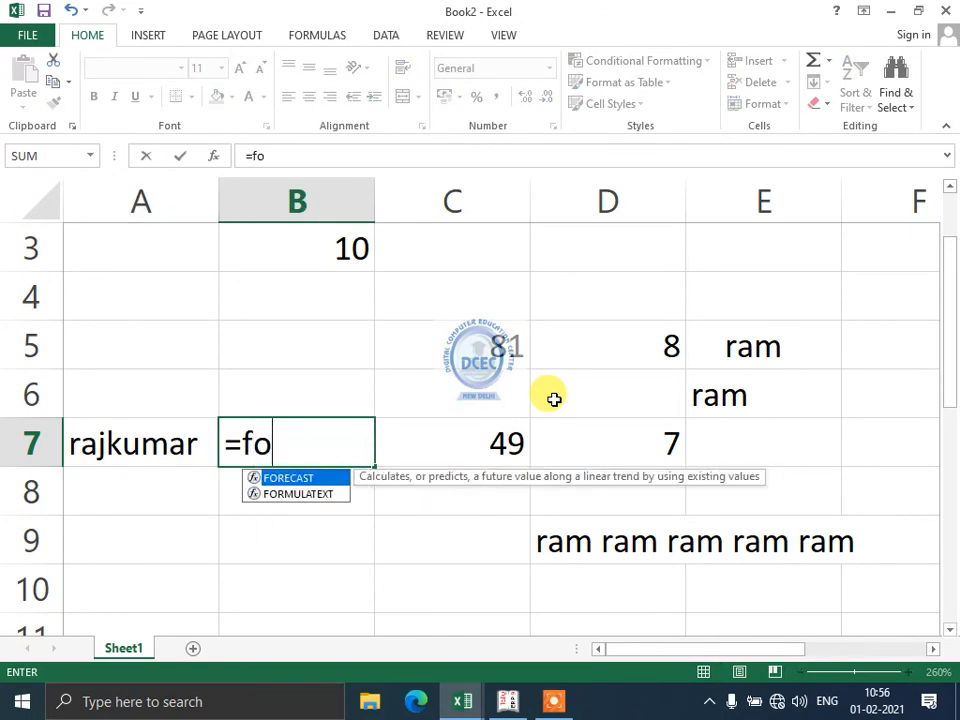
{"action": "key", "text": "BackSpace"}
{"action": "type", "text": "ind"}
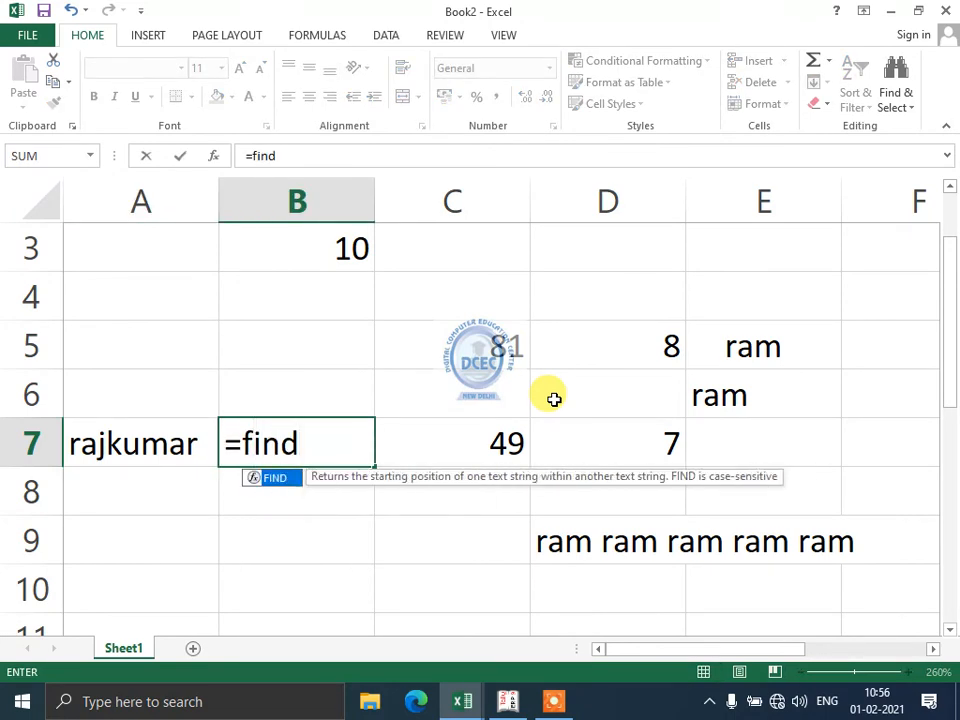
{"action": "type", "text": "("}
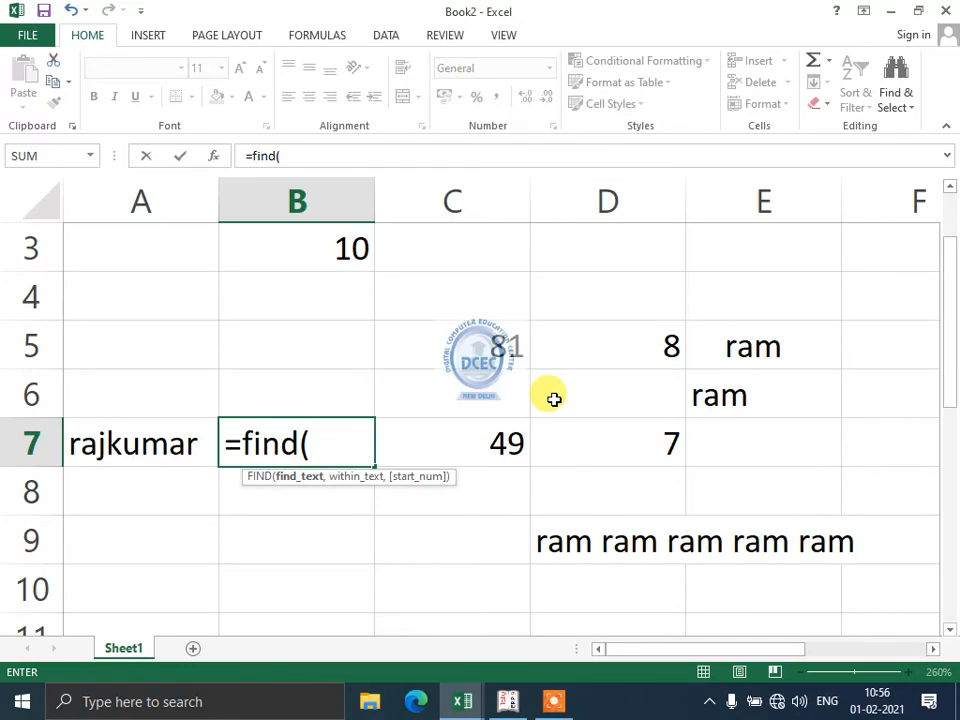
{"action": "type", "text": "\"j\","}
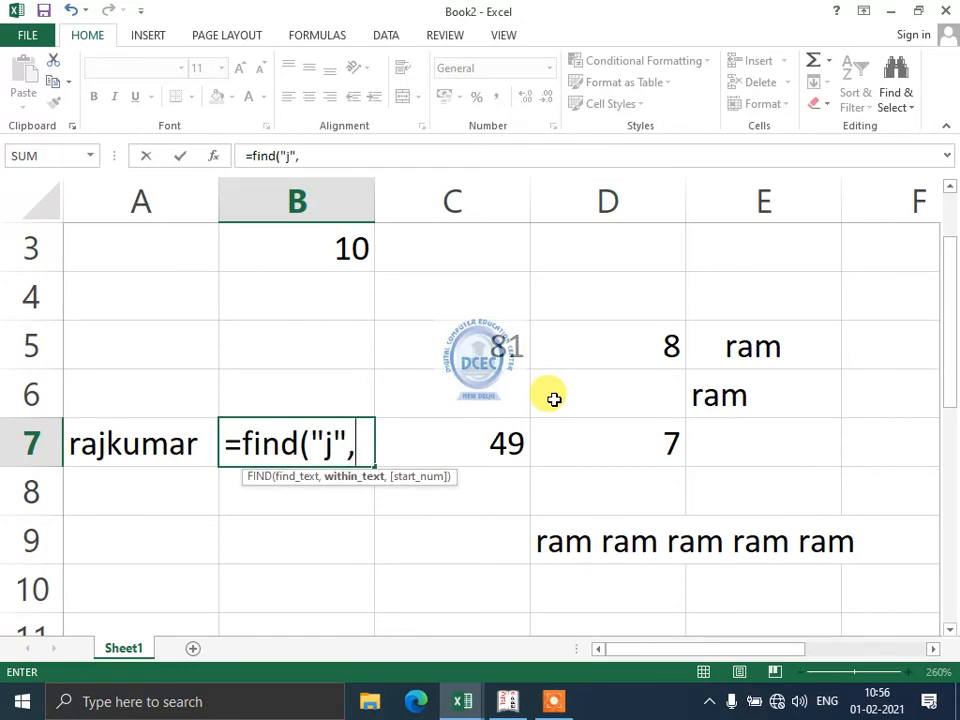
{"action": "key", "text": "Left"}
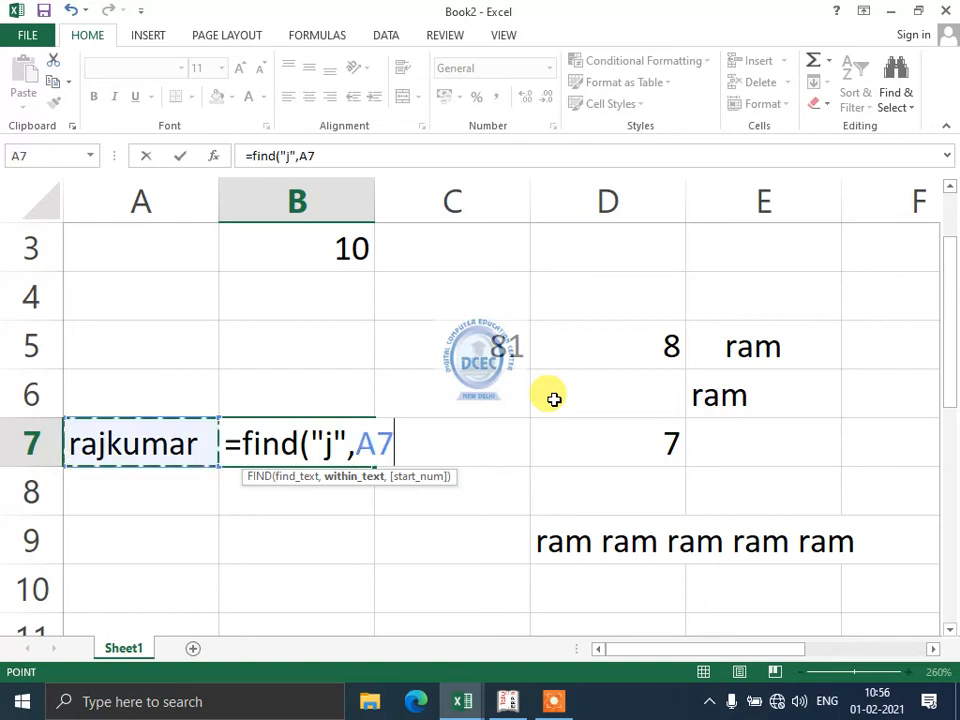
{"action": "type", "text": ")"}
{"action": "key", "text": "Return"}
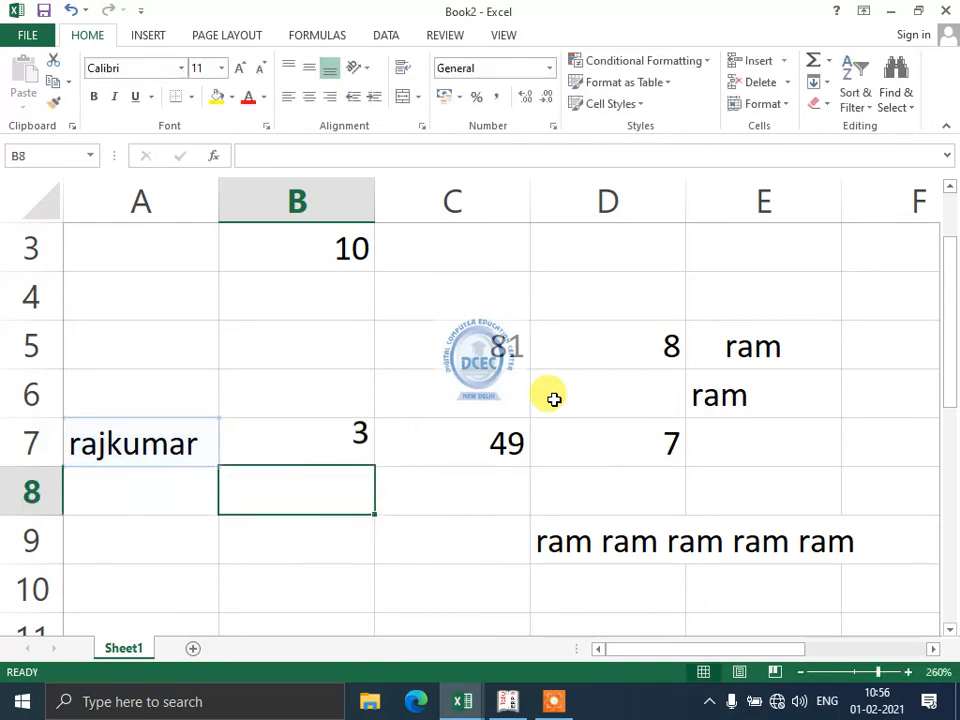
- Change the letter searched for in B7 to r, making the formula =FIND("r",A7)
{"action": "key", "text": "Up"}
{"action": "key", "text": "F2"}
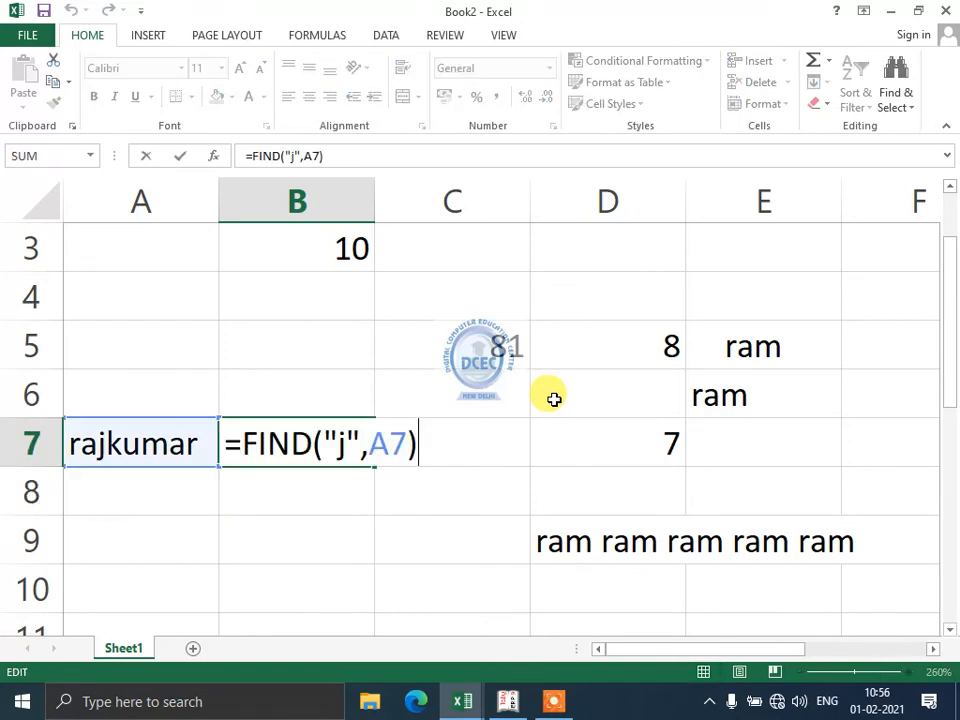
{"action": "key", "text": "Left"}
{"action": "key", "text": "Left"}
{"action": "key", "text": "Left"}
{"action": "key", "text": "Left"}
{"action": "key", "text": "Left"}
{"action": "key", "text": "BackSpace"}
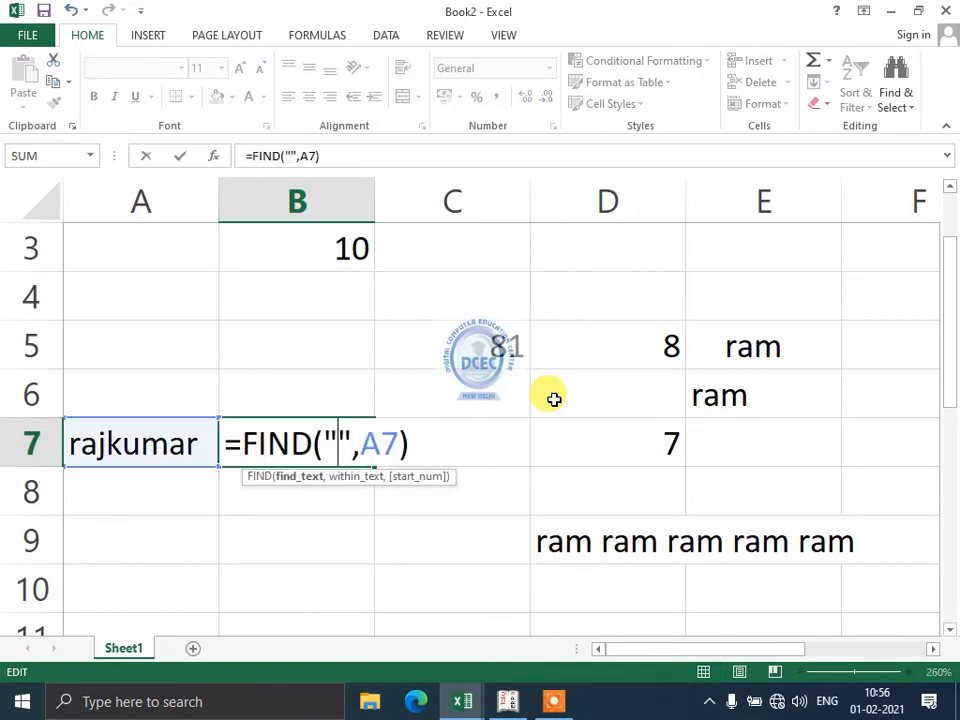
{"action": "type", "text": "2"}
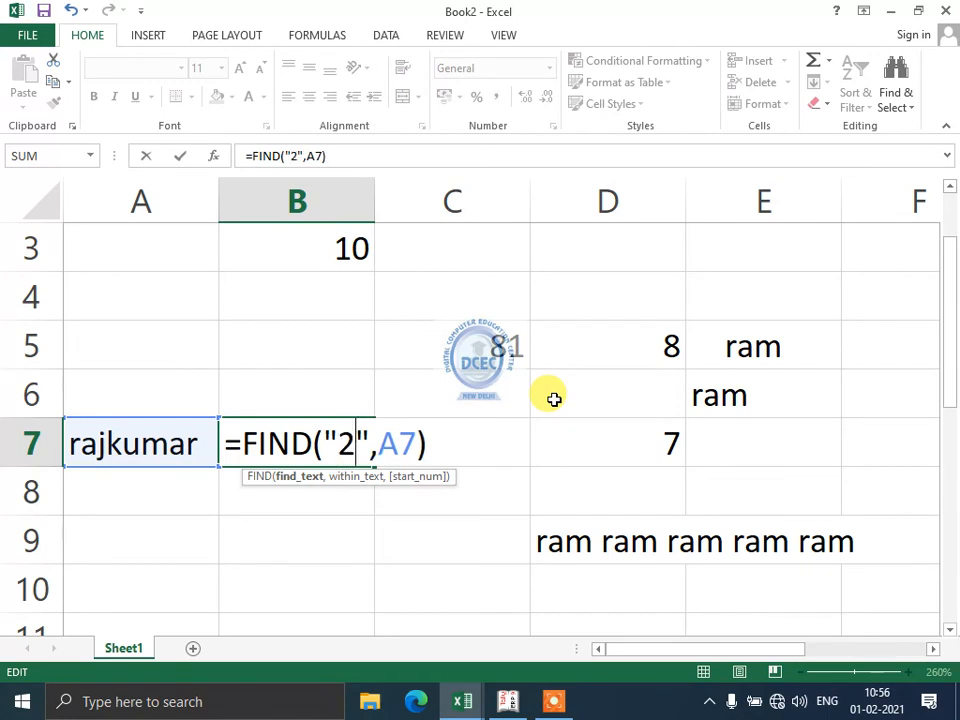
{"action": "key", "text": "BackSpace"}
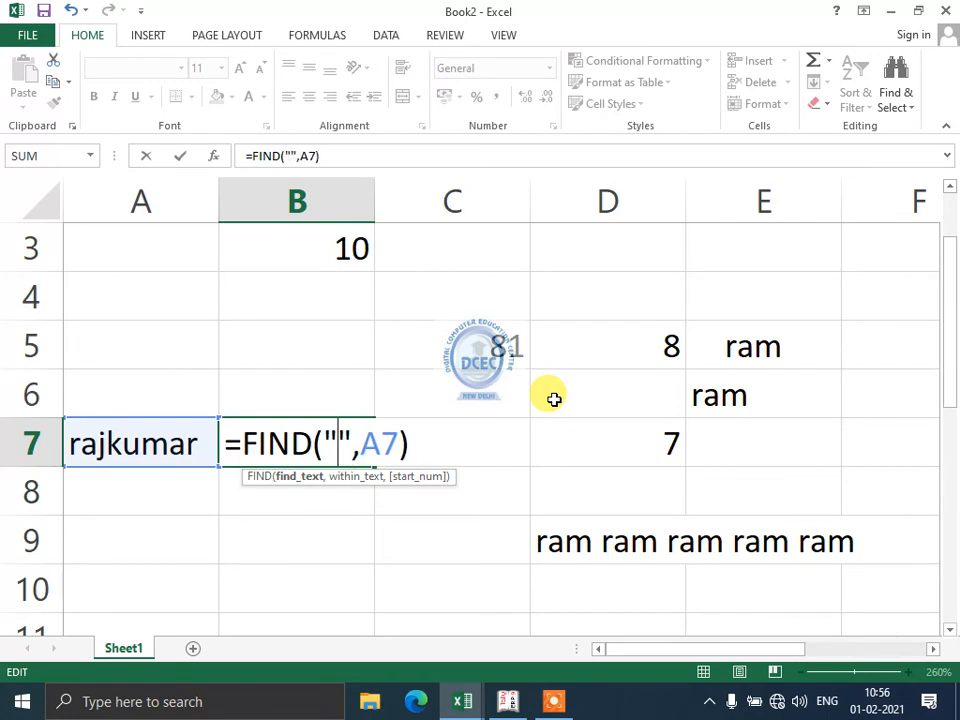
{"action": "type", "text": "r"}
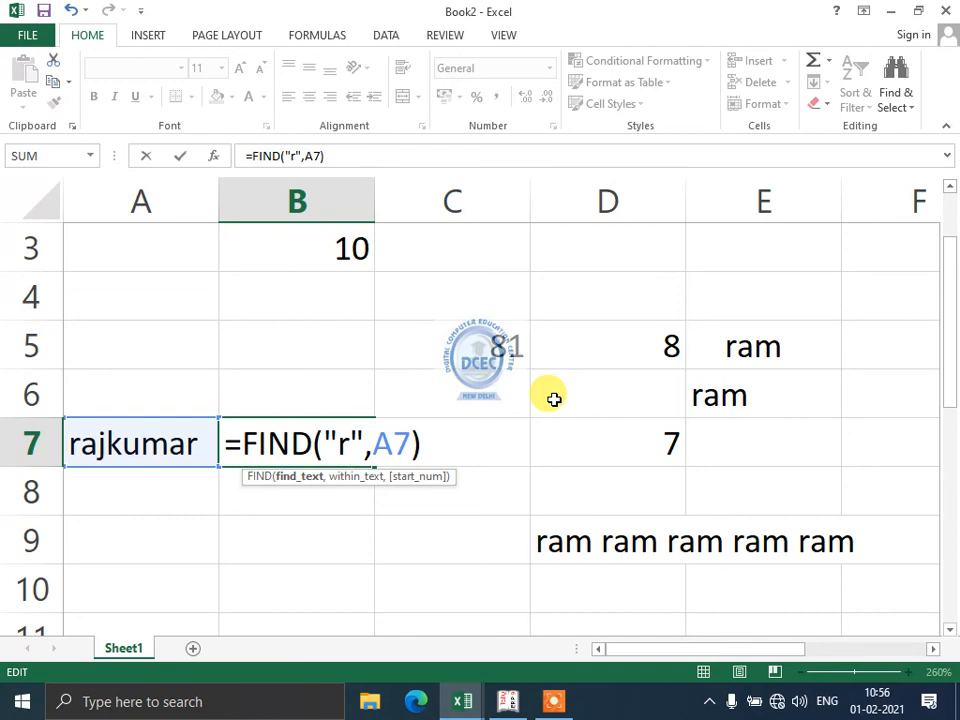
{"action": "key", "text": "Return"}
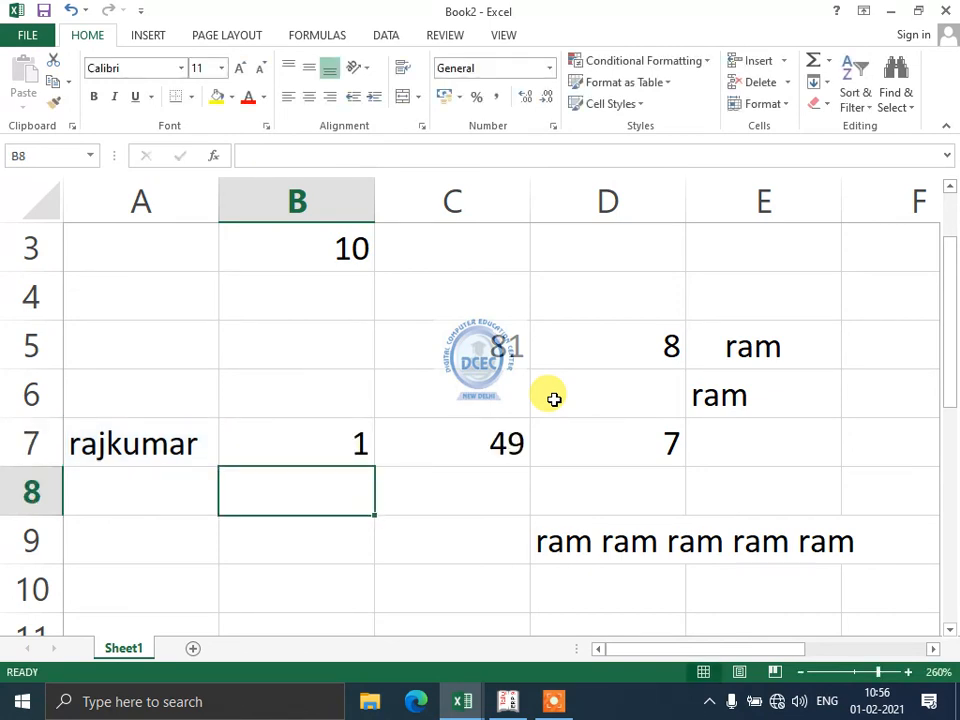
- Set the letter searched for in B7 back to j, making the formula =FIND("j",A7)
{"action": "key", "text": "F2"}
{"action": "key", "text": "Escape"}
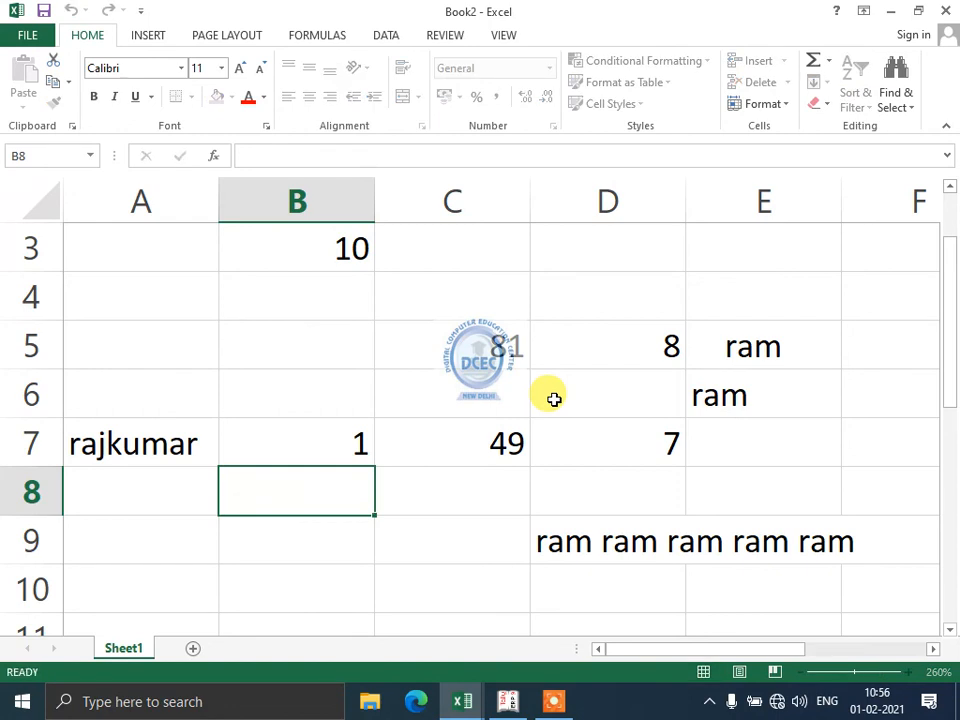
{"action": "key", "text": "F2"}
{"action": "key", "text": "Escape"}
{"action": "key", "text": "Up"}
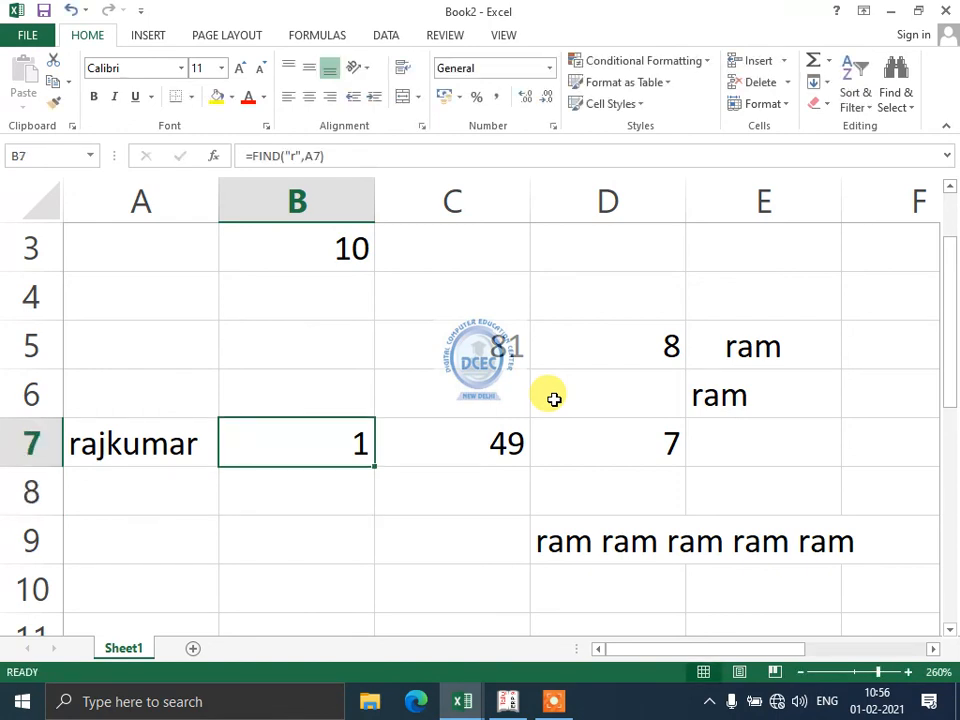
{"action": "key", "text": "F2"}
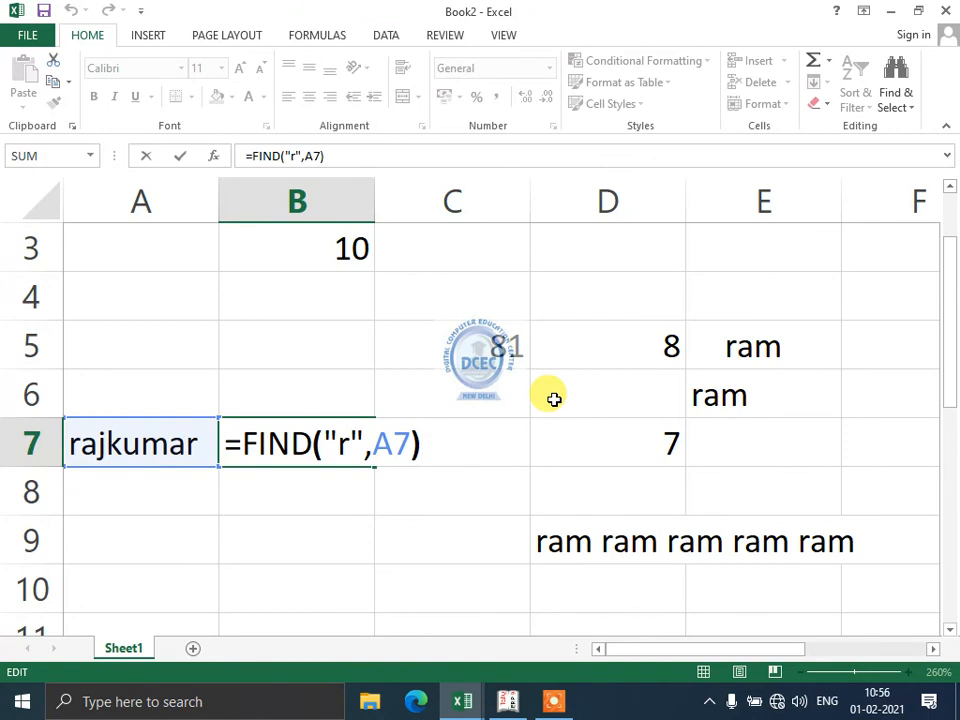
{"action": "key", "text": "Left"}
{"action": "key", "text": "Left"}
{"action": "key", "text": "Left"}
{"action": "key", "text": "Left"}
{"action": "key", "text": "Left"}
{"action": "key", "text": "BackSpace"}
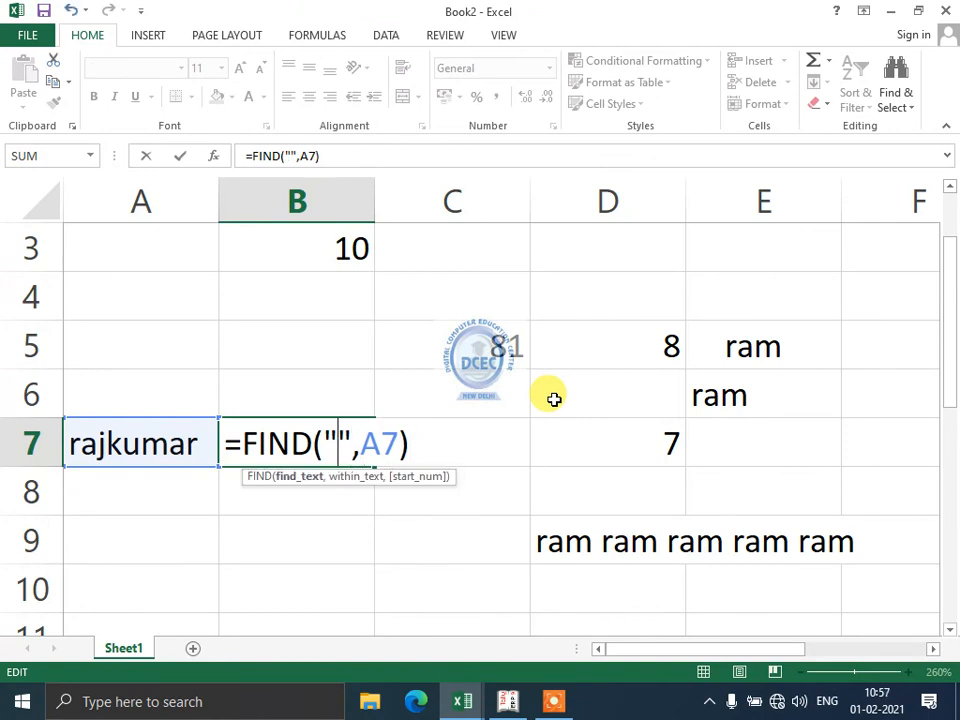
{"action": "type", "text": "j"}
{"action": "key", "text": "Return"}
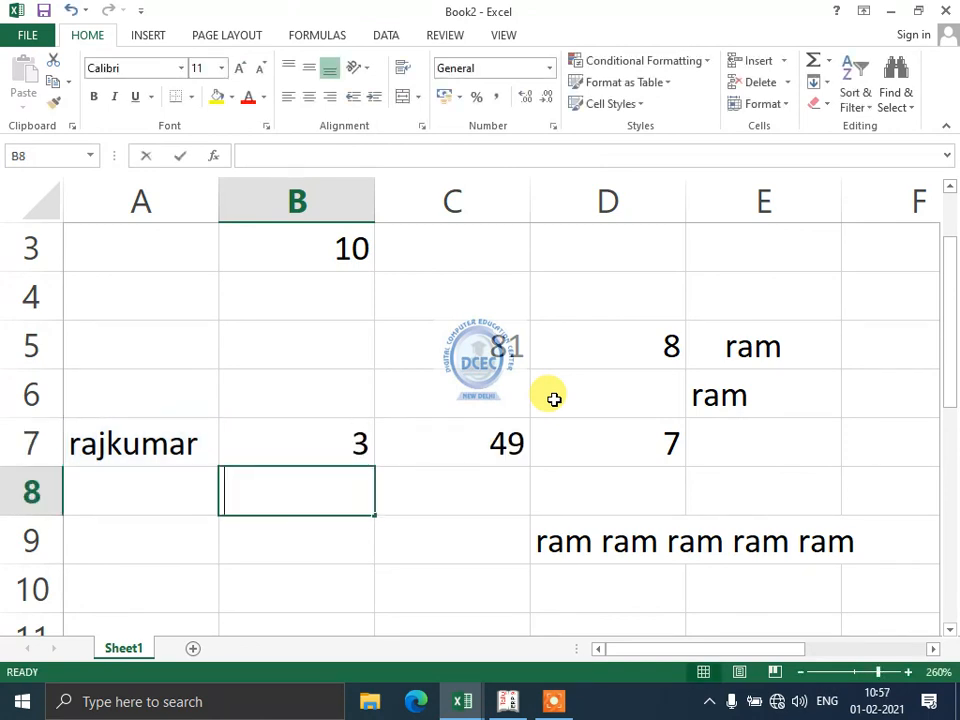
- Enter the formula =search("j",A7) in cell B8 to locate the letter j without case sensitivity
{"action": "type", "text": "=search"}
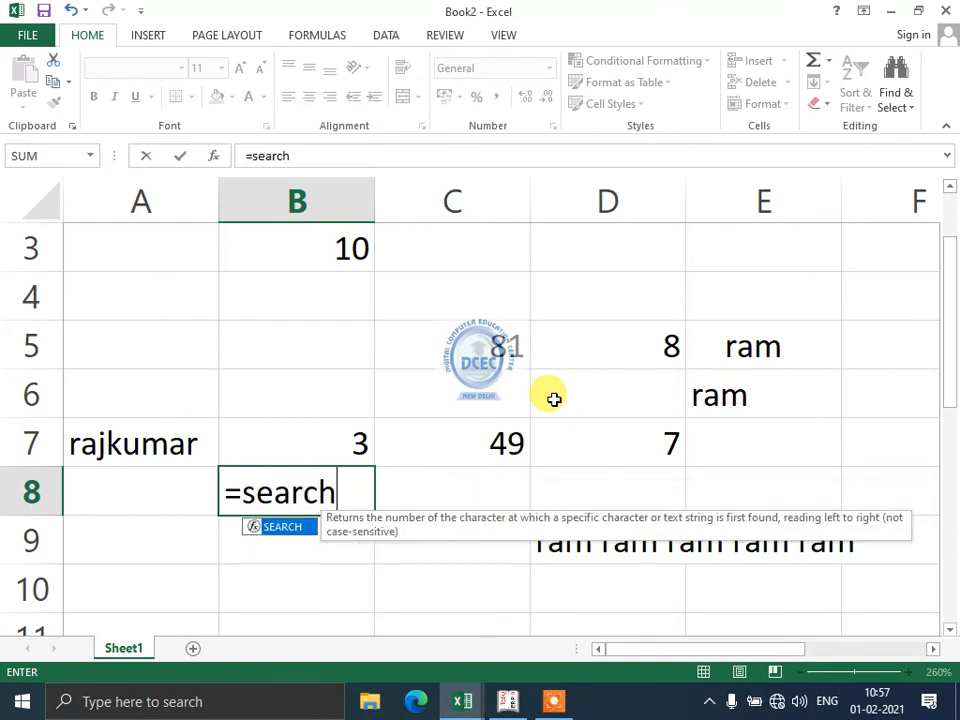
{"action": "type", "text": "("}
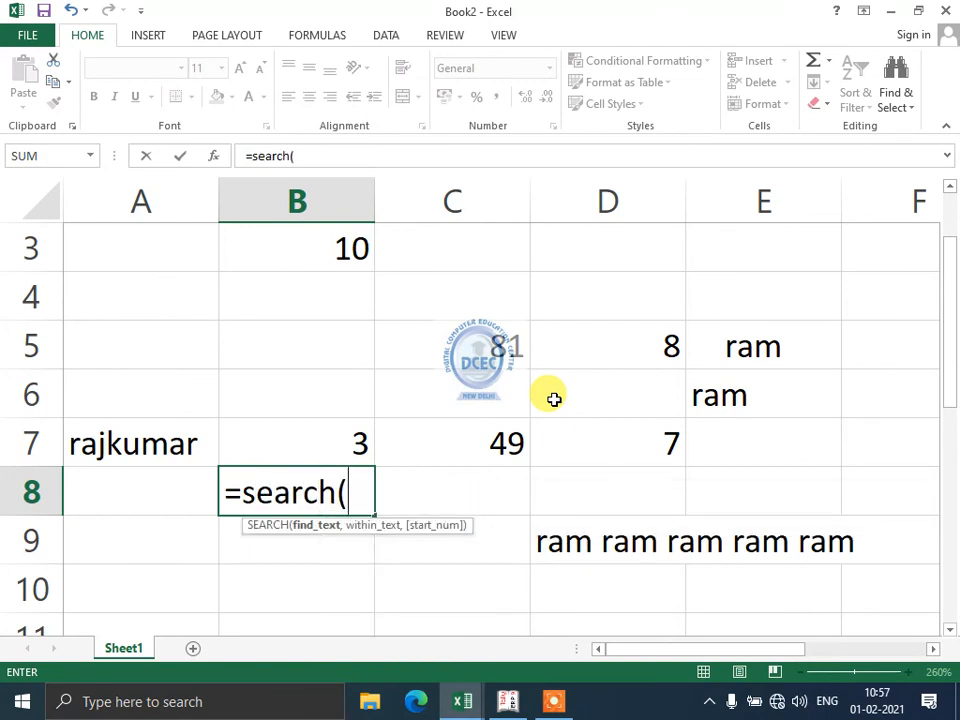
{"action": "type", "text": "\"j\","}
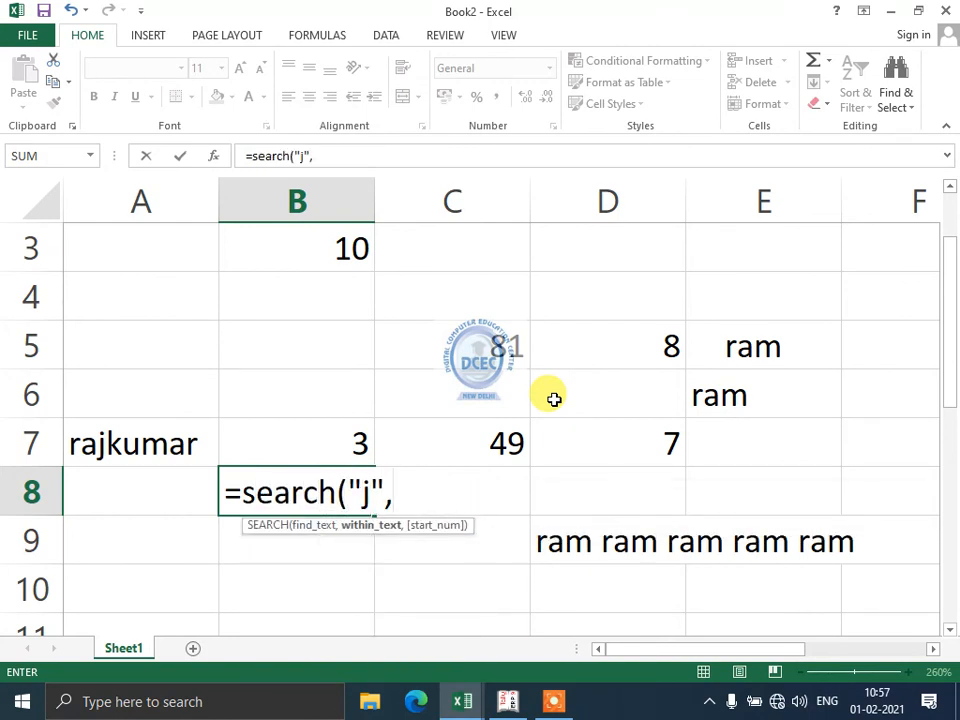
{"action": "key", "text": "Left"}
{"action": "key", "text": "Up"}
{"action": "type", "text": ")"}
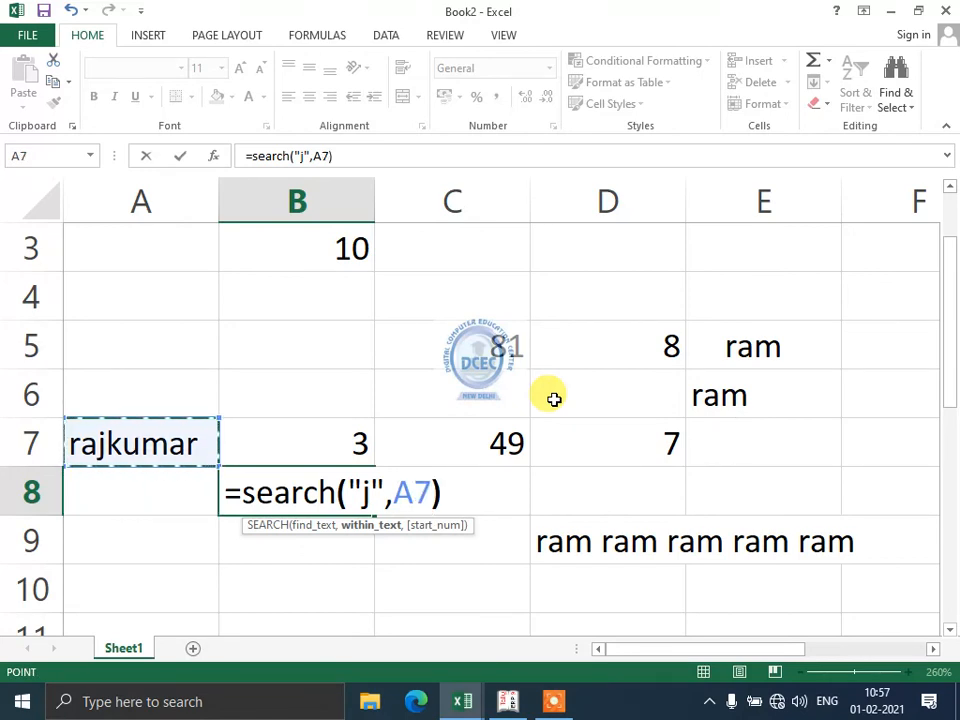
{"action": "key", "text": "Return"}
{"action": "key", "text": "Up"}
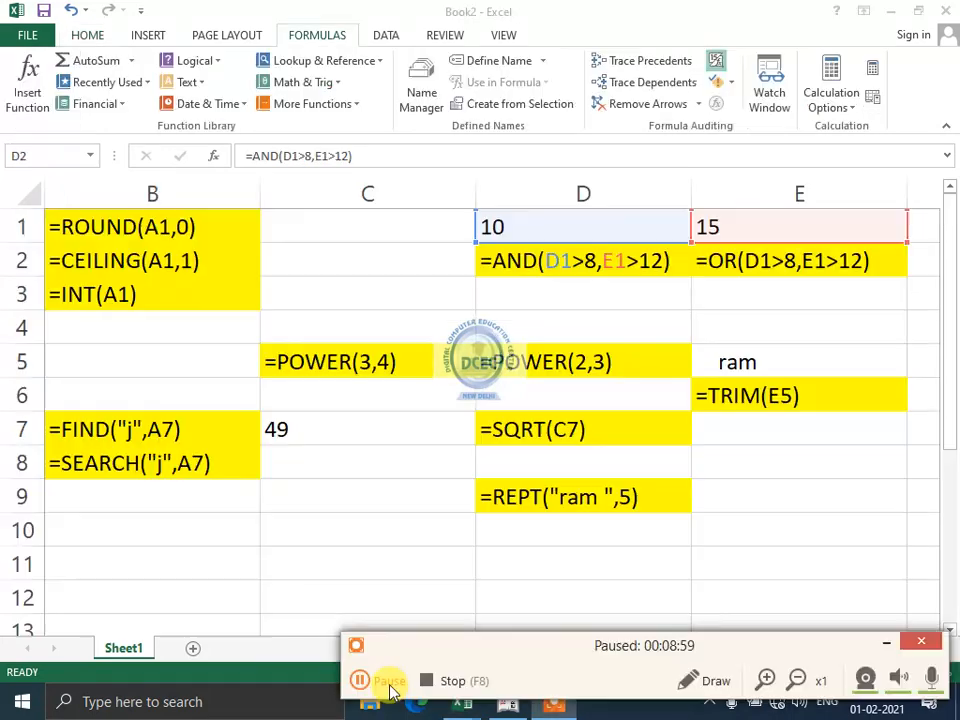
{"action": "left_click", "coordinate": [386, 681]}
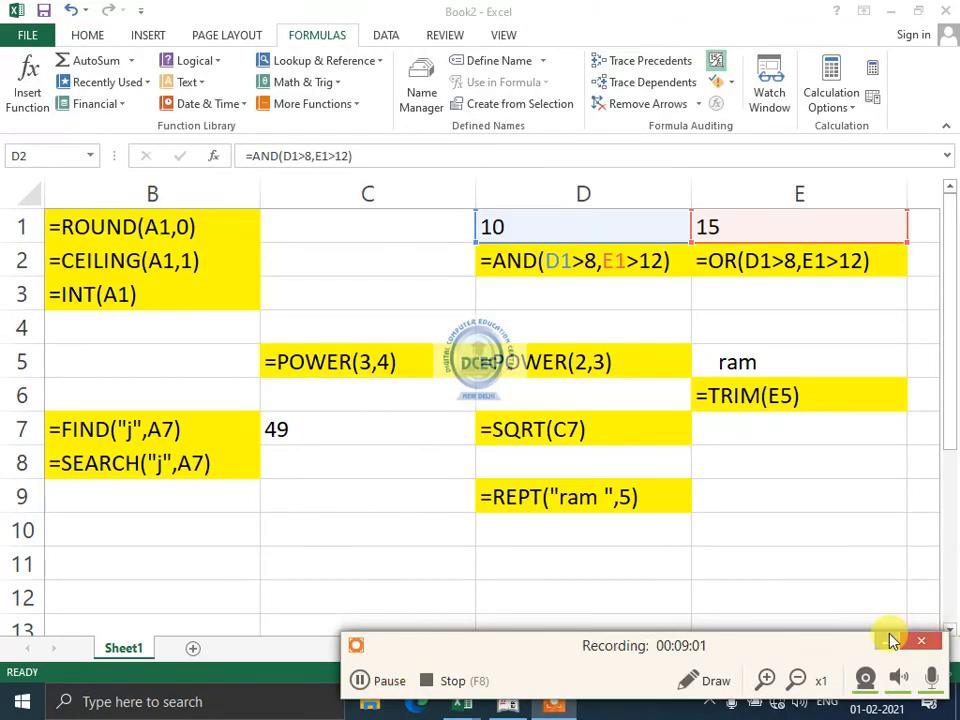
{"action": "key", "text": "ctrl+a"}
- Widen column D slightly and narrow column E so that columns A to E of the formula overview fit together
{"action": "left_click", "coordinate": [723, 566]}
{"action": "scroll", "coordinate": [795, 677], "scroll_direction": "down", "scroll_amount": 2}
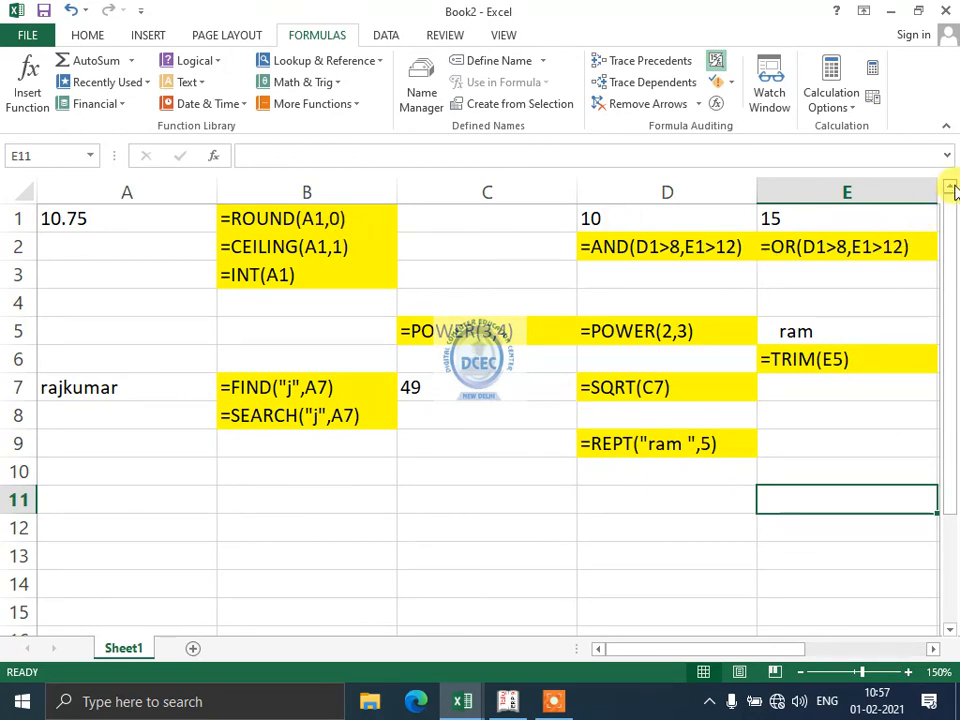
{"action": "left_click", "coordinate": [803, 675]}
{"action": "left_click", "coordinate": [933, 648]}
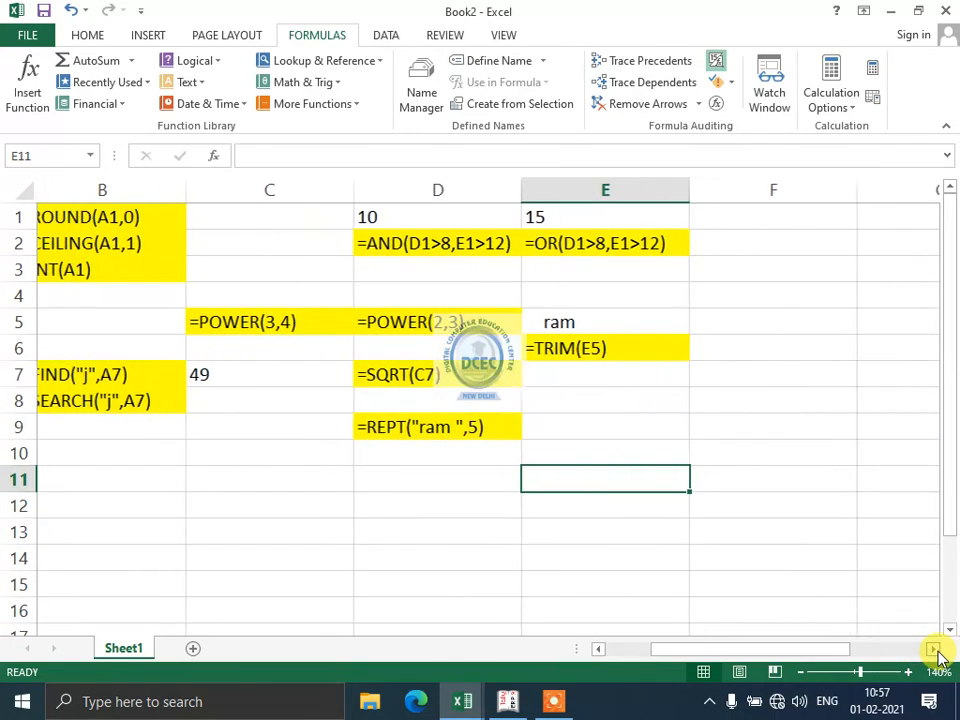
{"action": "left_click_drag", "start_coordinate": [376, 189], "coordinate": [382, 189]}
{"action": "left_click_drag", "start_coordinate": [549, 190], "coordinate": [535, 190]}
{"action": "left_click_drag", "start_coordinate": [735, 650], "coordinate": [652, 650]}
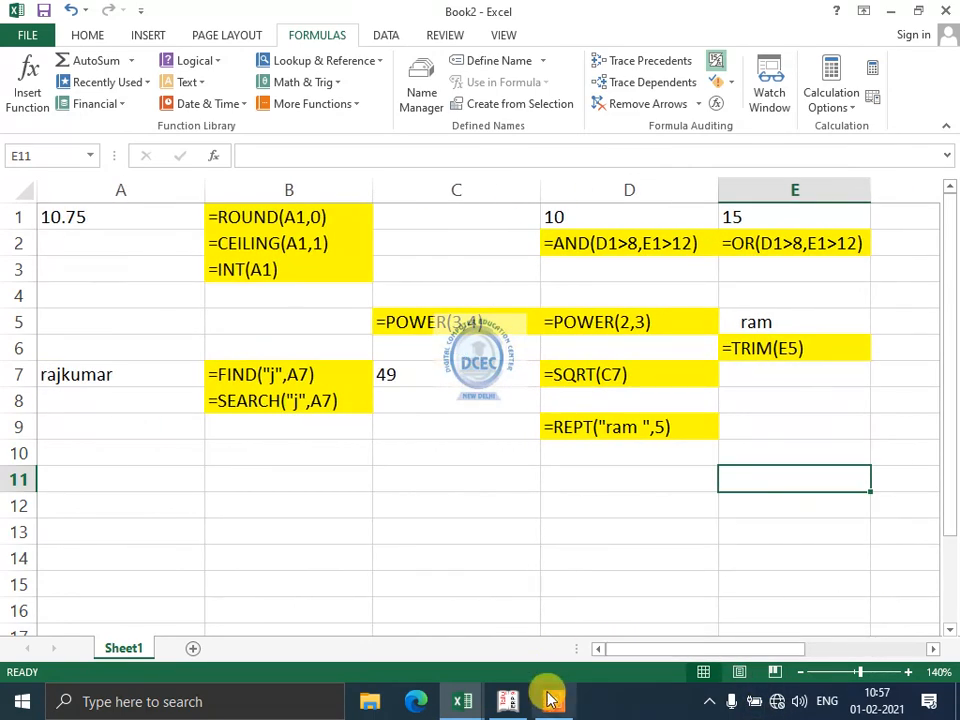